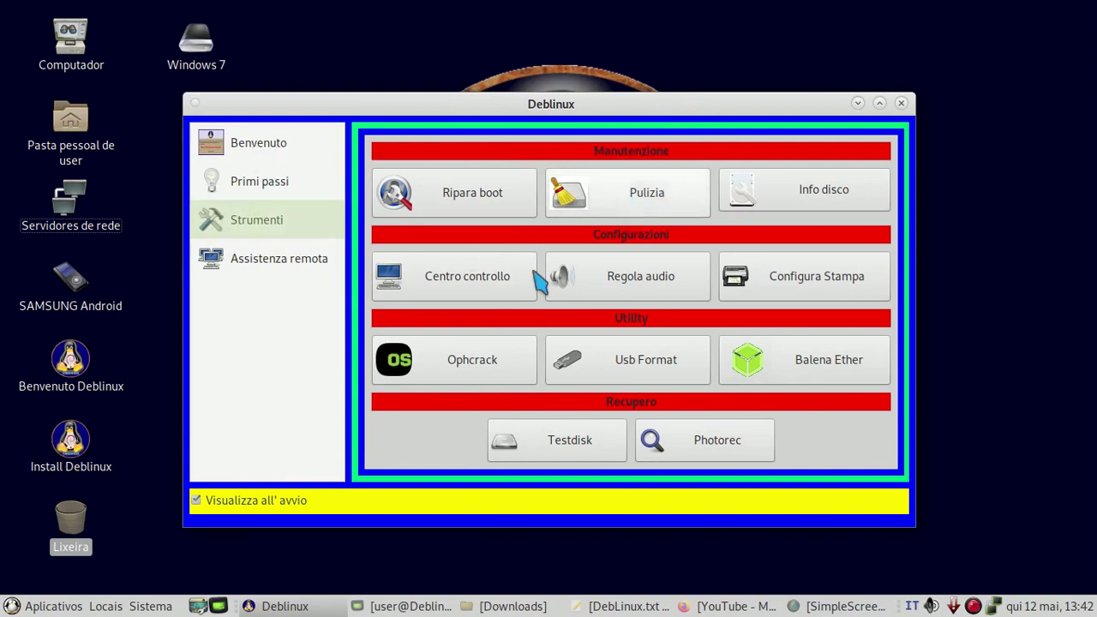
- Bring up the open terminal and highlight the used memory value in the free -h output
left_click(411, 607)
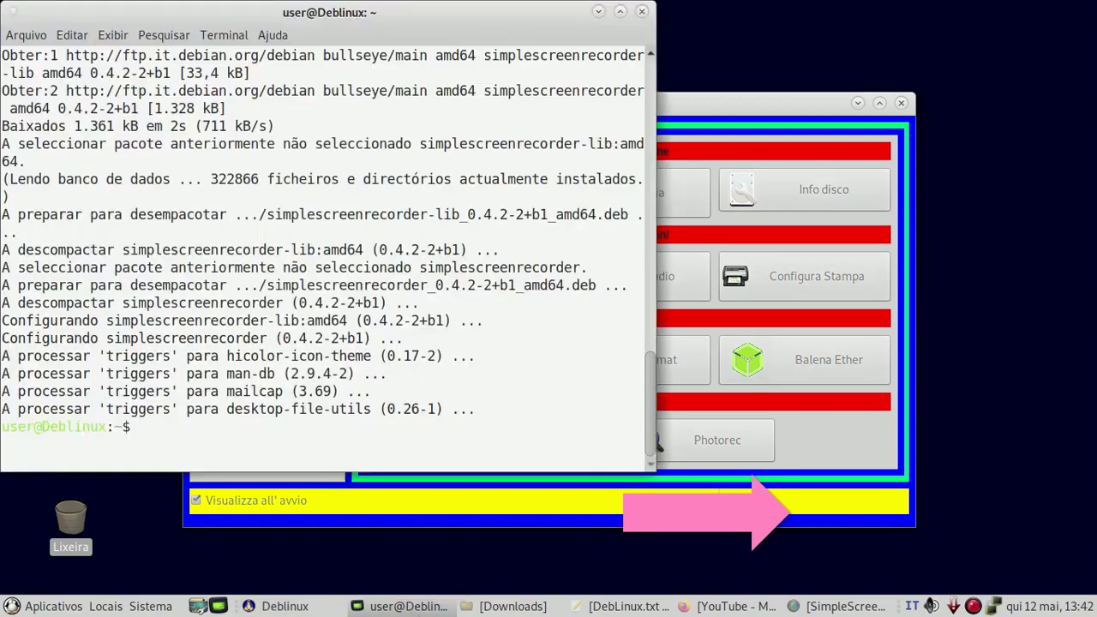
scroll(407, 159, "up", 6)
scroll(404, 154, "up", 10)
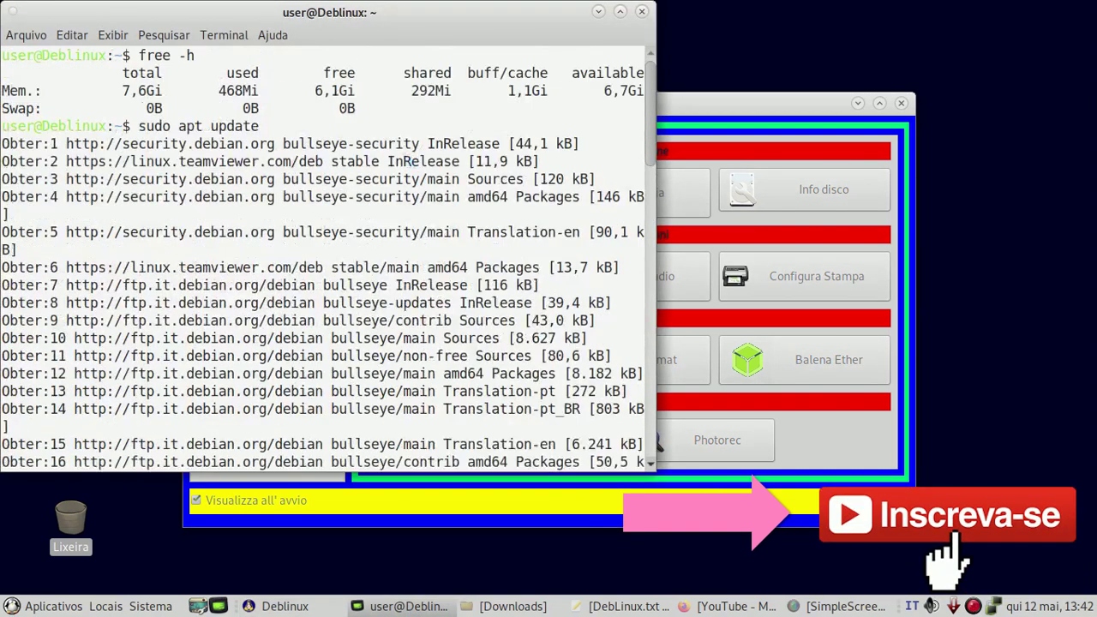
double_click(226, 91)
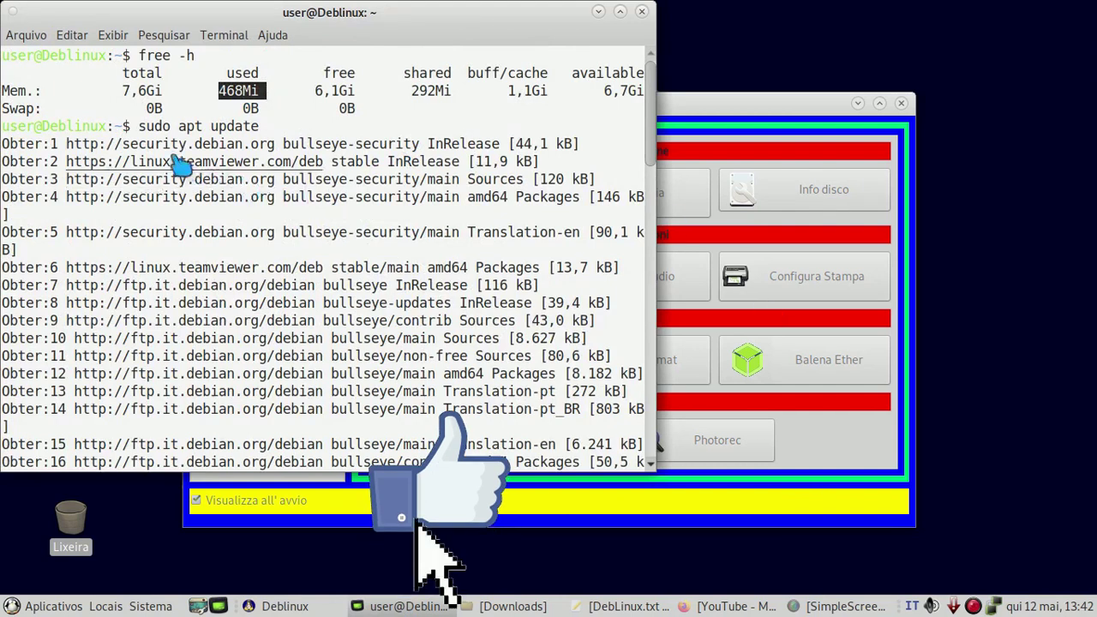
- Highlight the sudo apt update command in the terminal and review the output down to the SimpleScreenRecorder installation
left_click_drag(139, 126, 262, 129)
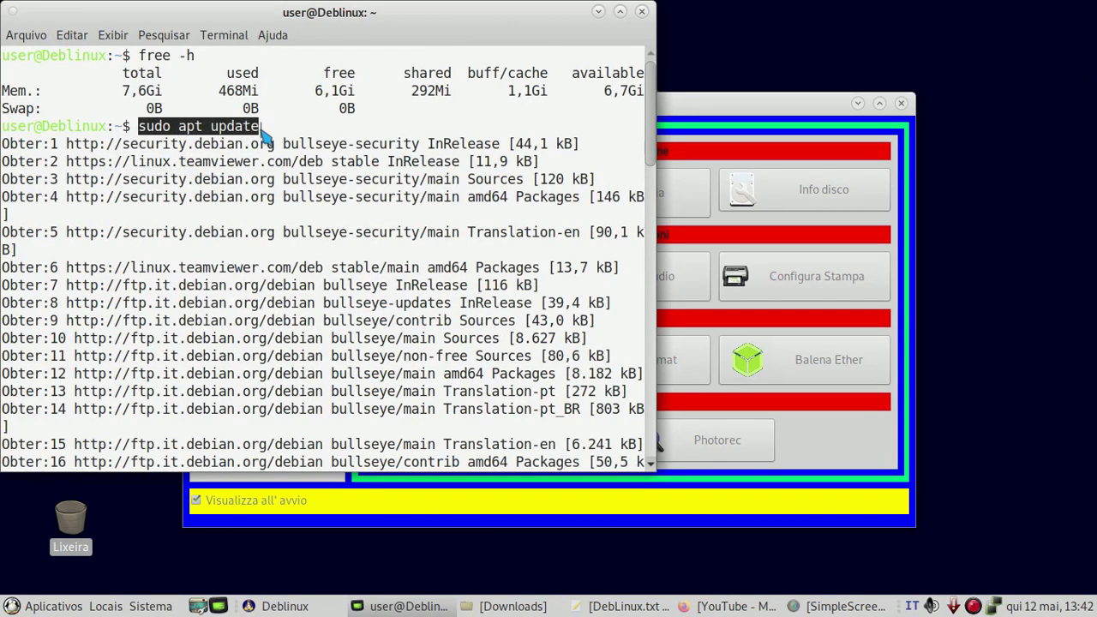
scroll(399, 171, "down", 1)
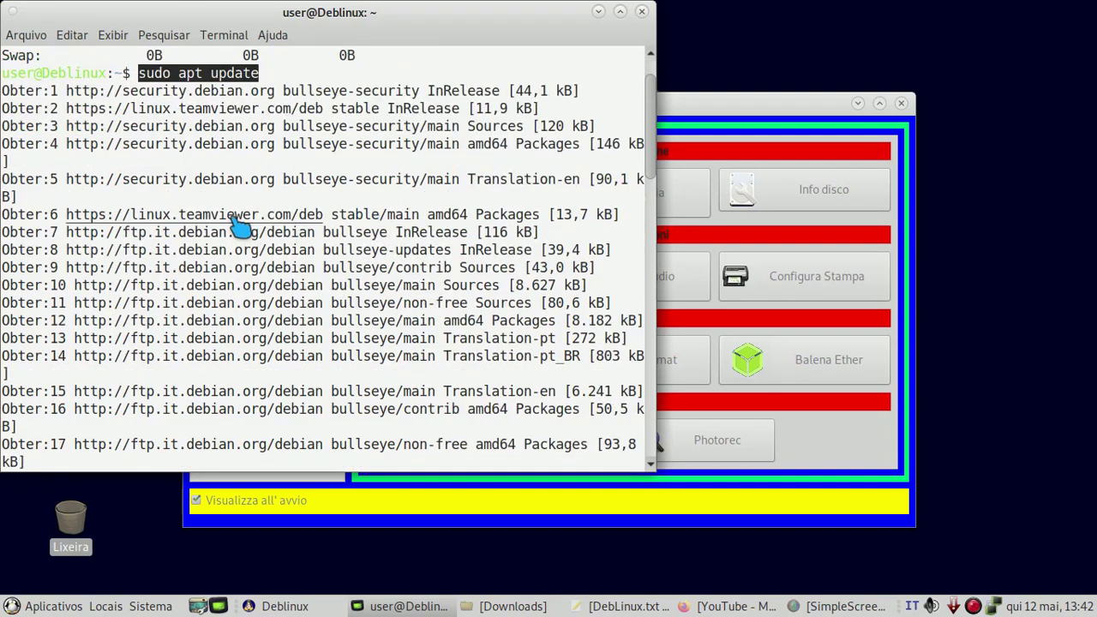
scroll(240, 225, "down", 10)
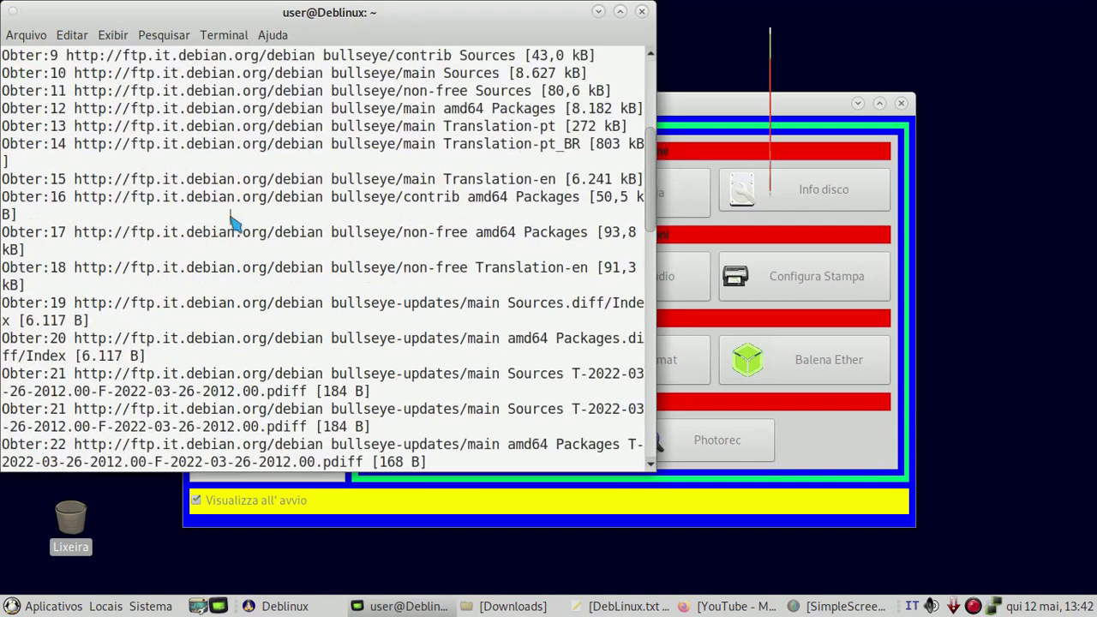
key("Return")
type("S")
key("Return")
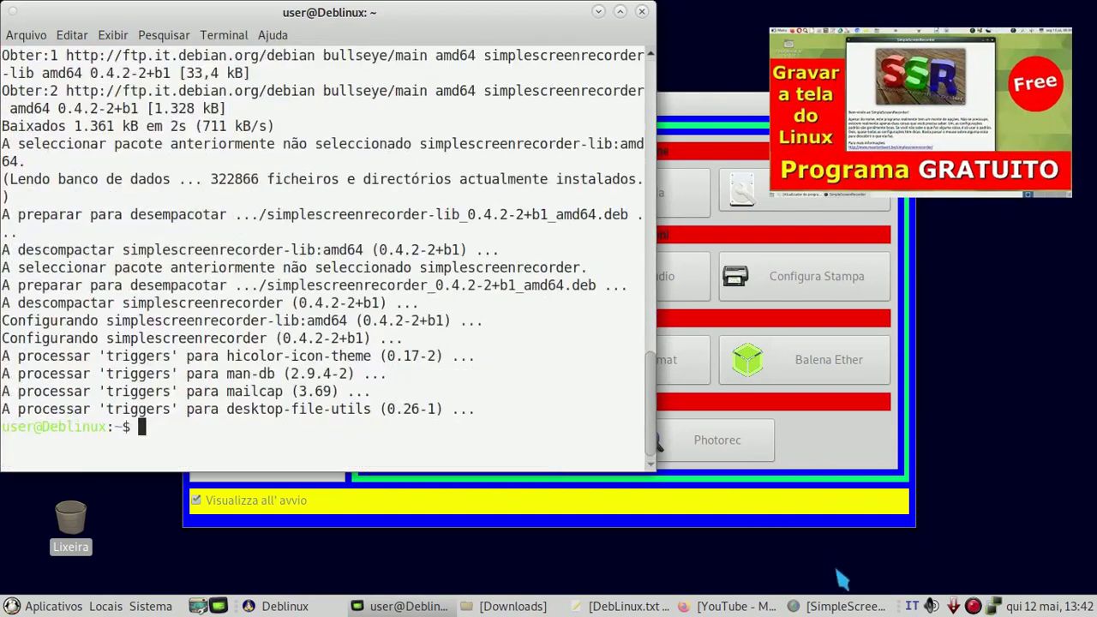
- View the SimpleScreenRecorder recording window, minimize it and close the terminal behind it
left_click(848, 606)
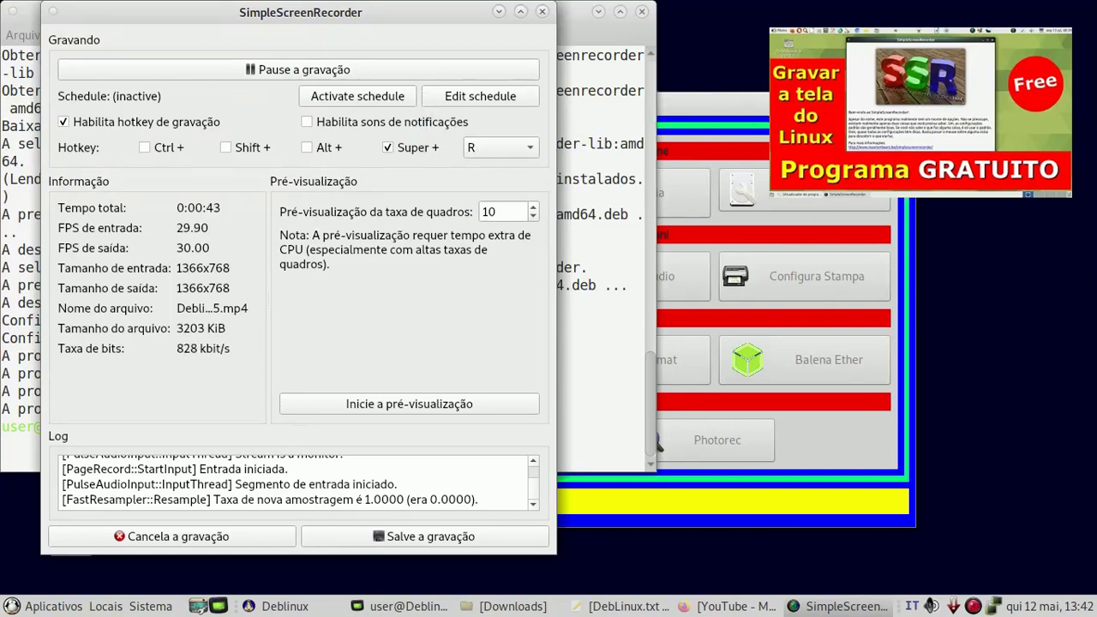
left_click(500, 12)
left_click(643, 12)
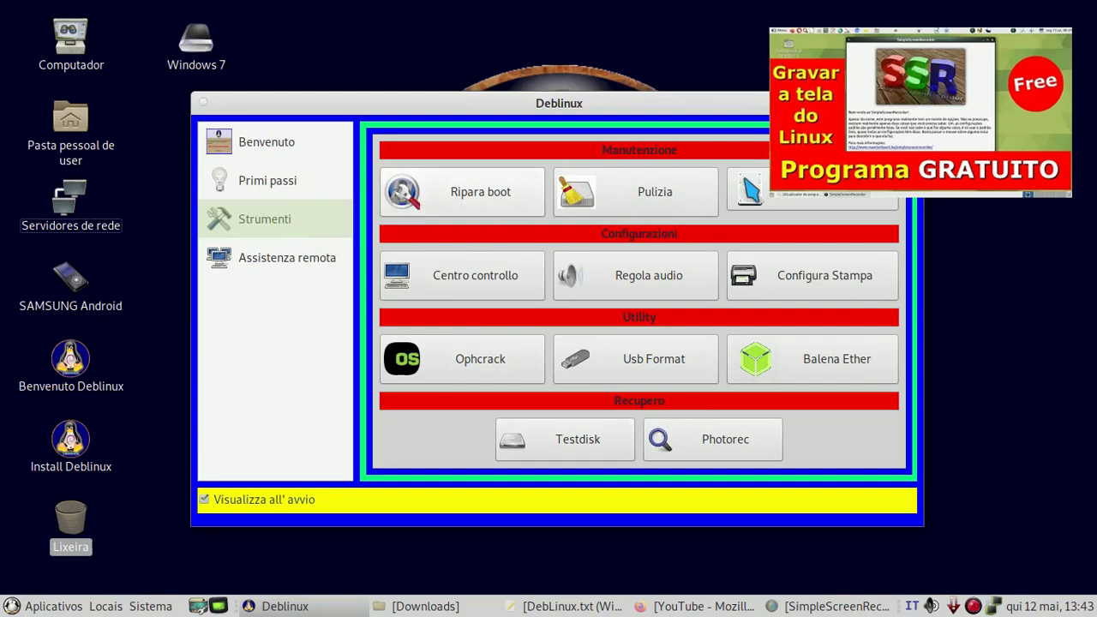
- Look through Benvenuto, Primi passi, Strumenti and Assistenza remota in the Deblinux welcome window, and close it along with the XKB error dialog
left_click(272, 151)
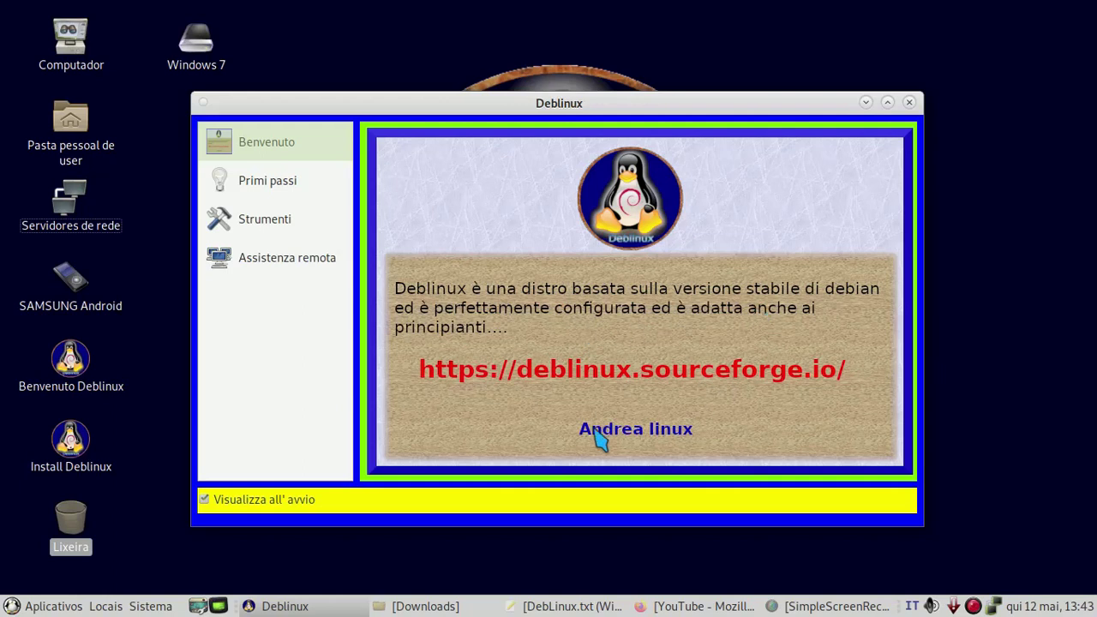
left_click(290, 182)
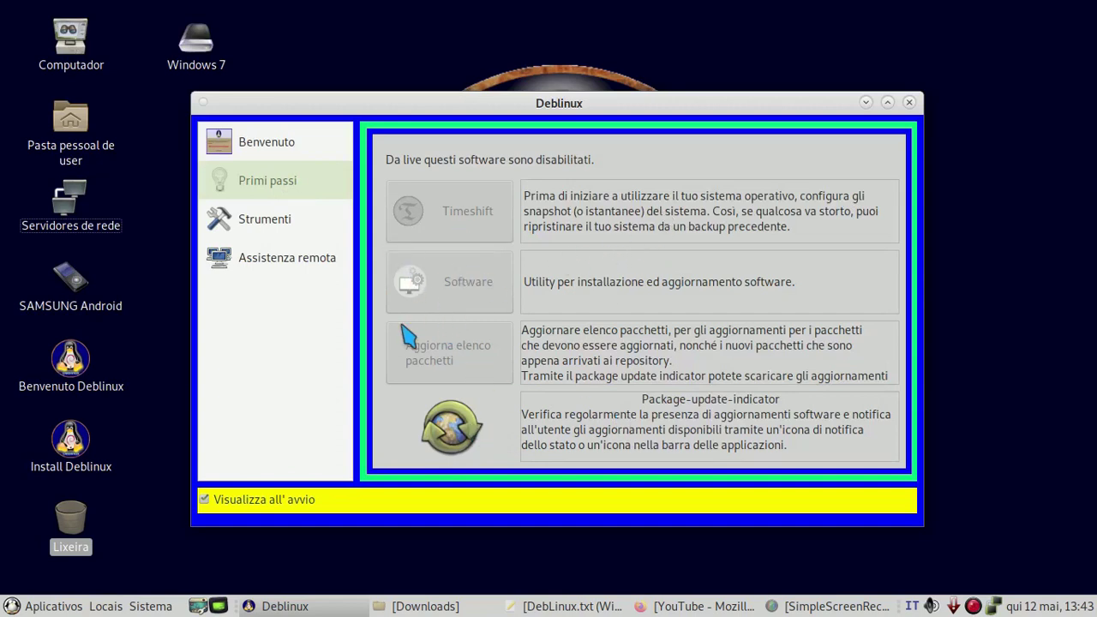
left_click(266, 225)
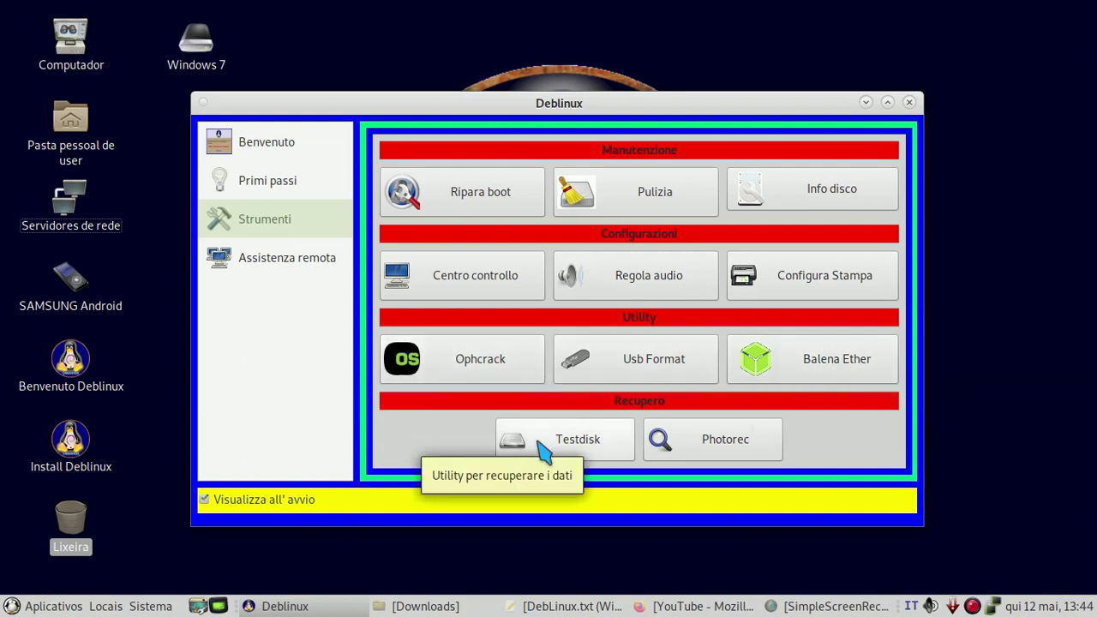
left_click(311, 271)
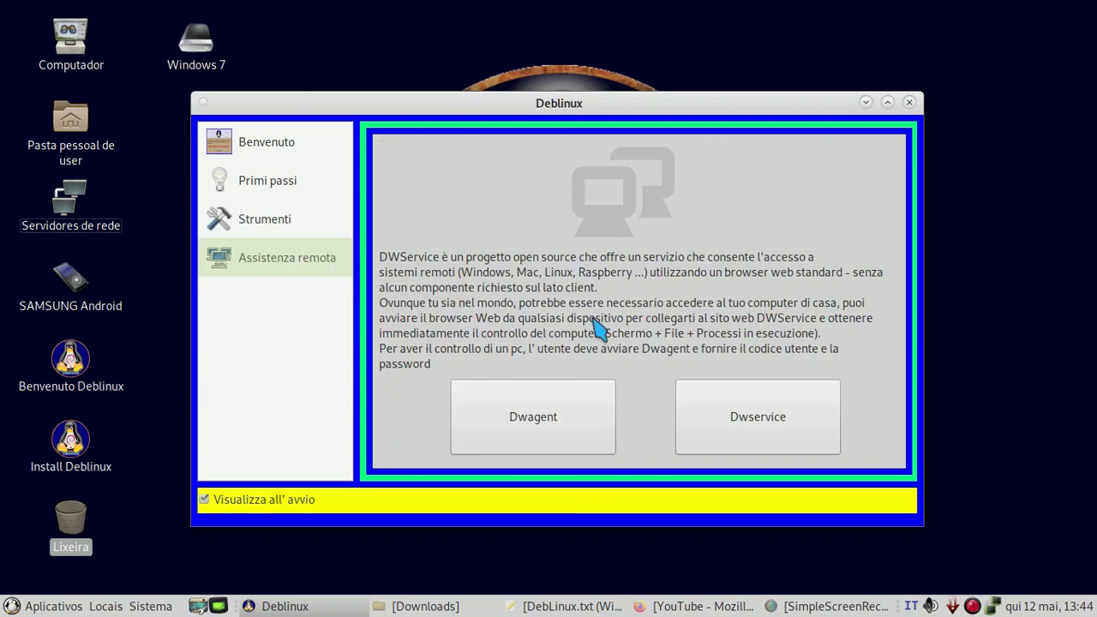
left_click(910, 103)
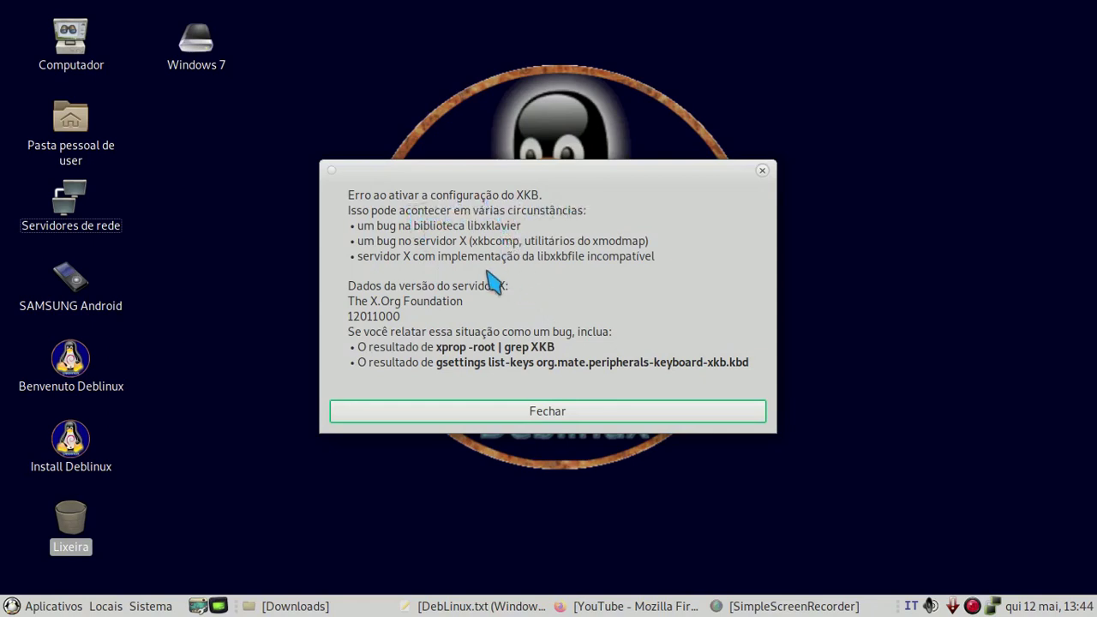
left_click(595, 408)
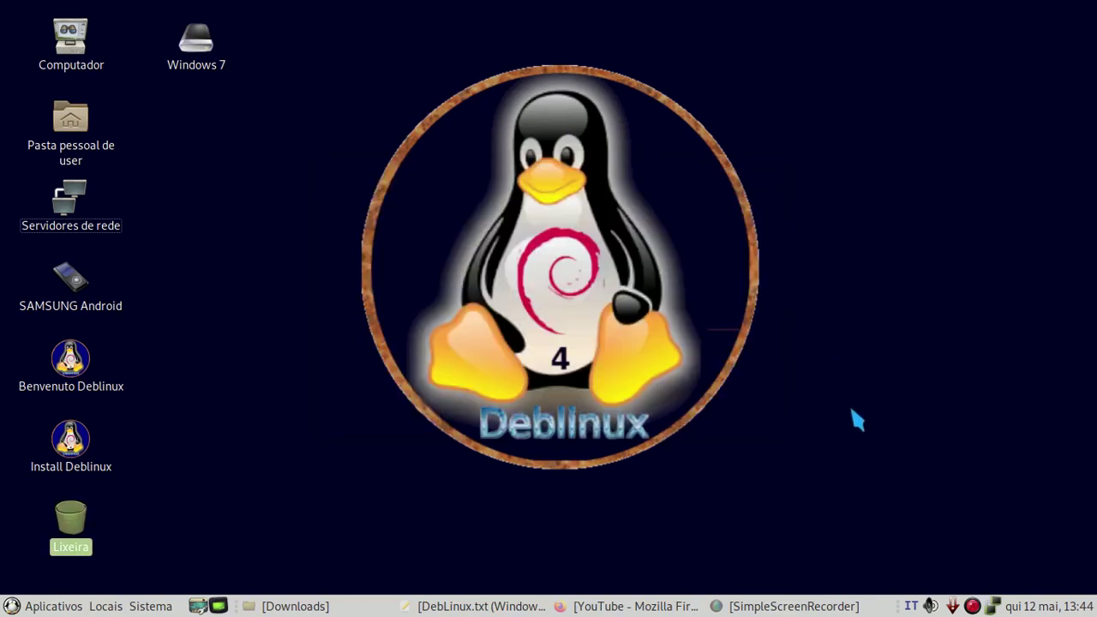
- Inspect the clock's calendar, the available network connections, the update indicator's options and the volume control
left_click(1037, 610)
left_click(1037, 609)
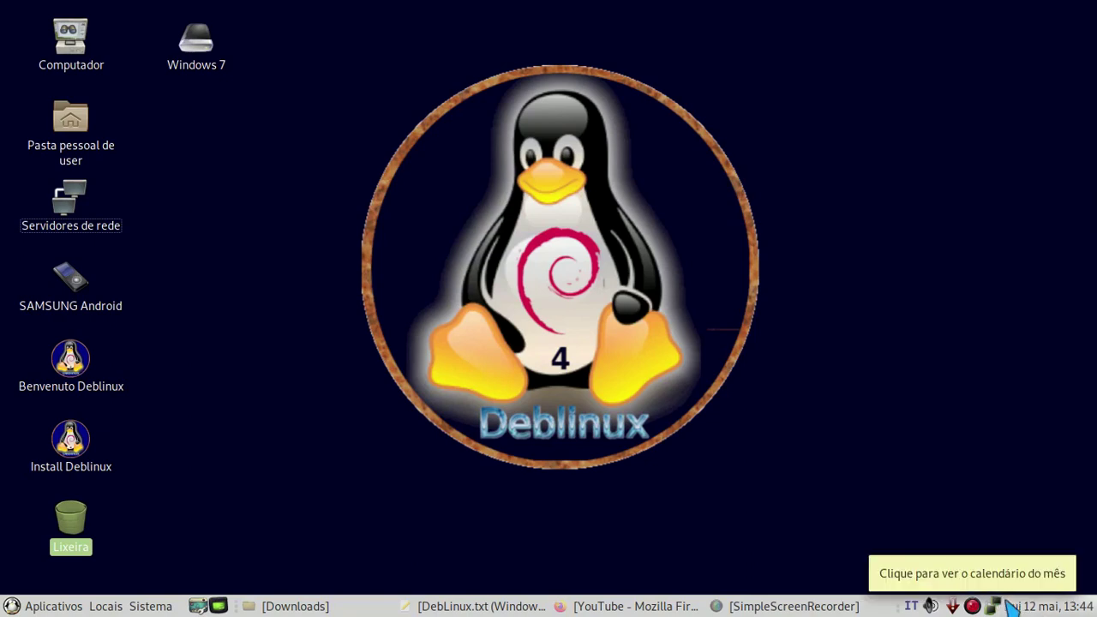
left_click(995, 606)
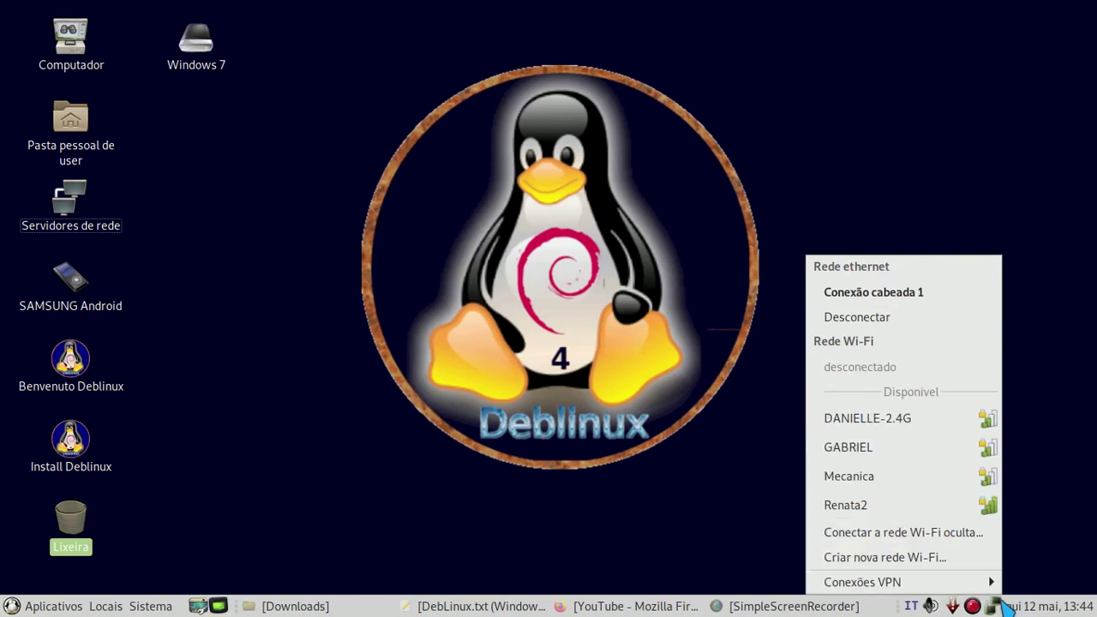
left_click(1000, 606)
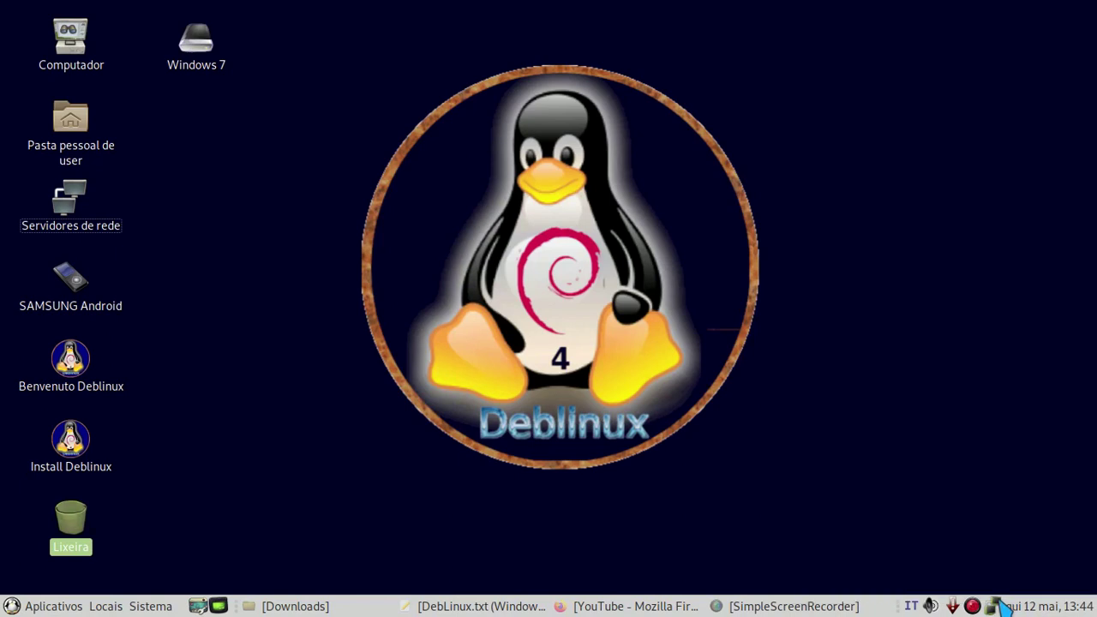
right_click(955, 606)
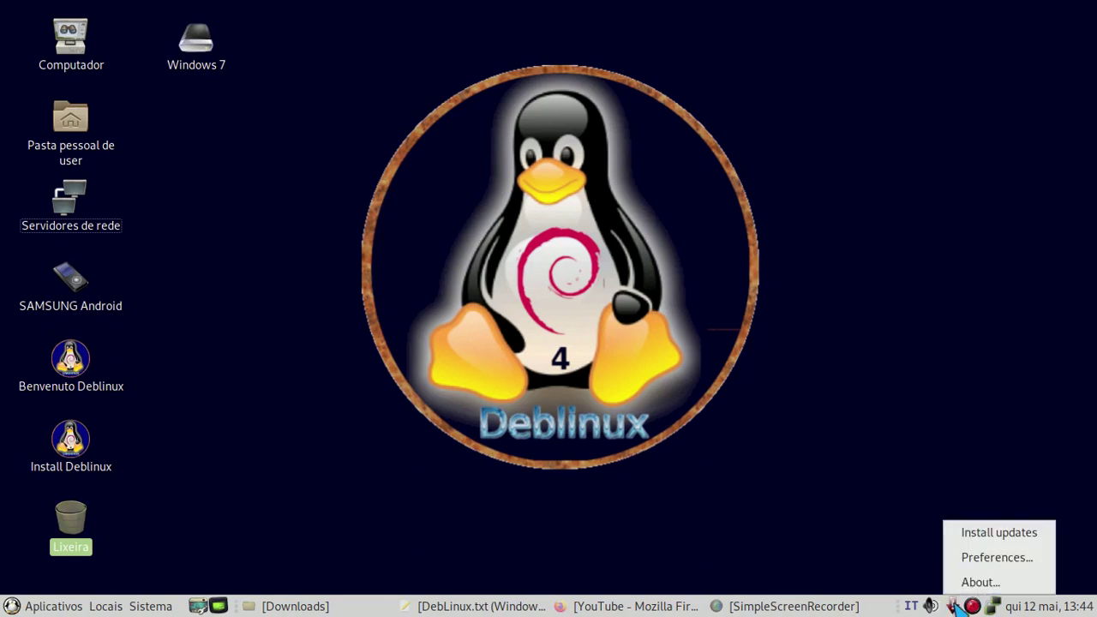
left_click(892, 540)
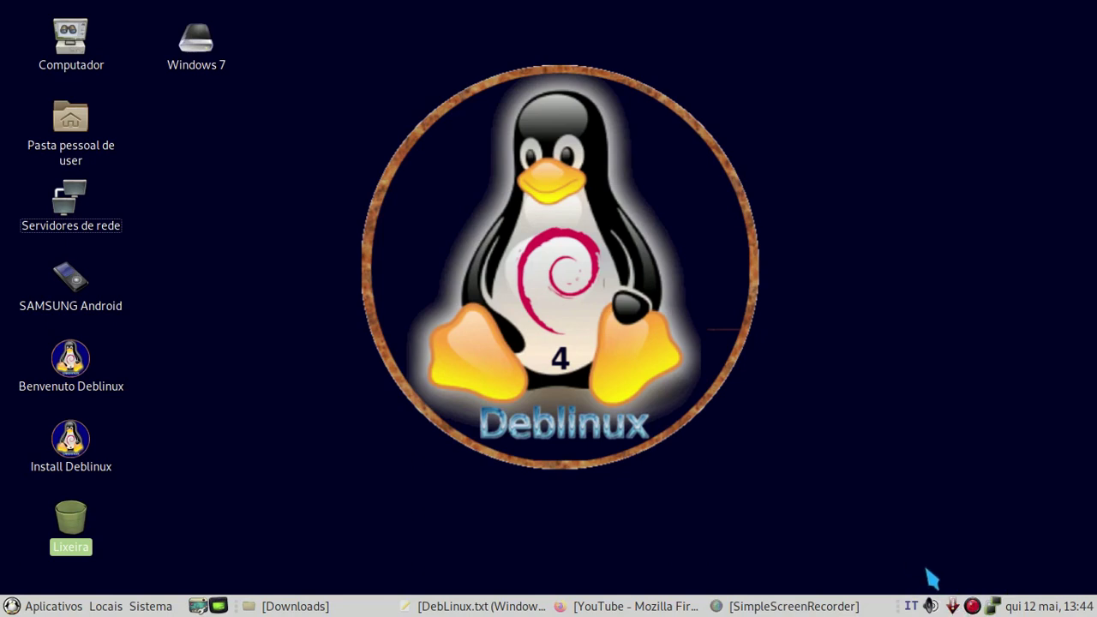
left_click(931, 607)
left_click_drag(937, 549, 931, 529)
left_click(872, 490)
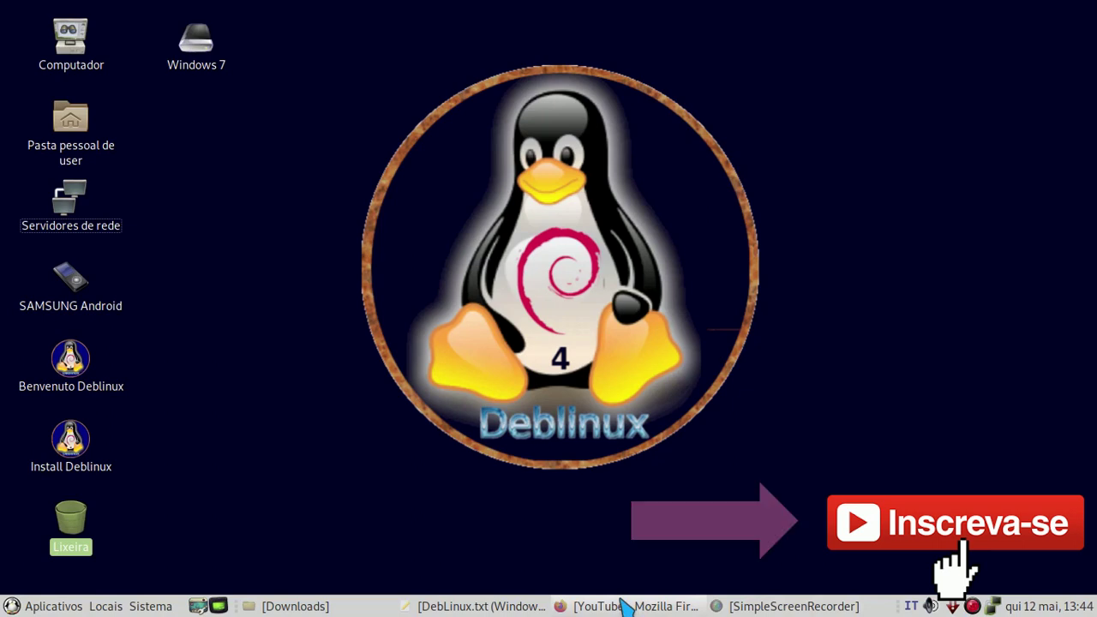
- Bring up DebLinux.txt, highlight its text from the deblinux title through the SourceForge link, and close the file
left_click(482, 606)
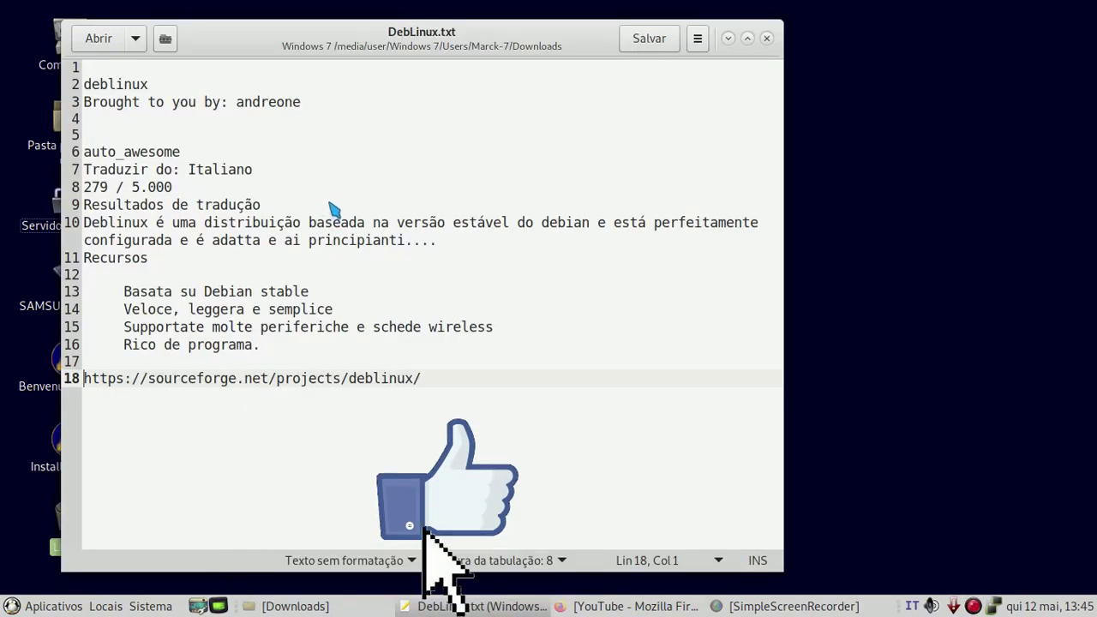
left_click_drag(437, 379, 75, 93)
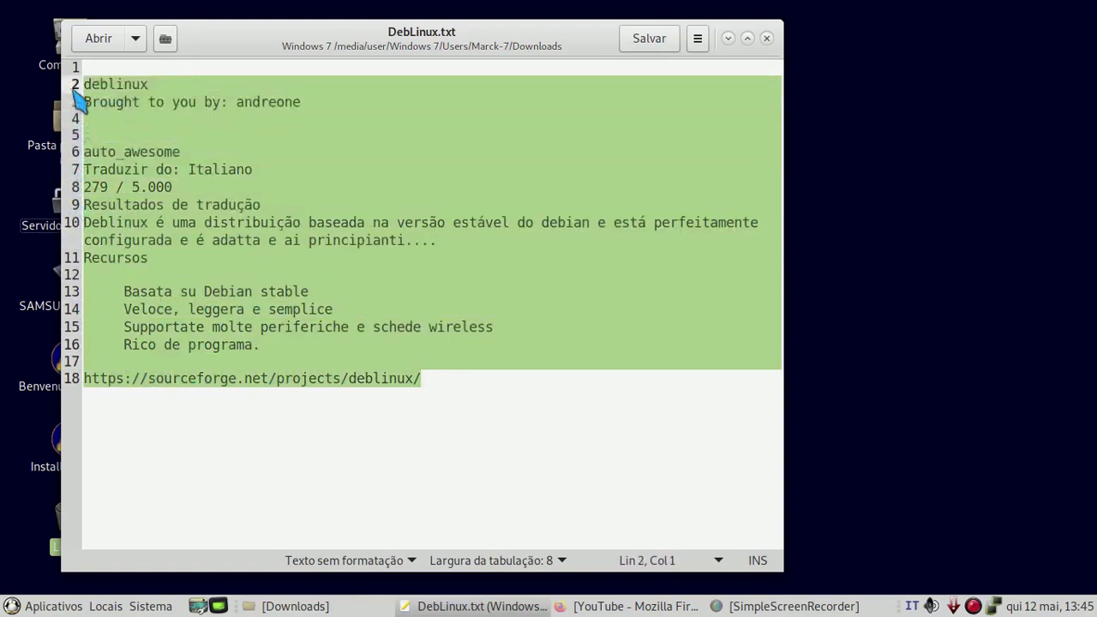
left_click(768, 40)
- Check the size of Deblinux4-64bit-mate.iso in the Downloads folder and close the file manager
left_click(292, 606)
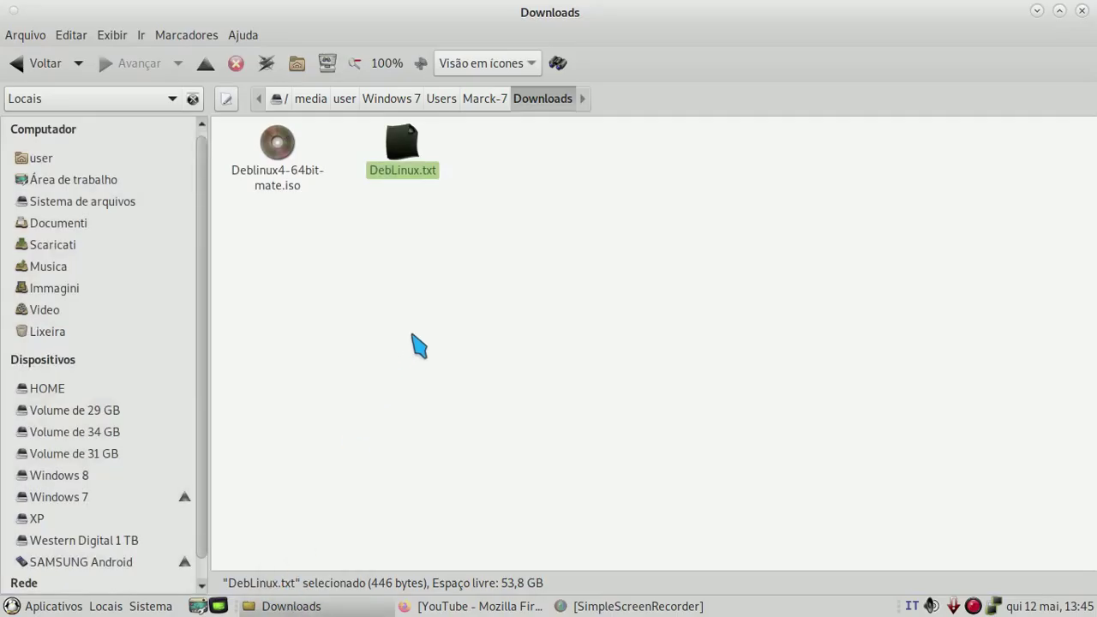
left_click(285, 157)
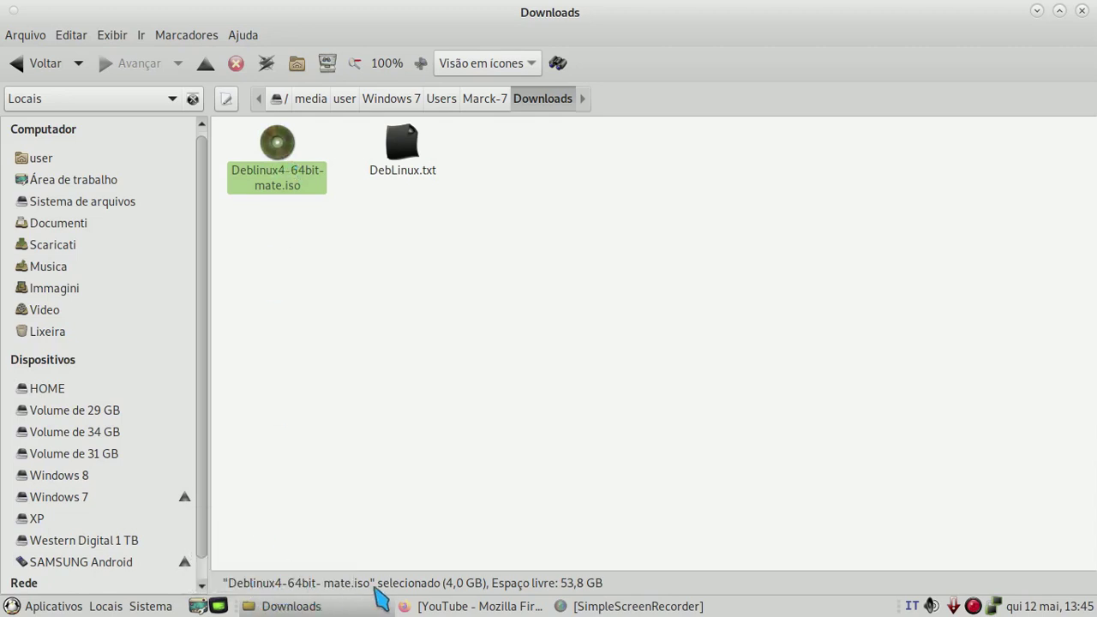
left_click(1082, 10)
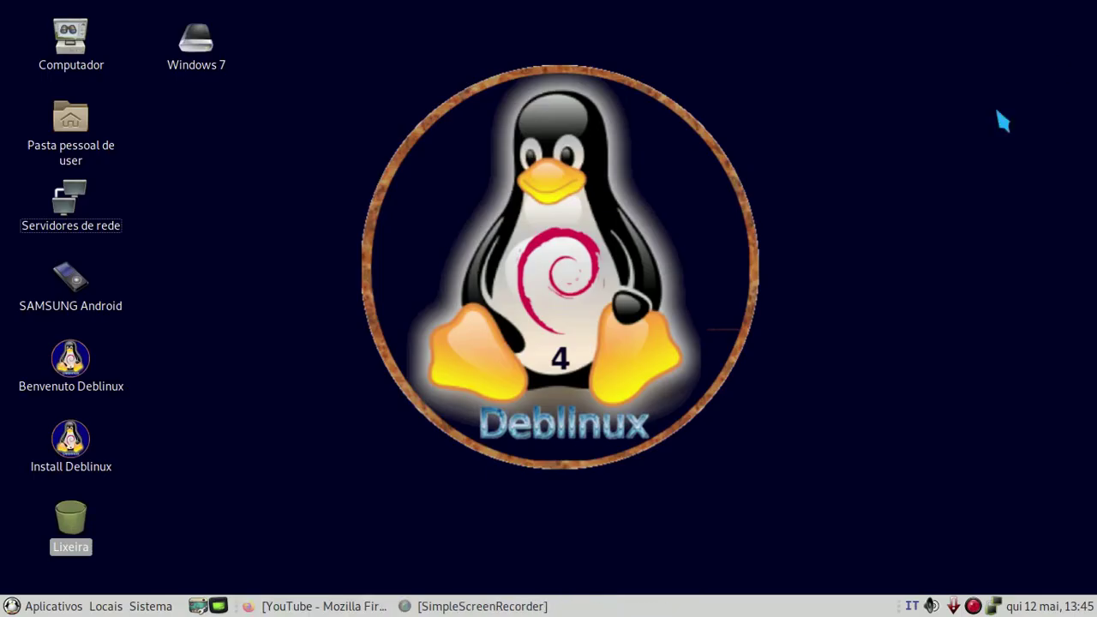
- Open a new terminal window to view its prompt and close it
left_click(218, 607)
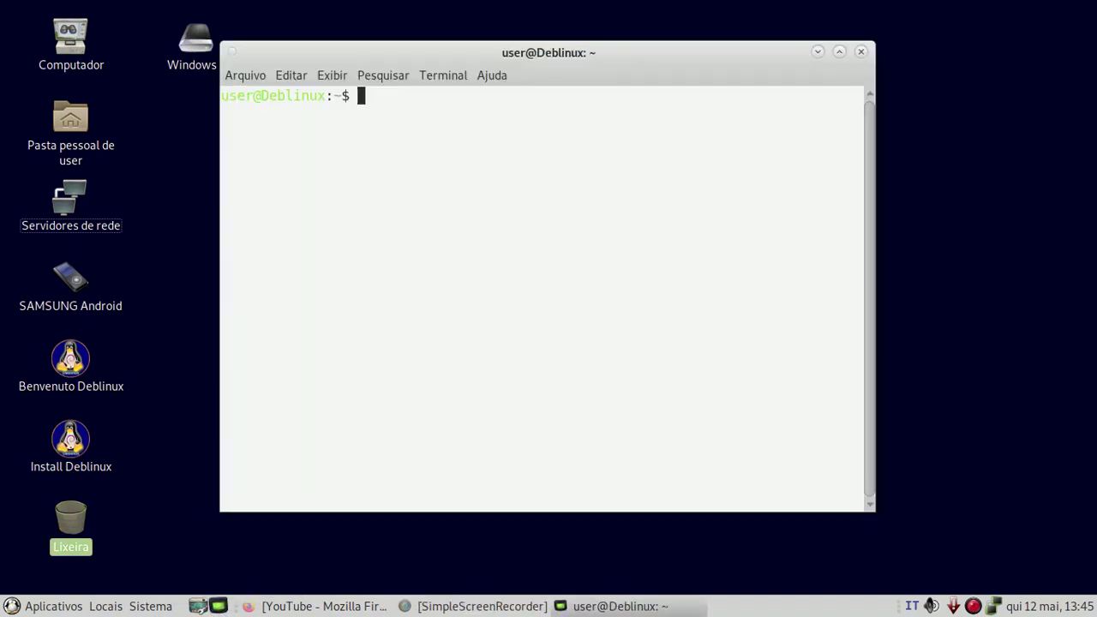
left_click(861, 52)
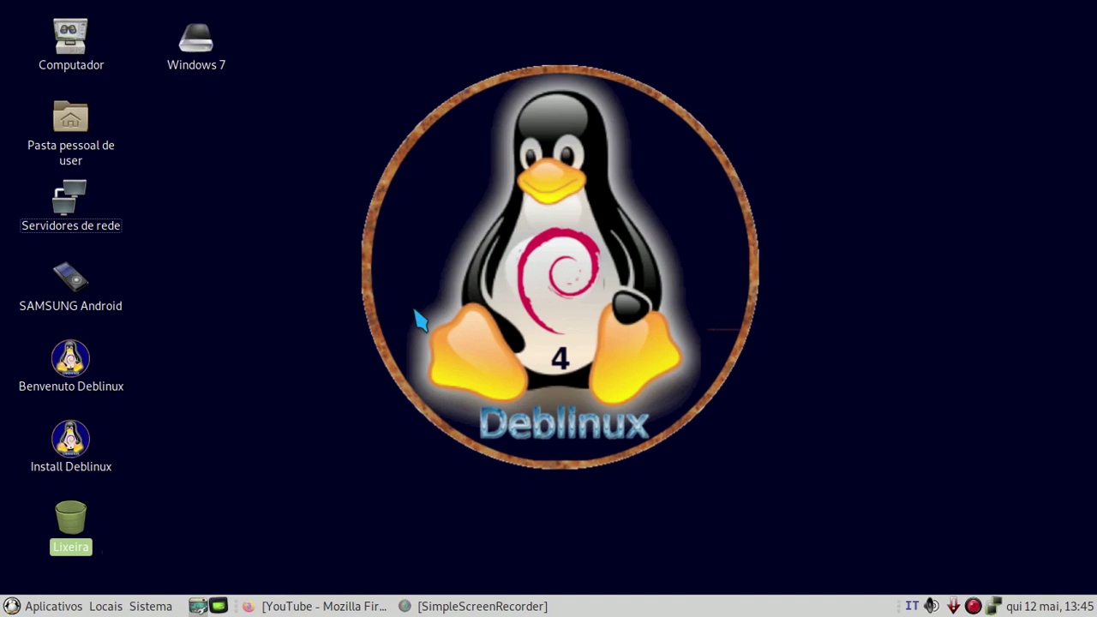
- Review the desktop's appearance preferences for Tema, Plano de fundo, Fontes and Interface, and close the dialog
right_click(322, 95)
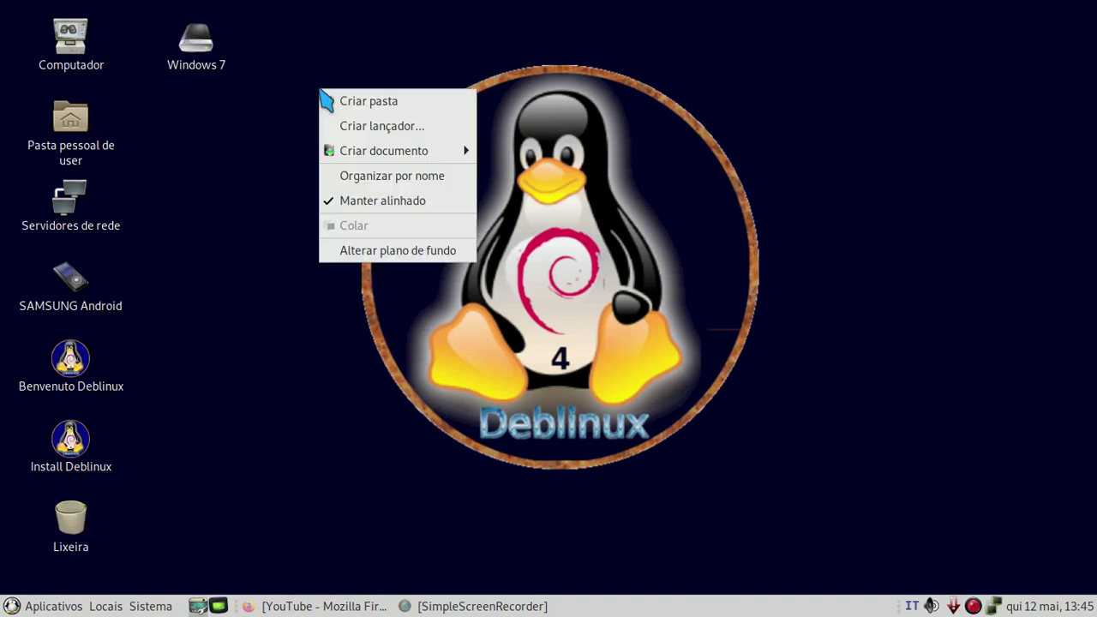
left_click(402, 250)
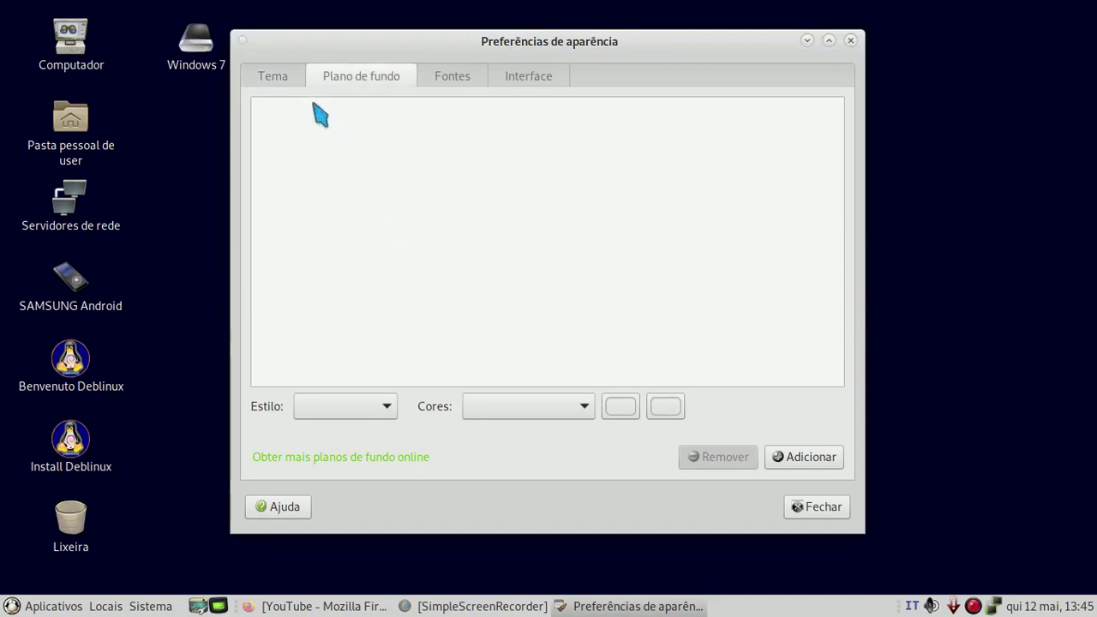
left_click(272, 76)
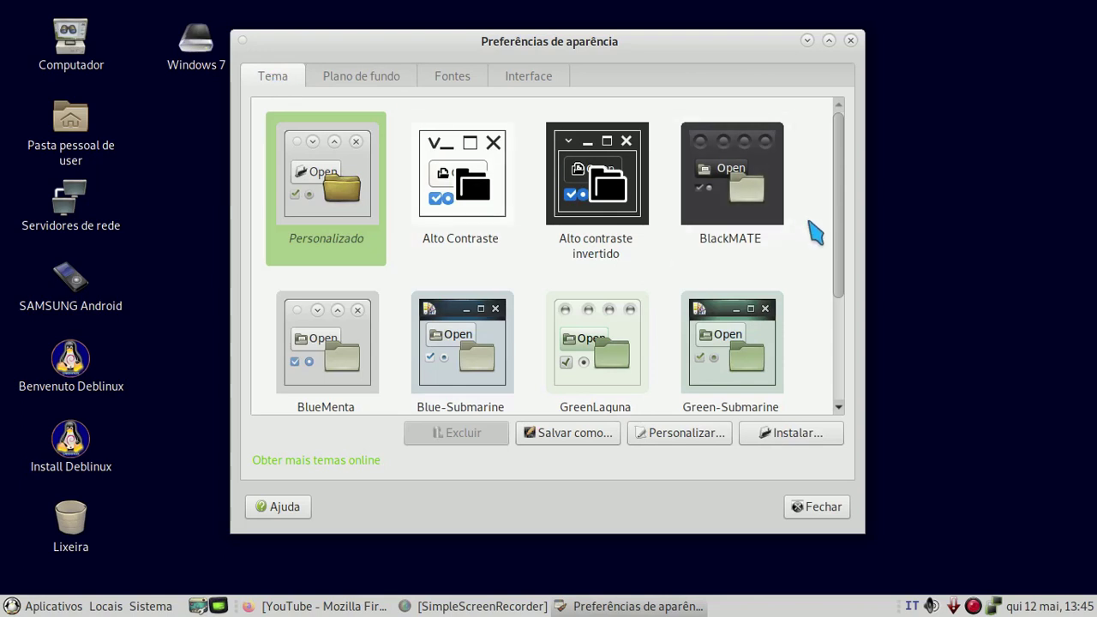
scroll(814, 231, "down", 4)
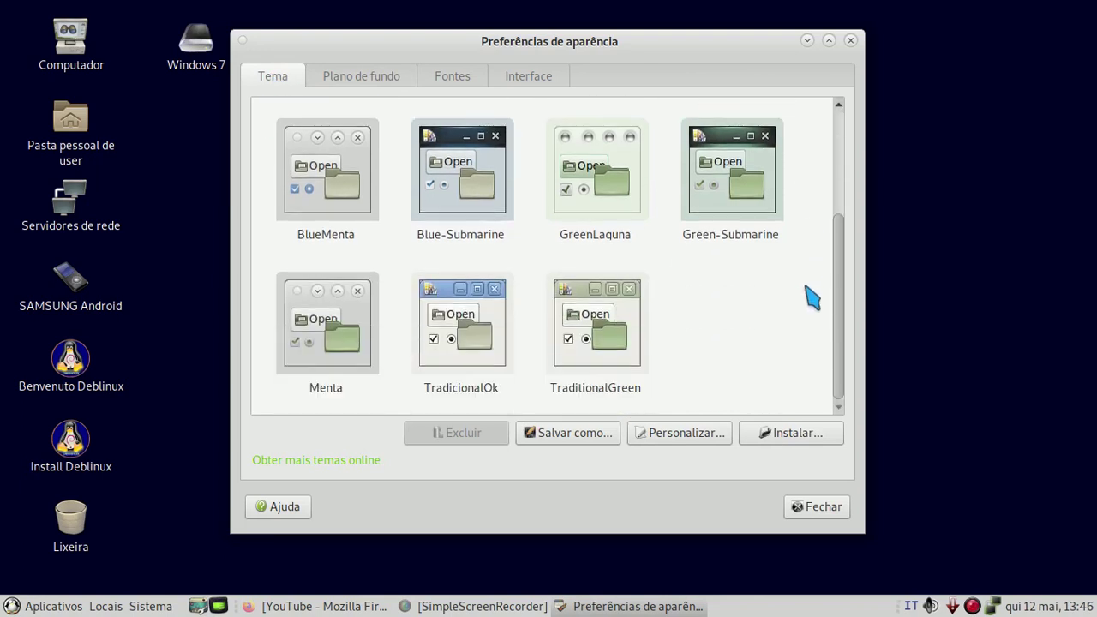
scroll(812, 298, "up", 4)
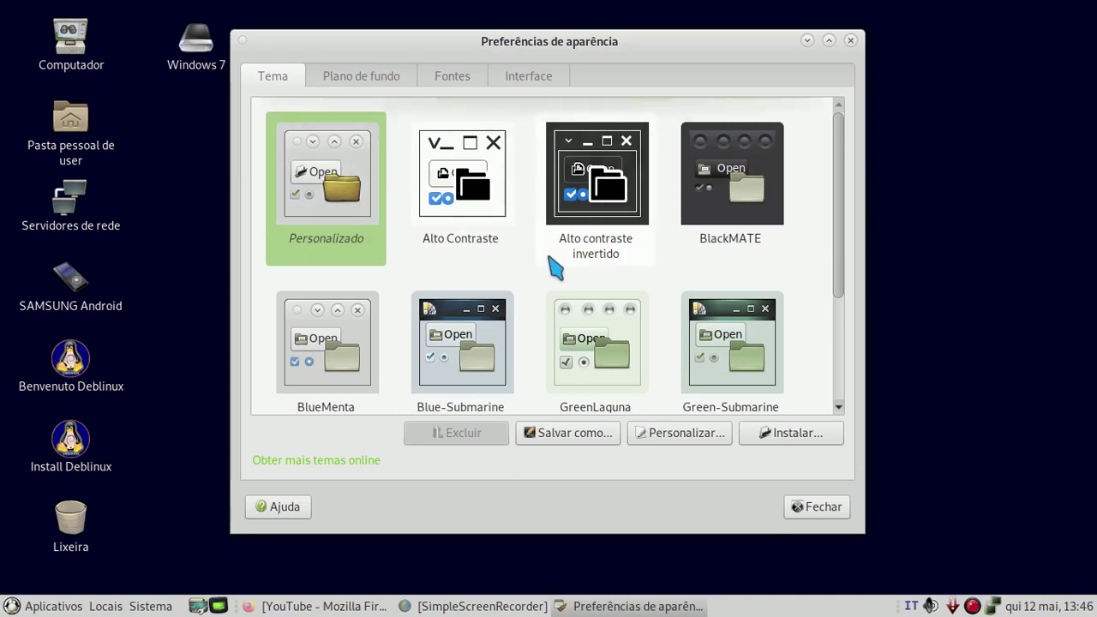
left_click(360, 75)
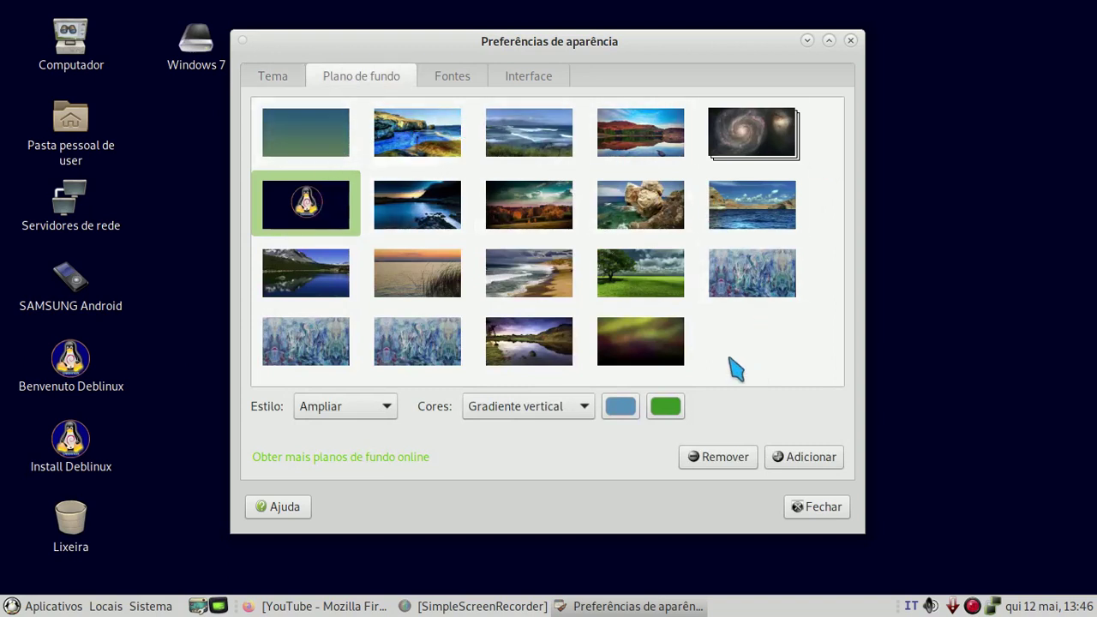
left_click(437, 79)
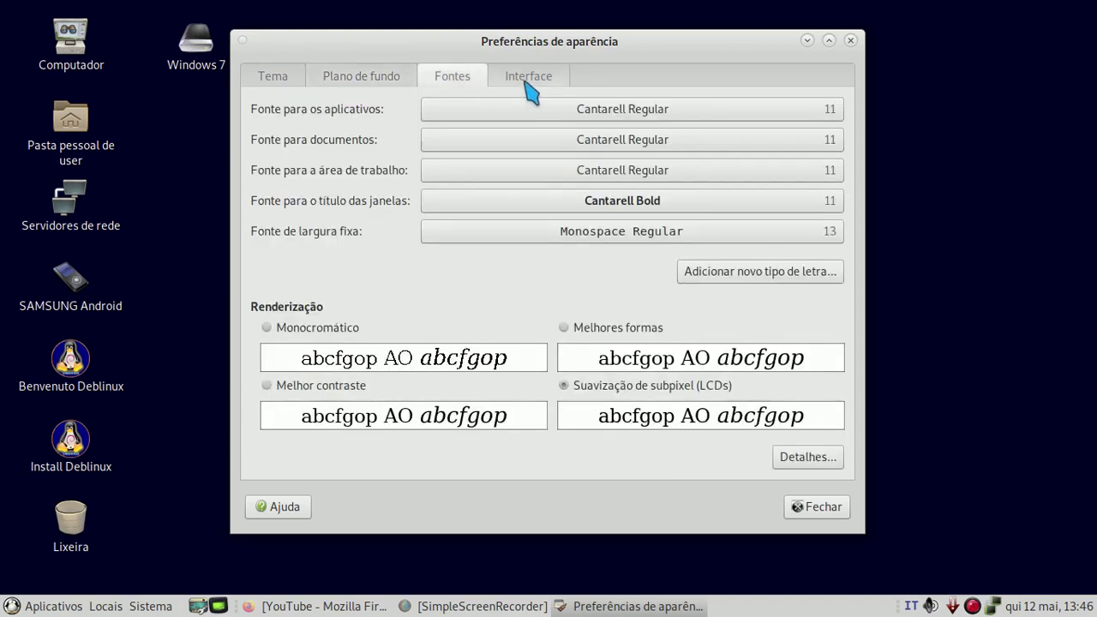
left_click(526, 85)
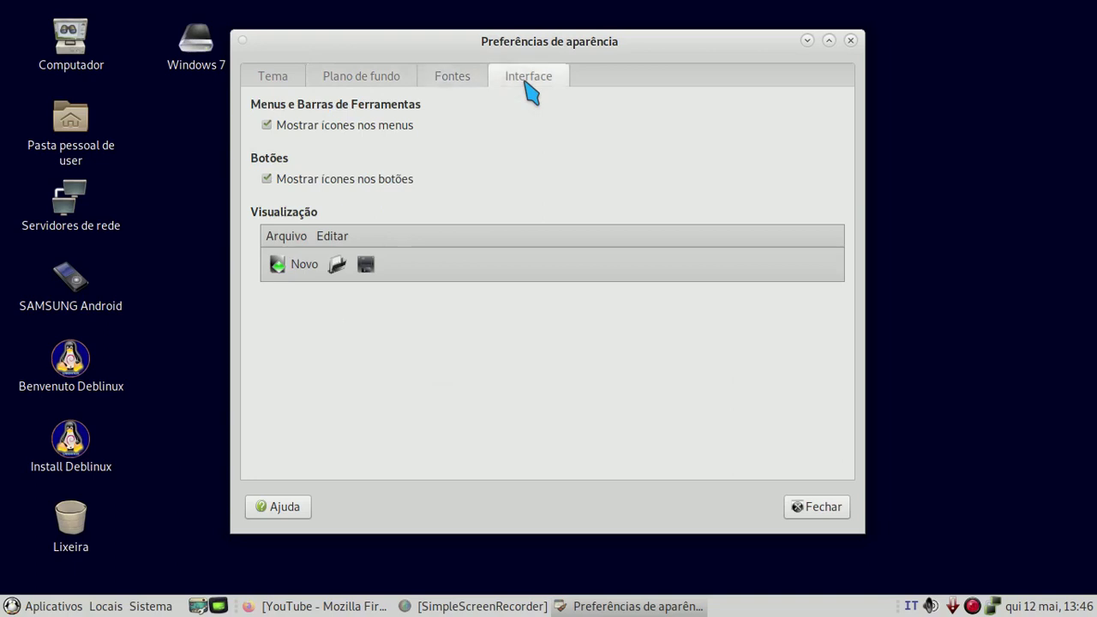
left_click(851, 40)
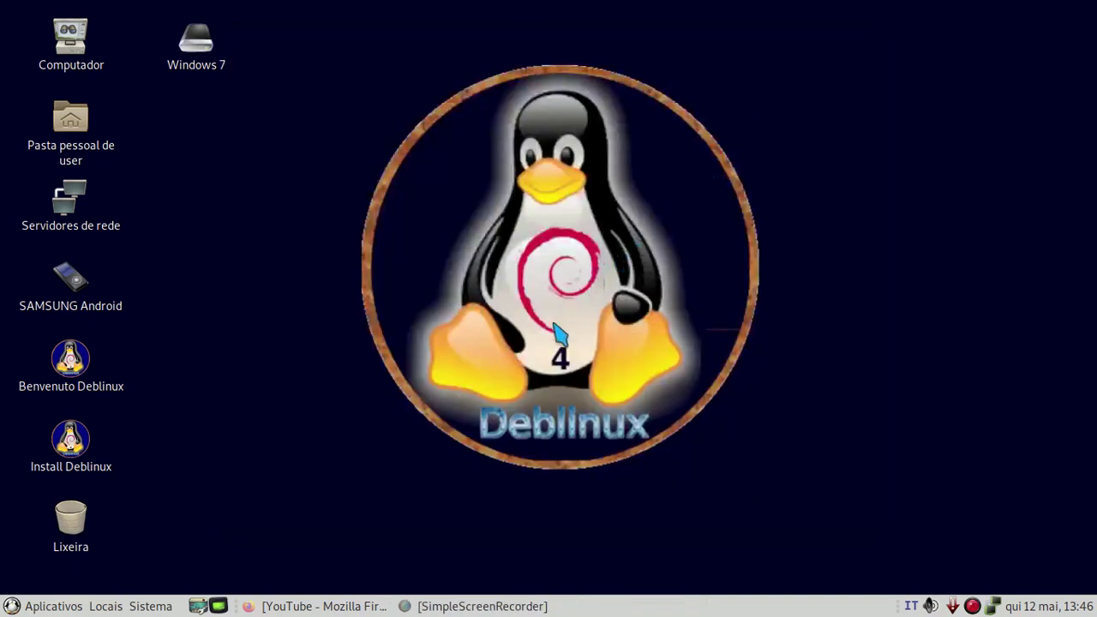
- Switch to Firefox, read through the deblinux project summary on SourceForge down to User Reviews, and show the project's file list
left_click(326, 606)
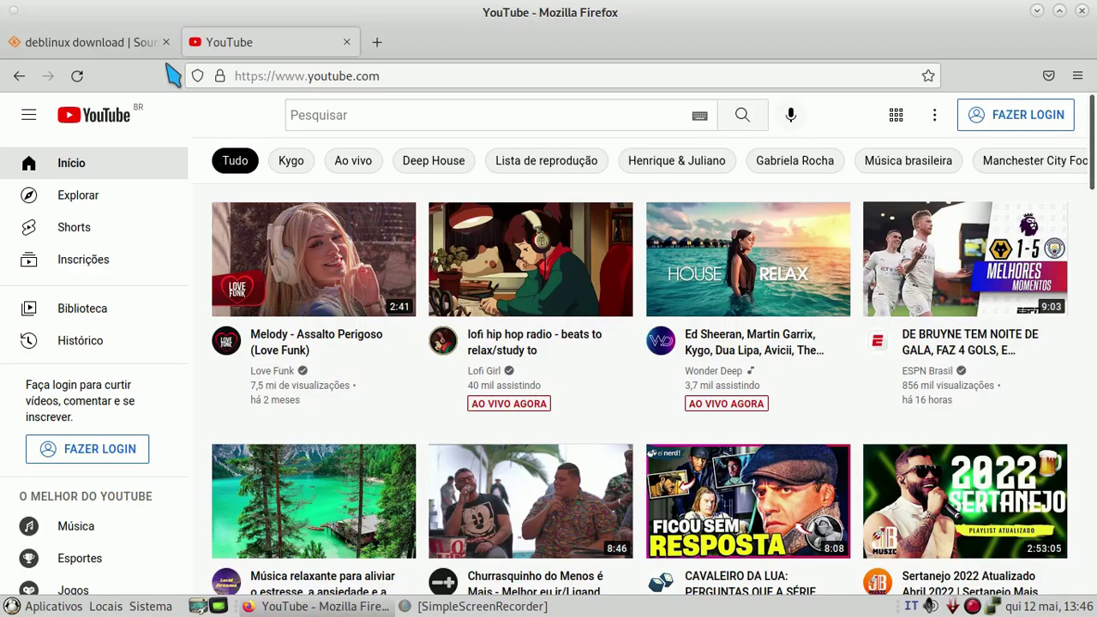
left_click(110, 43)
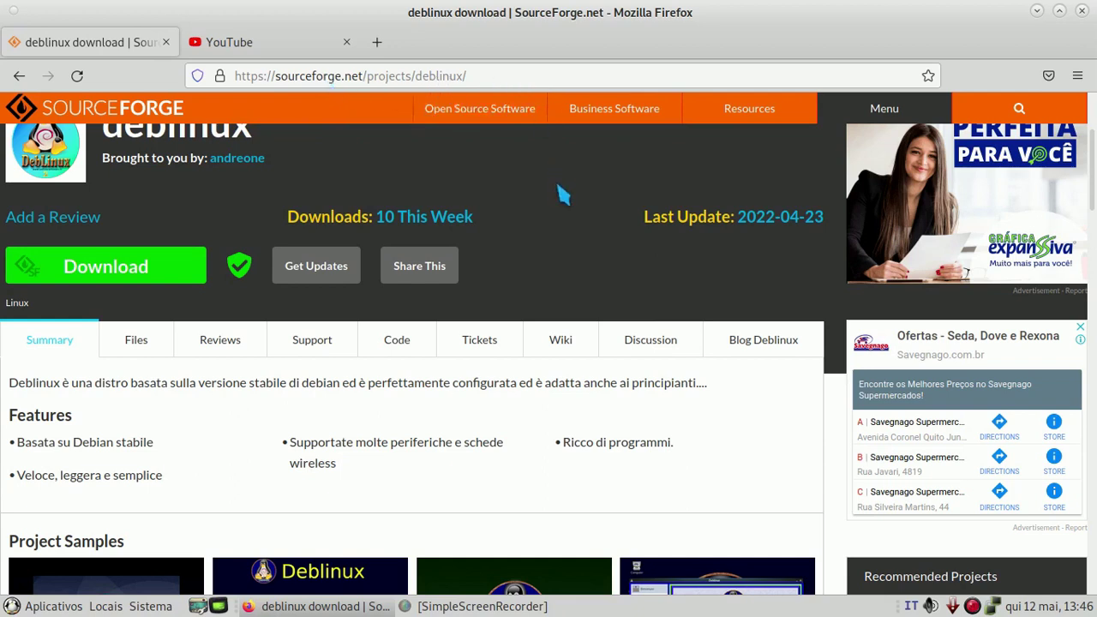
scroll(562, 195, "down", 2)
scroll(561, 196, "down", 4)
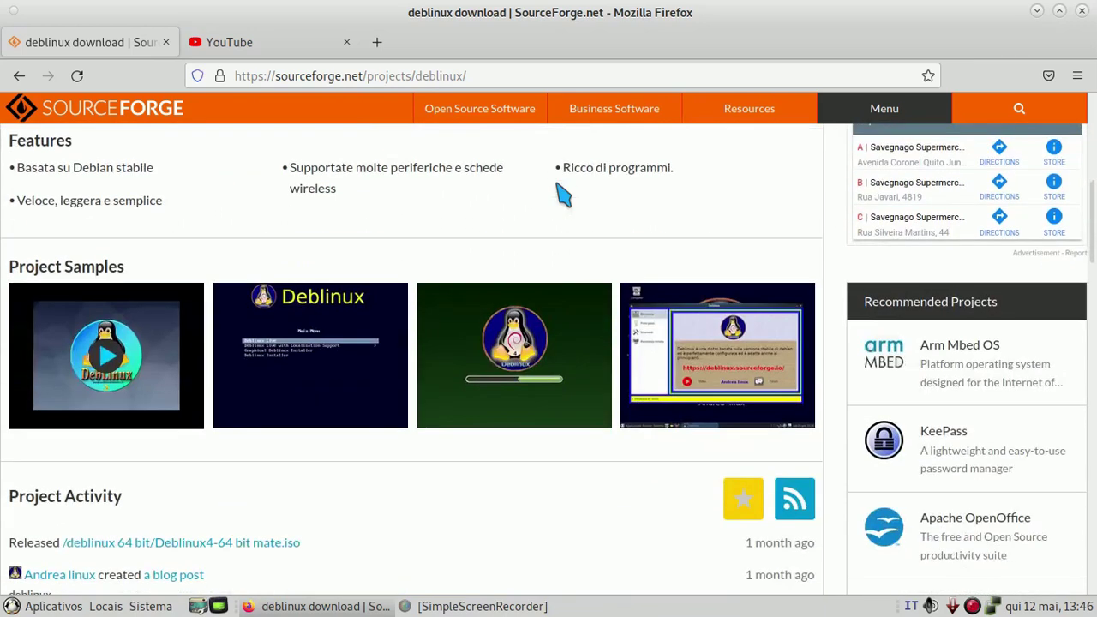
scroll(562, 195, "down", 6)
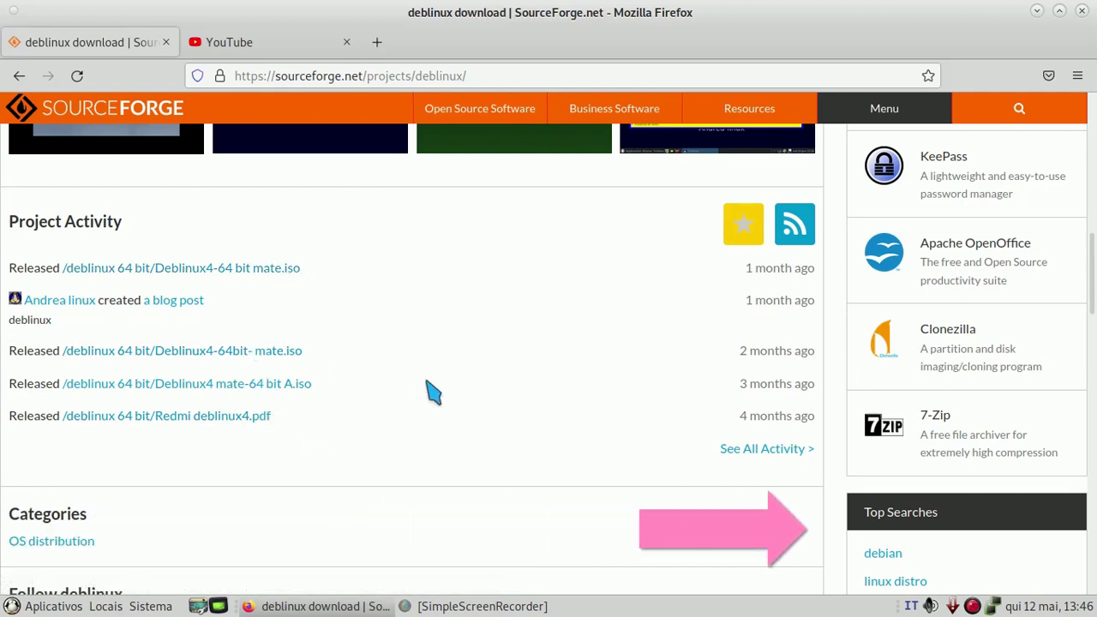
scroll(431, 391, "down", 2)
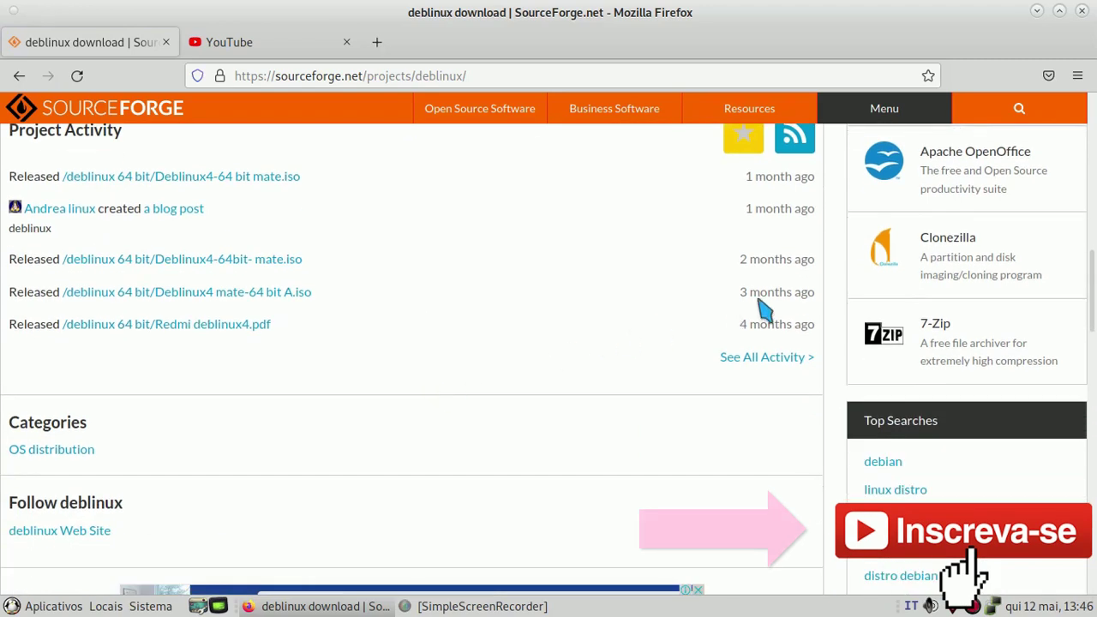
scroll(445, 318, "down", 3)
scroll(440, 318, "down", 2)
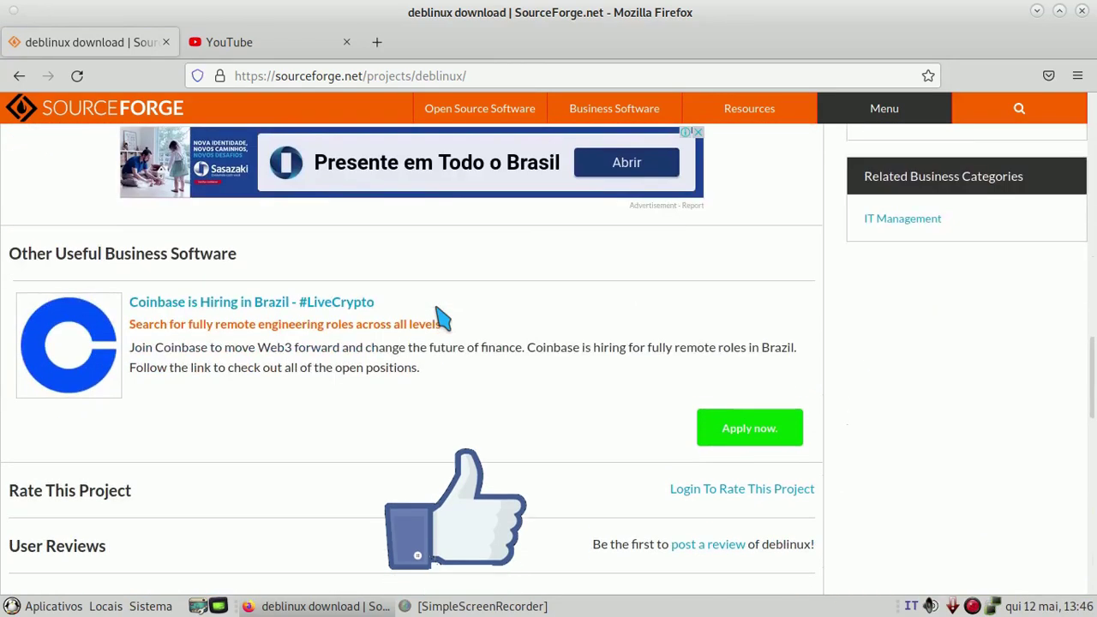
scroll(440, 318, "up", 10)
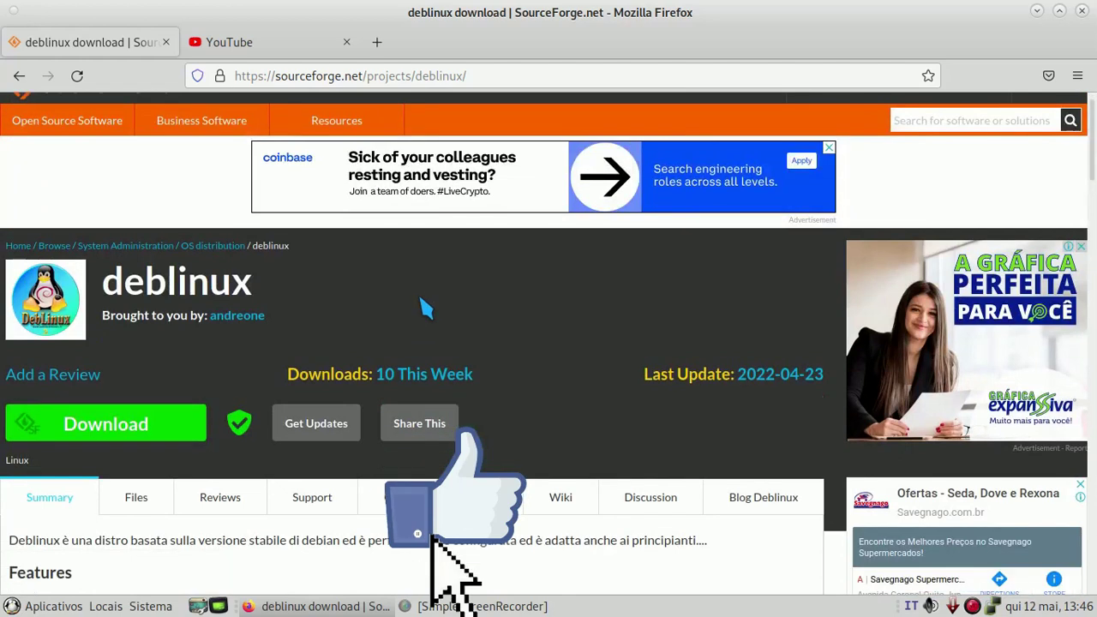
scroll(426, 307, "down", 1)
left_click(137, 434)
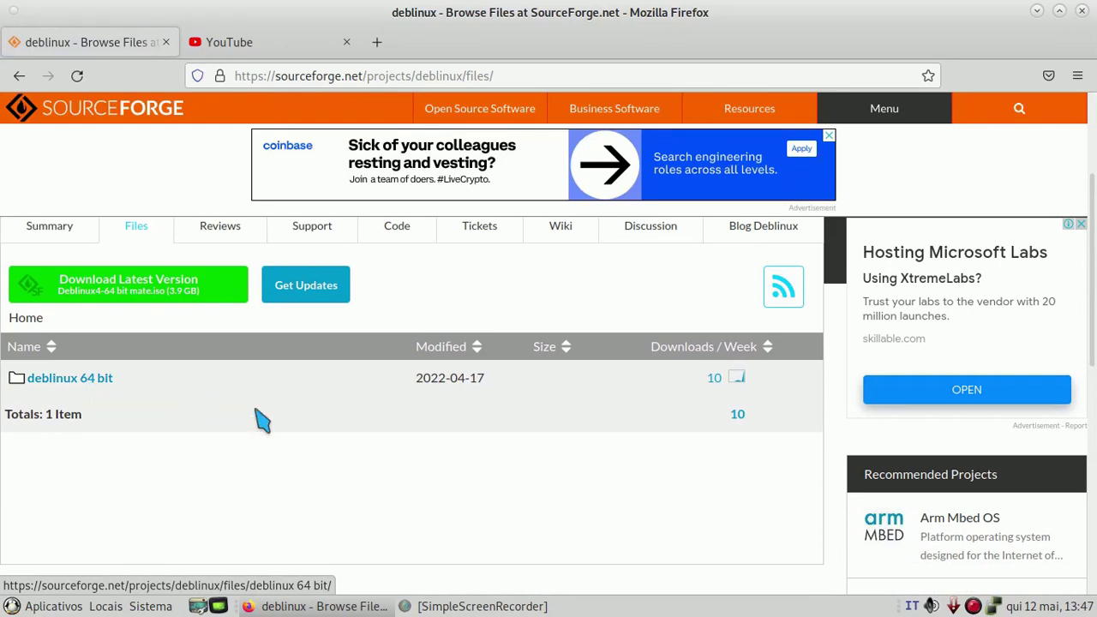
- Play and pause the YouTube video Melody - Assalto Perigoso (Love Funk), and close Firefox with all its tabs
left_click(287, 44)
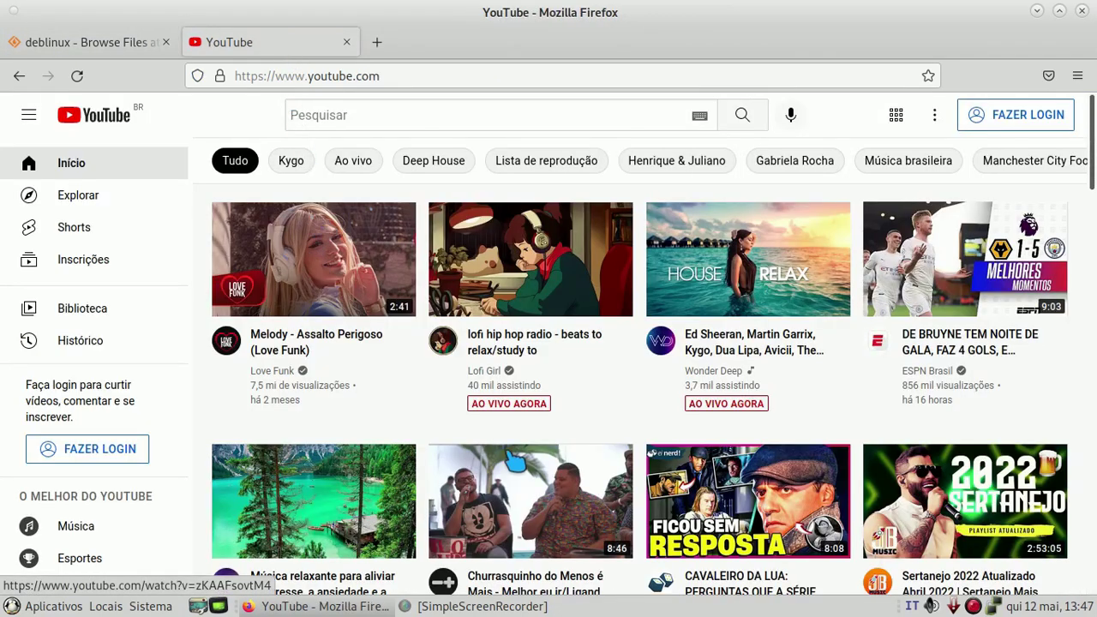
left_click(348, 246)
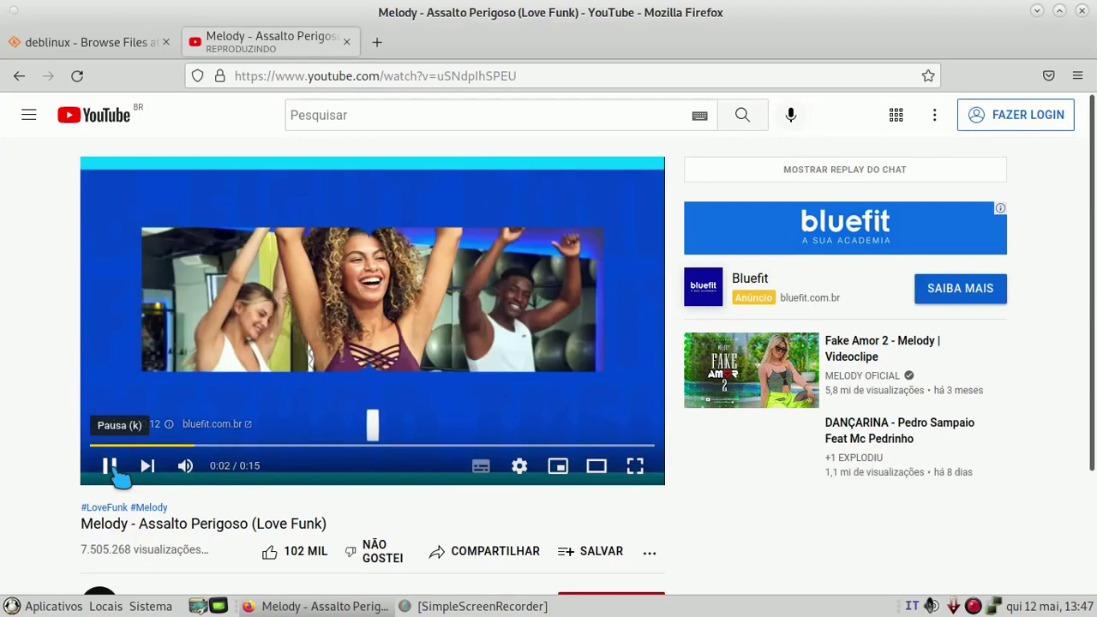
left_click(110, 468)
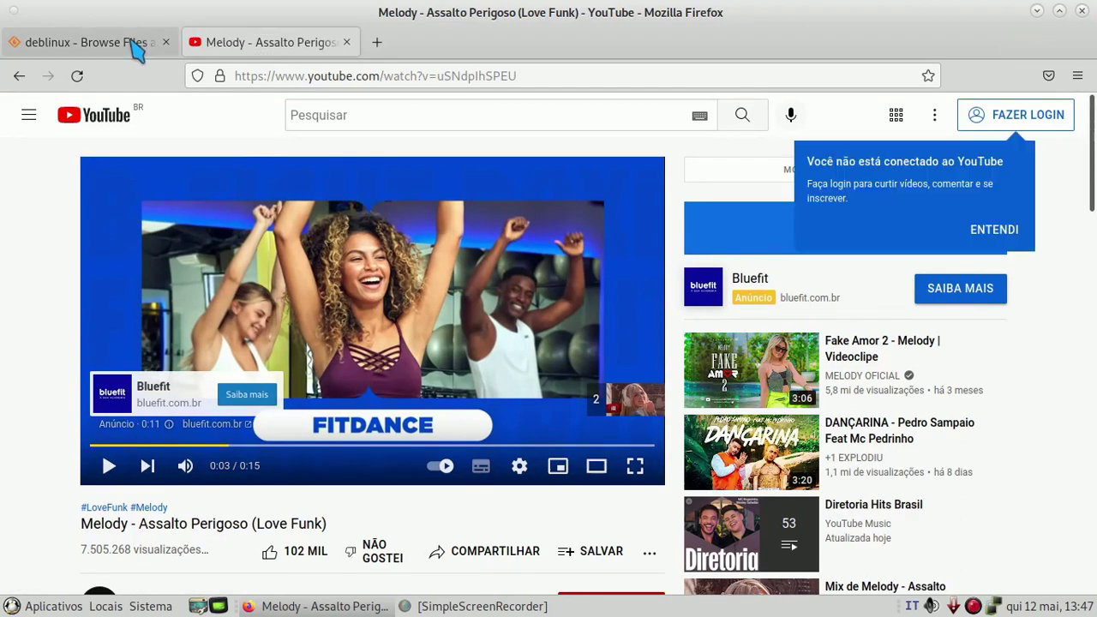
left_click(1082, 10)
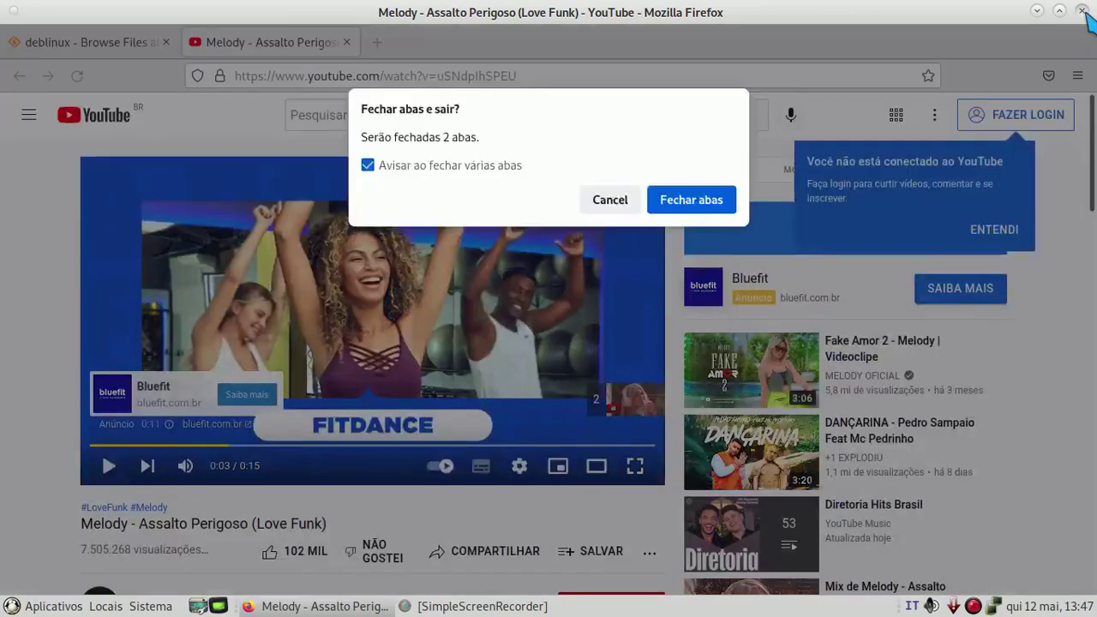
left_click(709, 187)
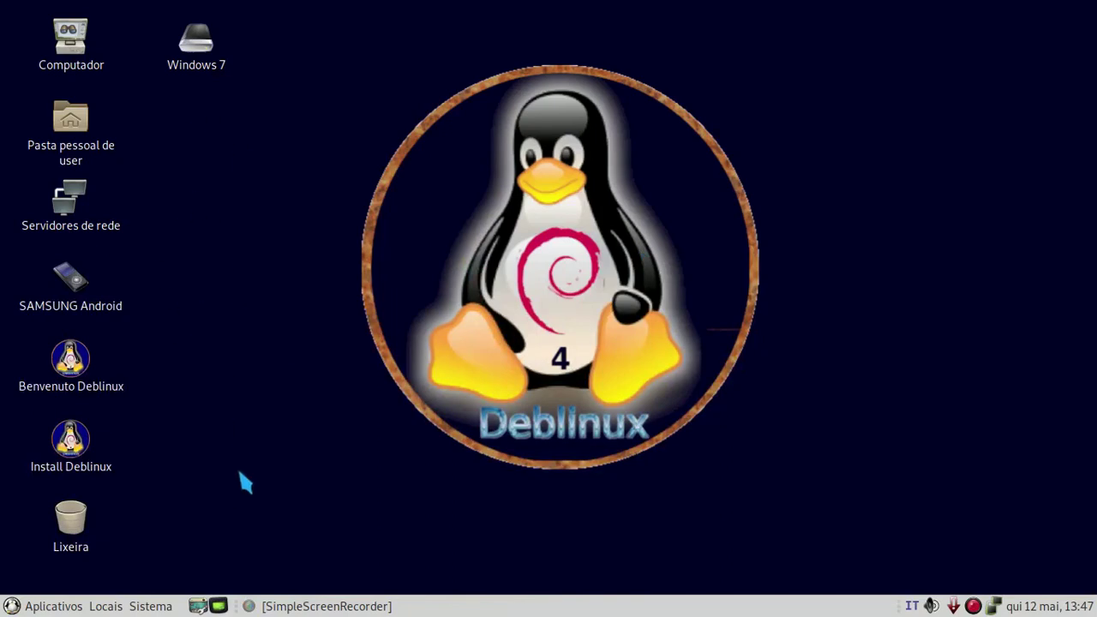
- Look through the system's Preferências entries for Aparência, Hardware, Internet e Rede and Outros, and the Administração tools
left_click(139, 608)
mouse_move(228, 411)
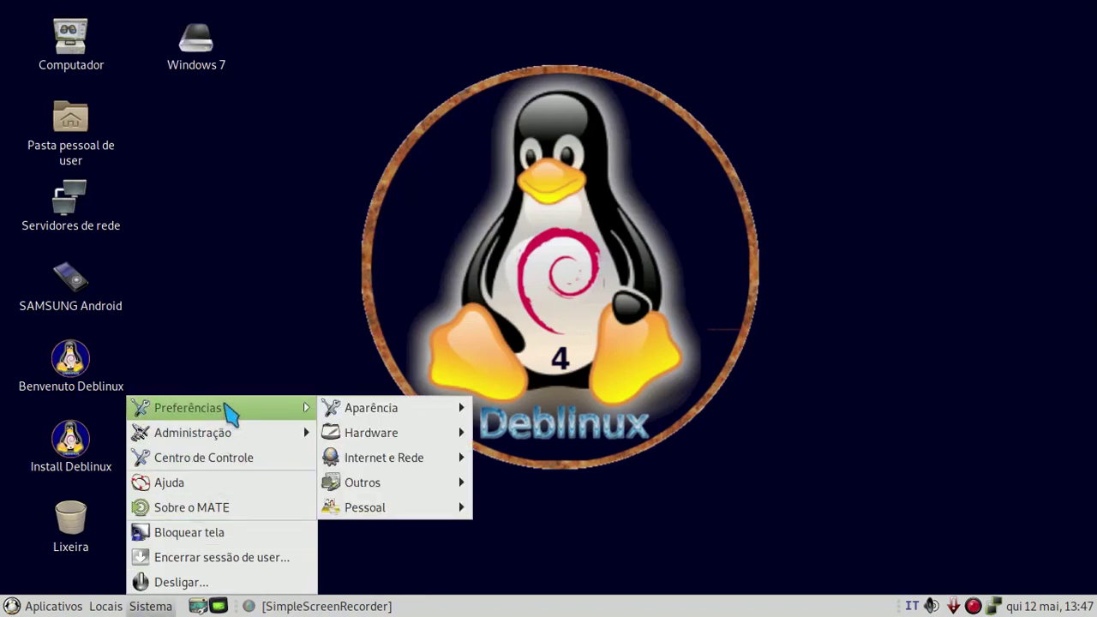
mouse_move(392, 413)
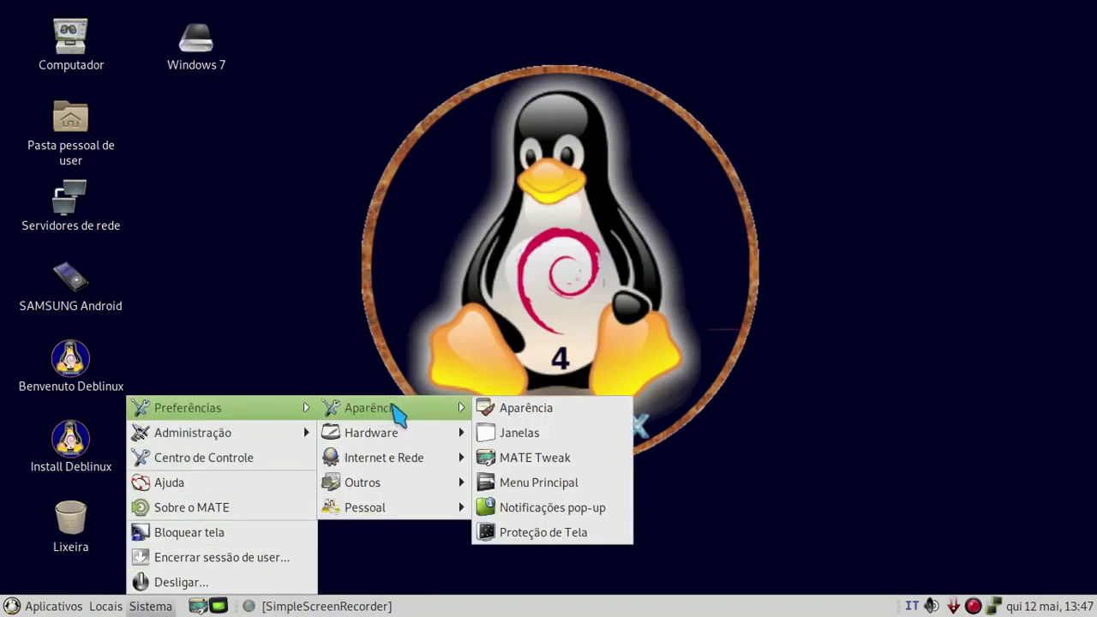
mouse_move(394, 439)
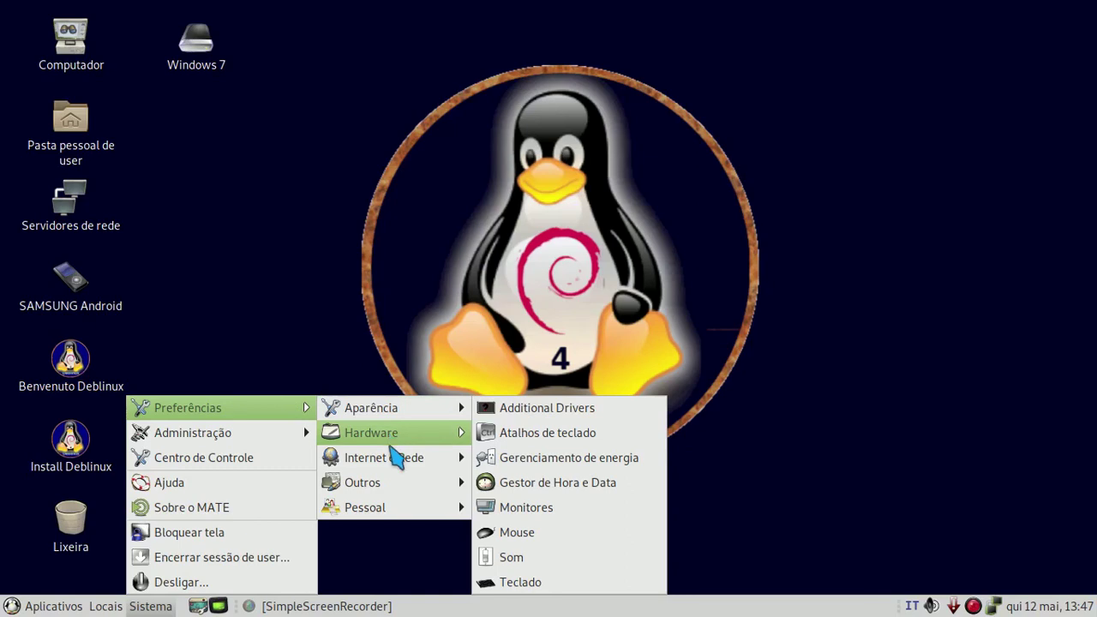
mouse_move(399, 461)
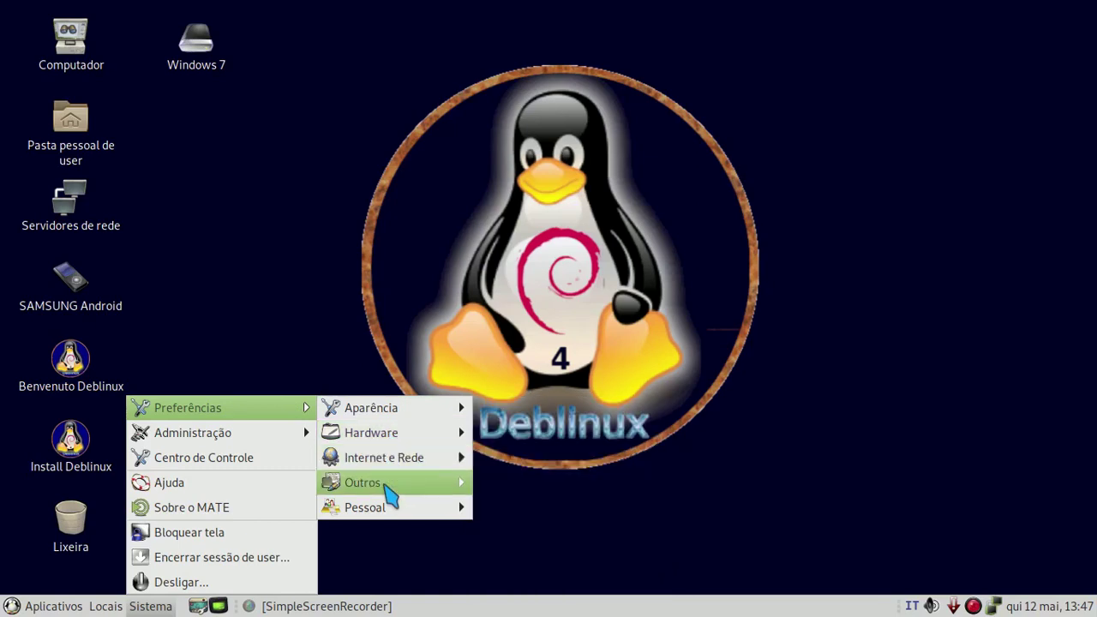
mouse_move(388, 487)
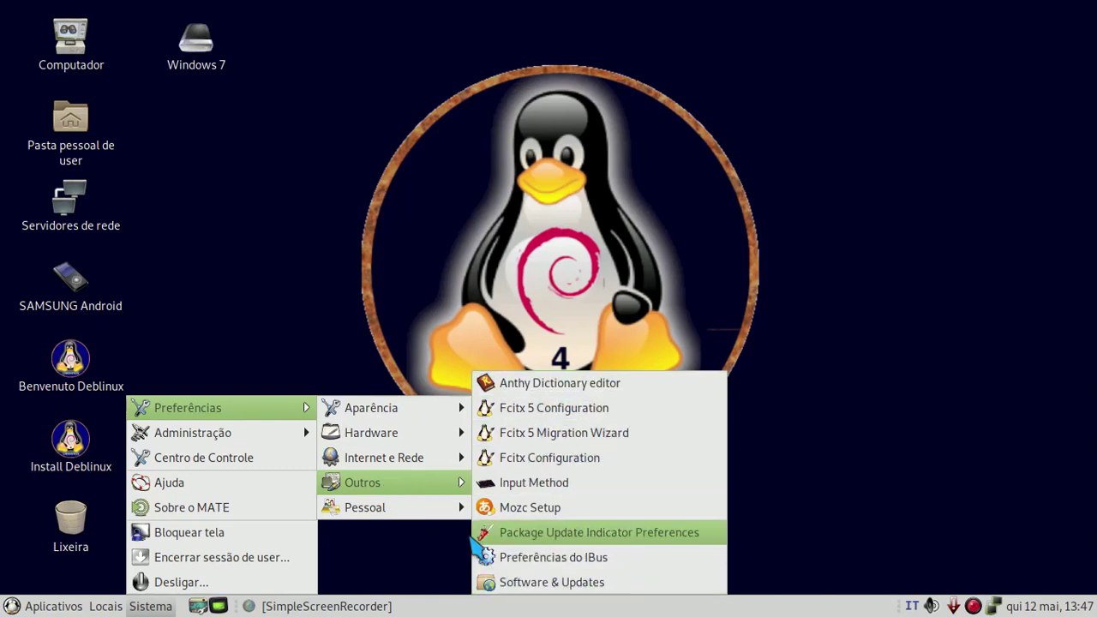
mouse_move(304, 429)
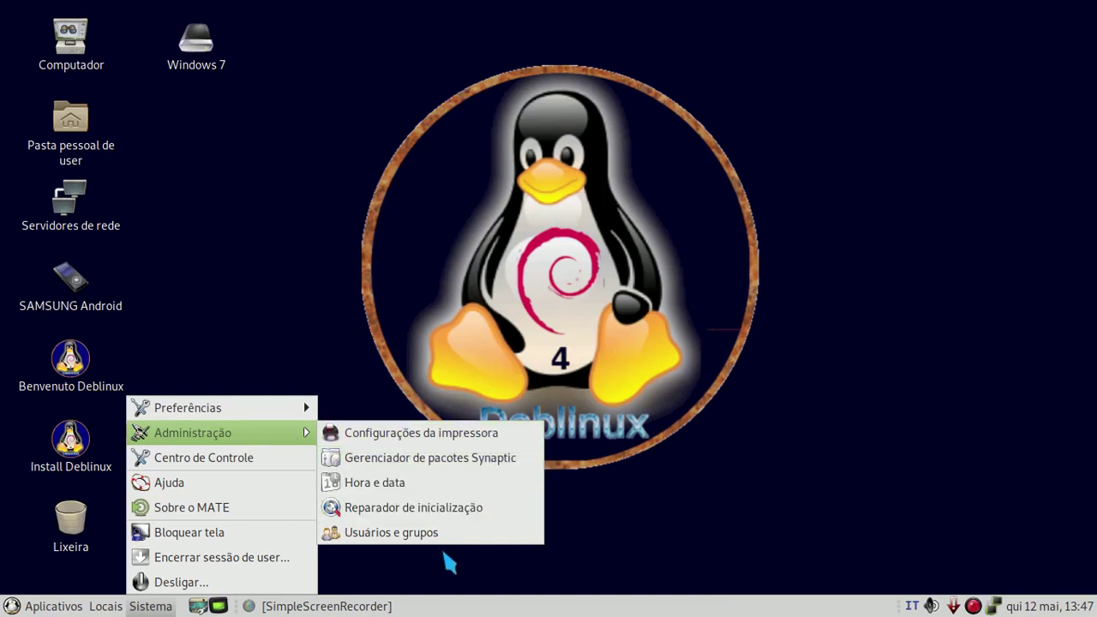
- Examine the tools in the Centro de Controle from Administração down to Outros, and close it
left_click(265, 460)
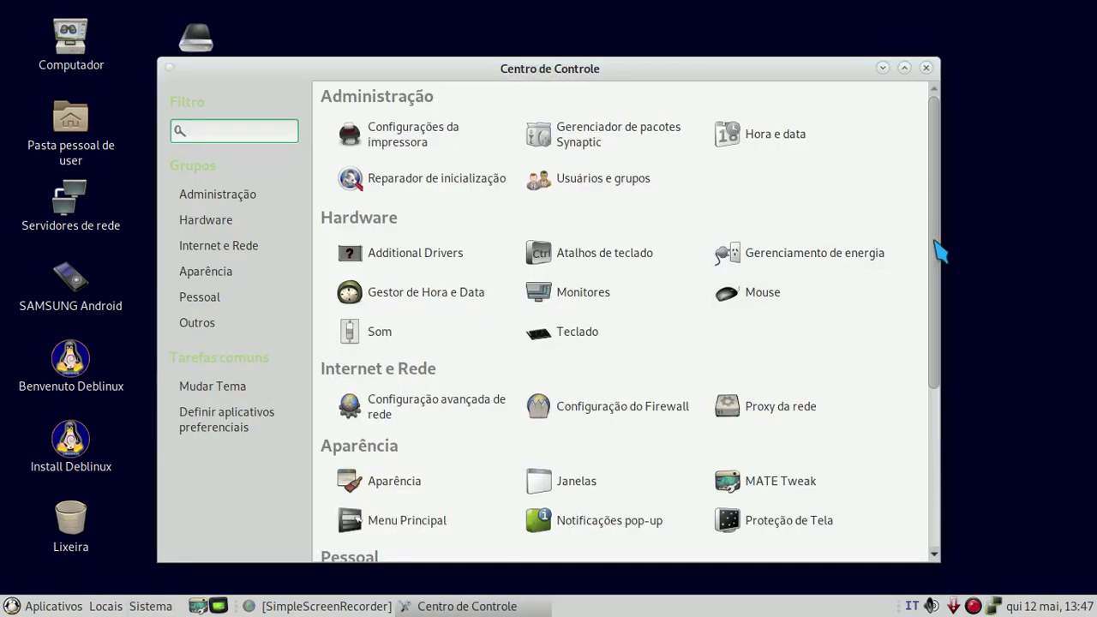
scroll(936, 275, "down", 1)
left_click_drag(936, 274, 921, 206)
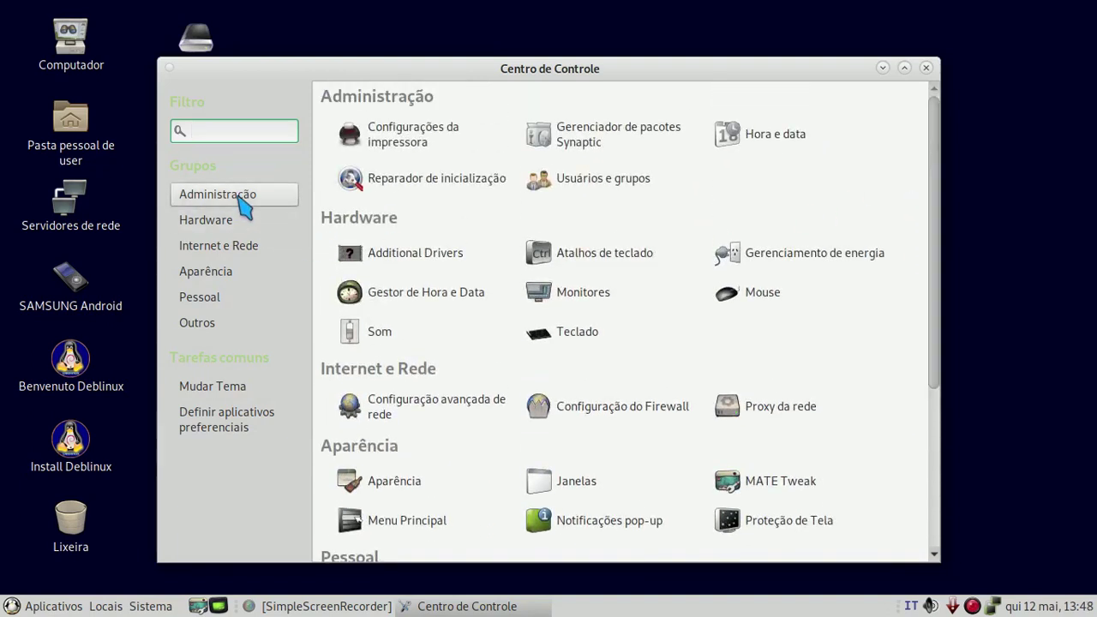
scroll(774, 343, "down", 4)
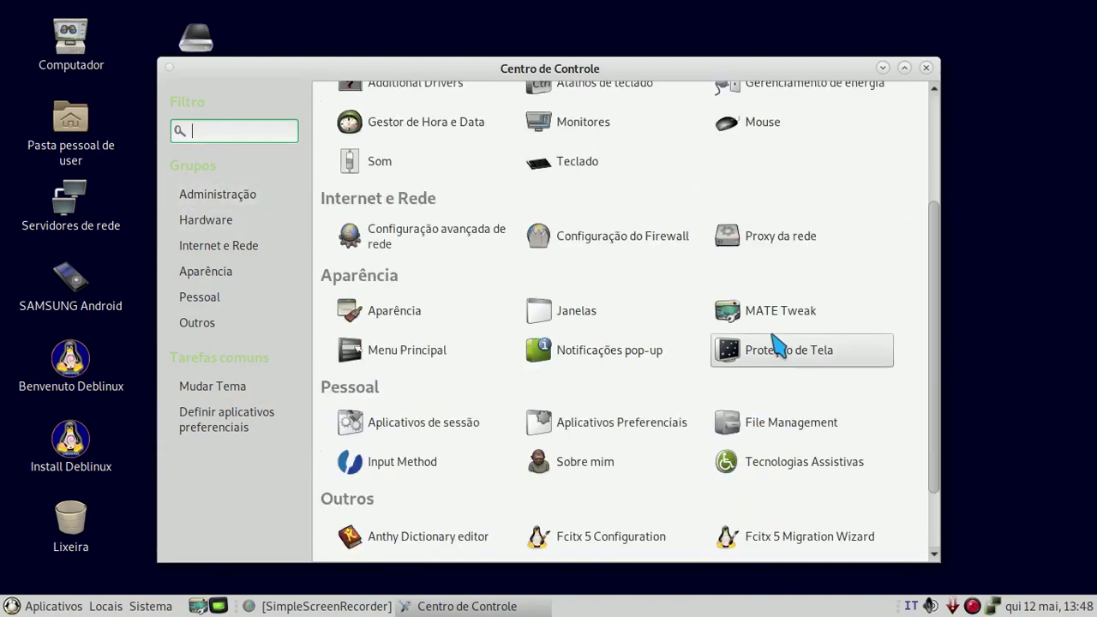
scroll(776, 345, "up", 4)
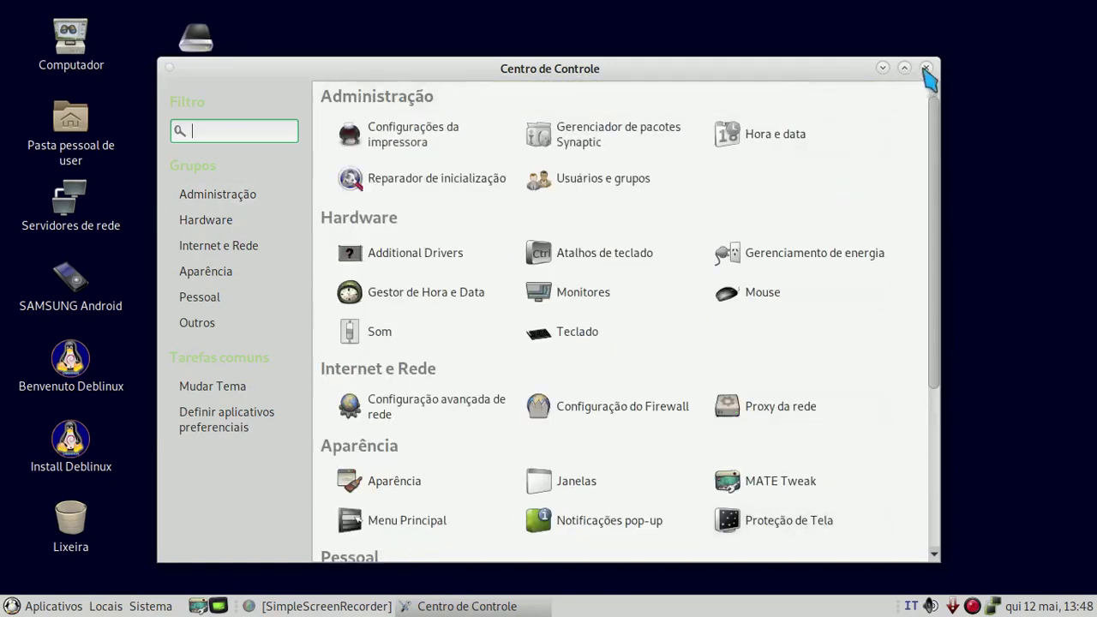
left_click(926, 68)
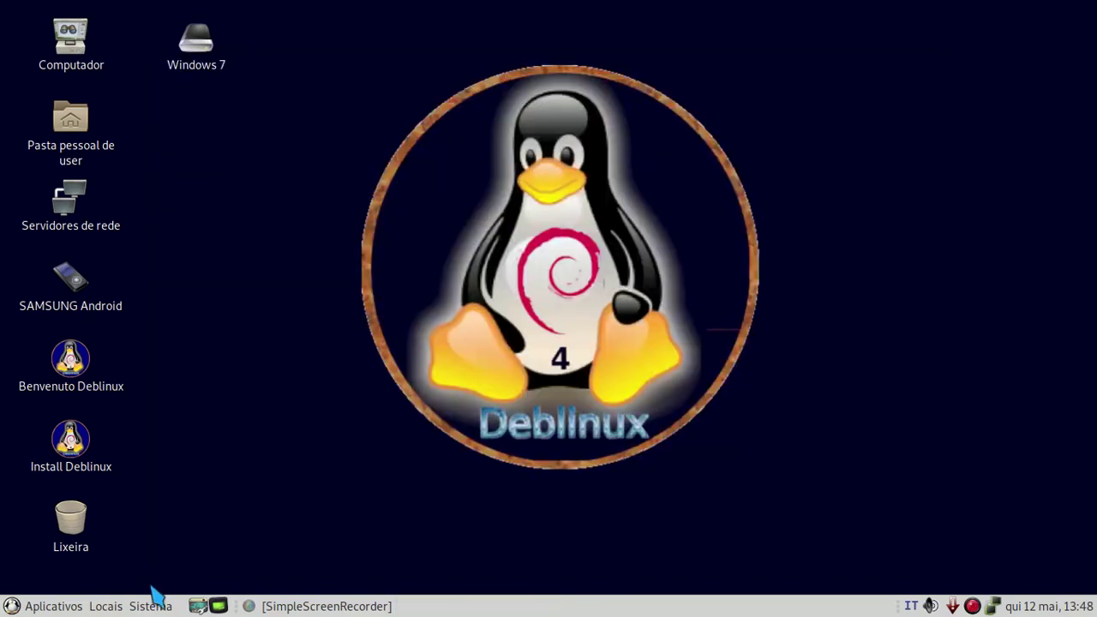
- Look through the Locais entries and the drives listed under Mídia removível, and leave the list
left_click(106, 606)
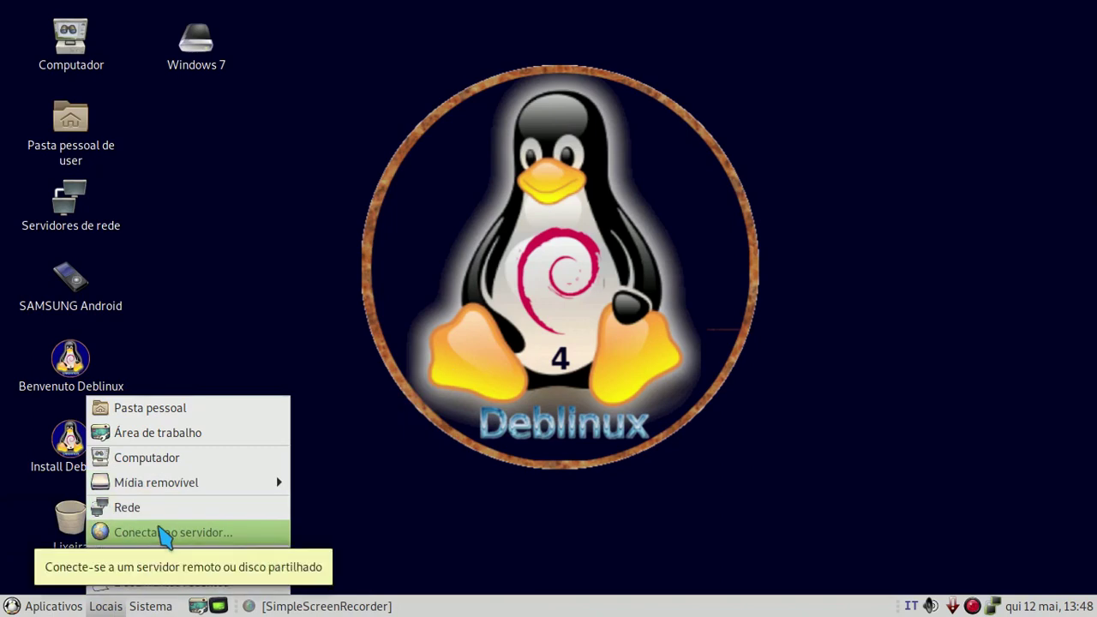
mouse_move(165, 493)
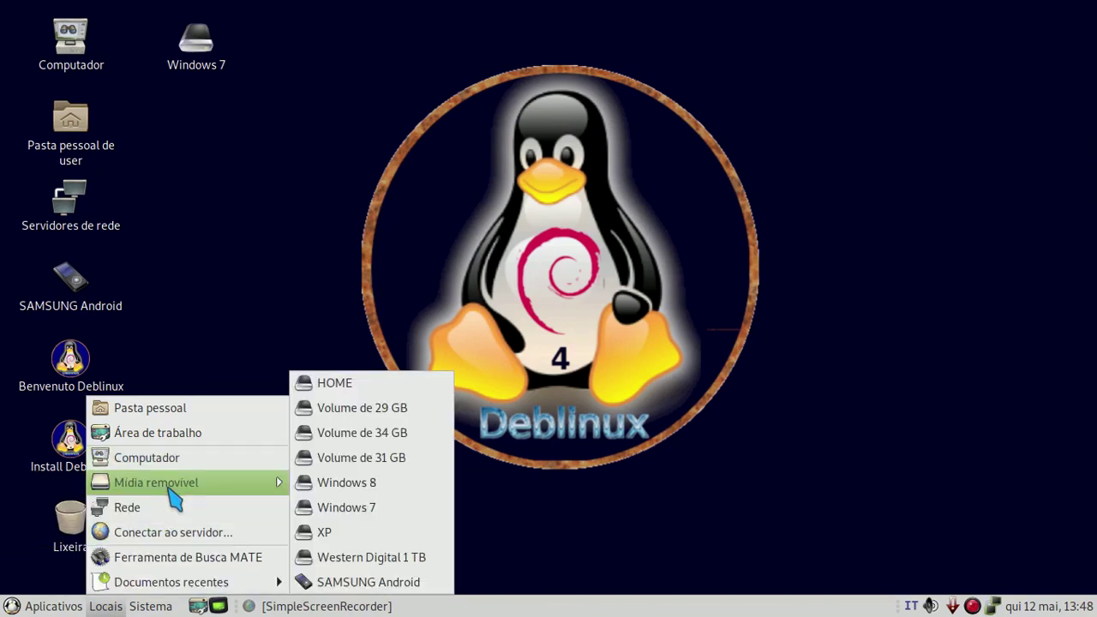
left_click(270, 211)
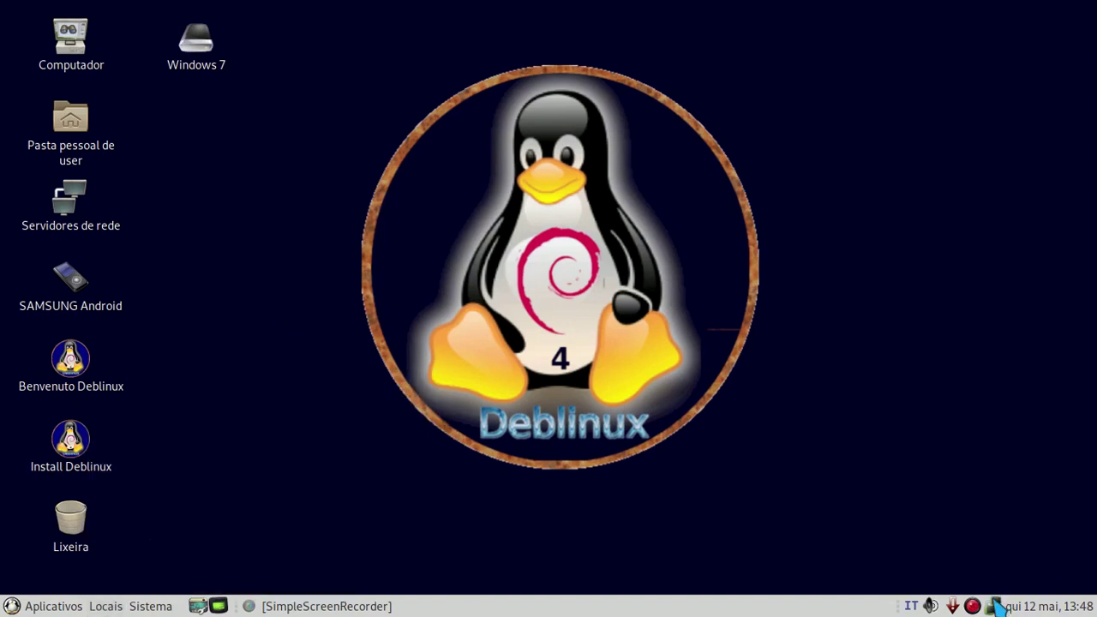
- Open the Lixeira folder from the desktop, view the file manager's version information, and close that information
right_click(71, 516)
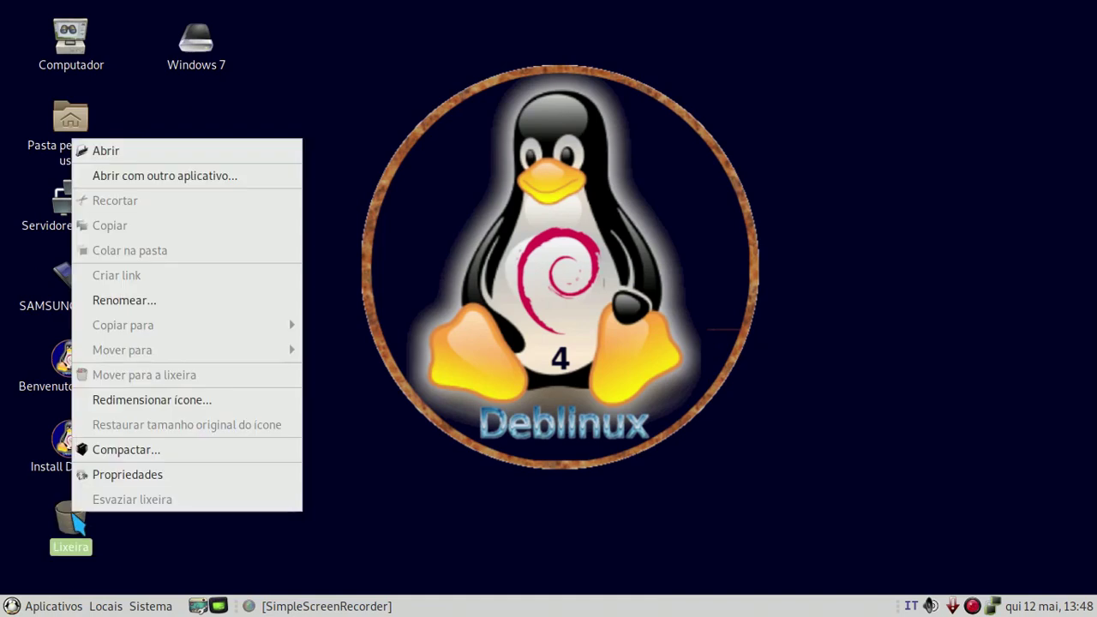
left_click(186, 158)
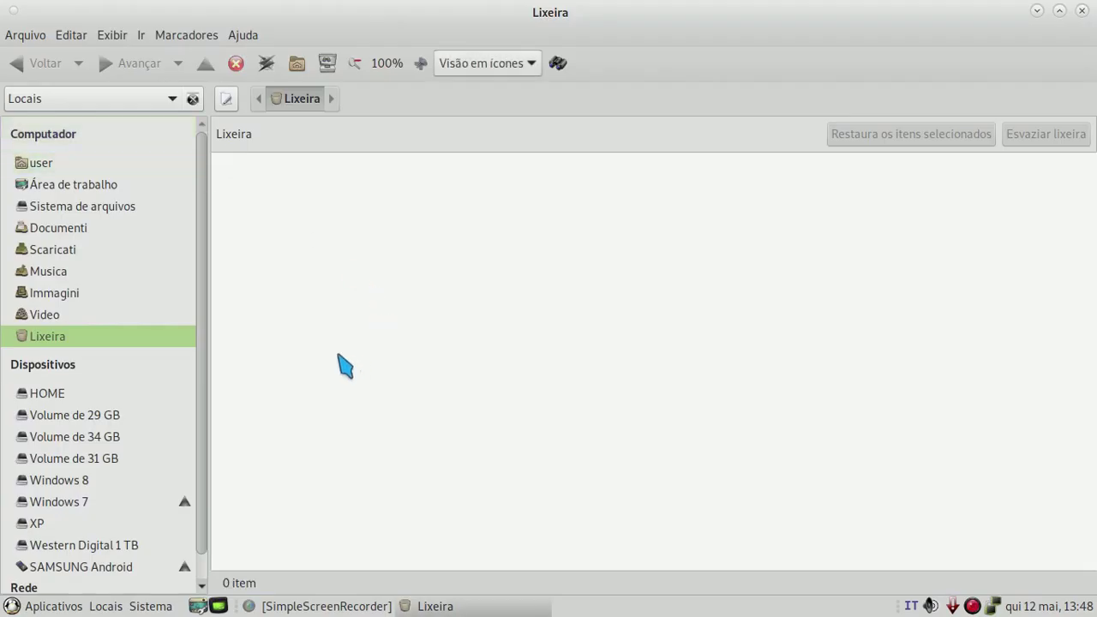
left_click(245, 36)
left_click(260, 84)
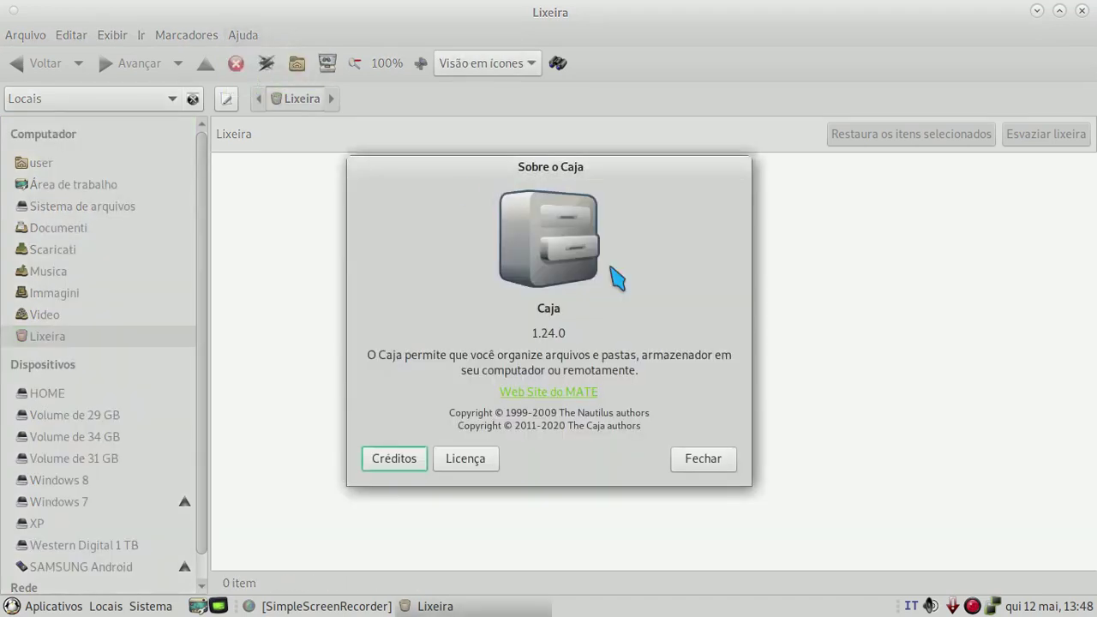
left_click(731, 459)
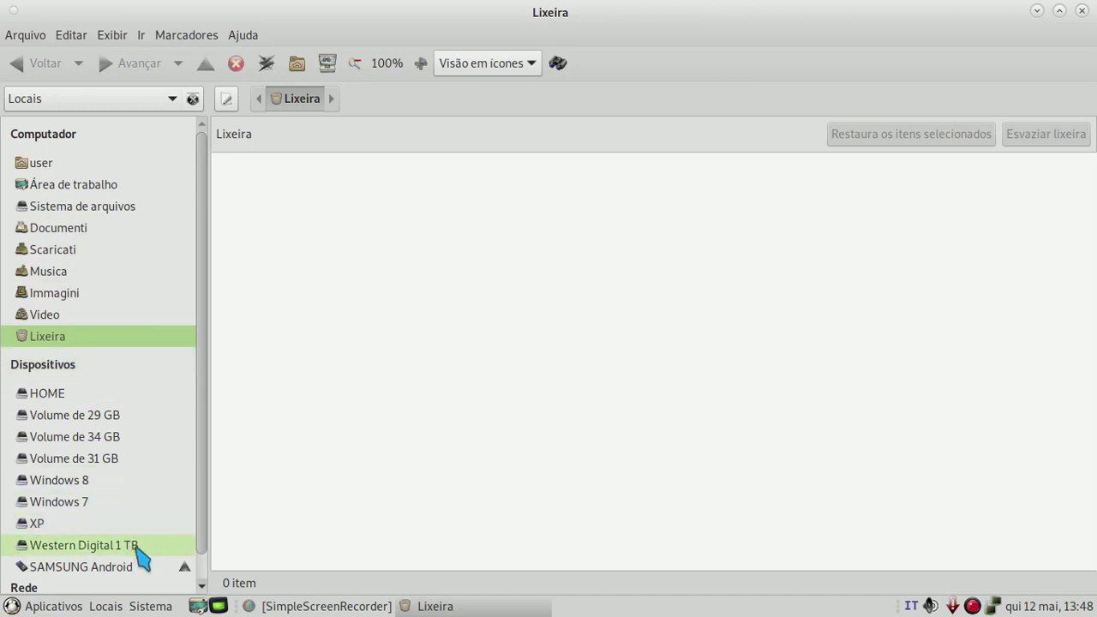
- On the Western Digital 1 TB drive, view Teste xed.txt with Editor de texto and close the editor
left_click(135, 549)
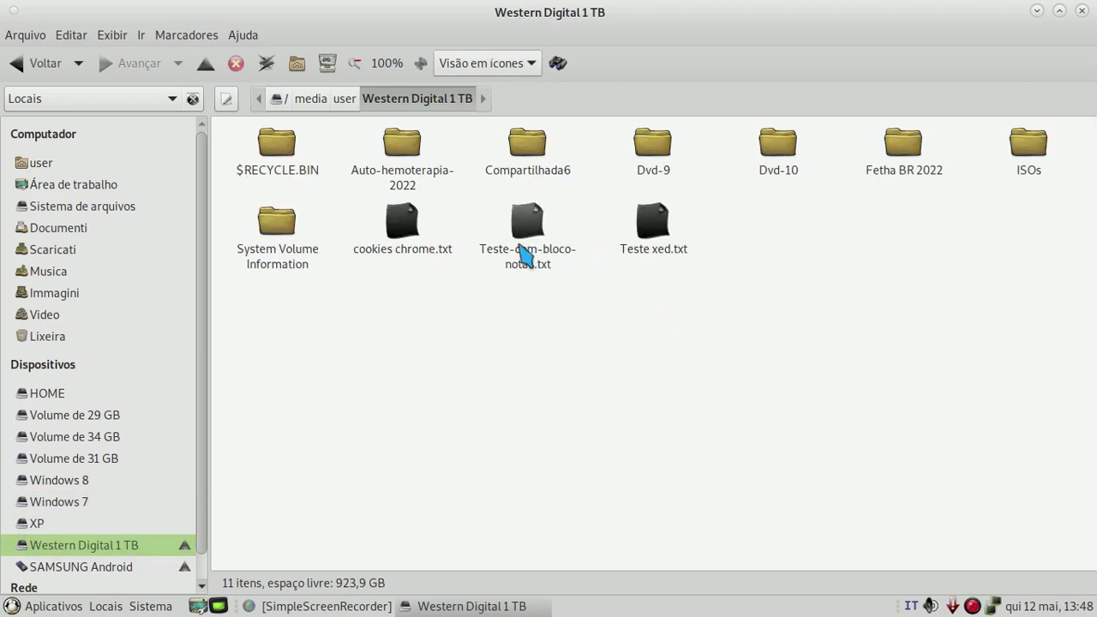
right_click(658, 239)
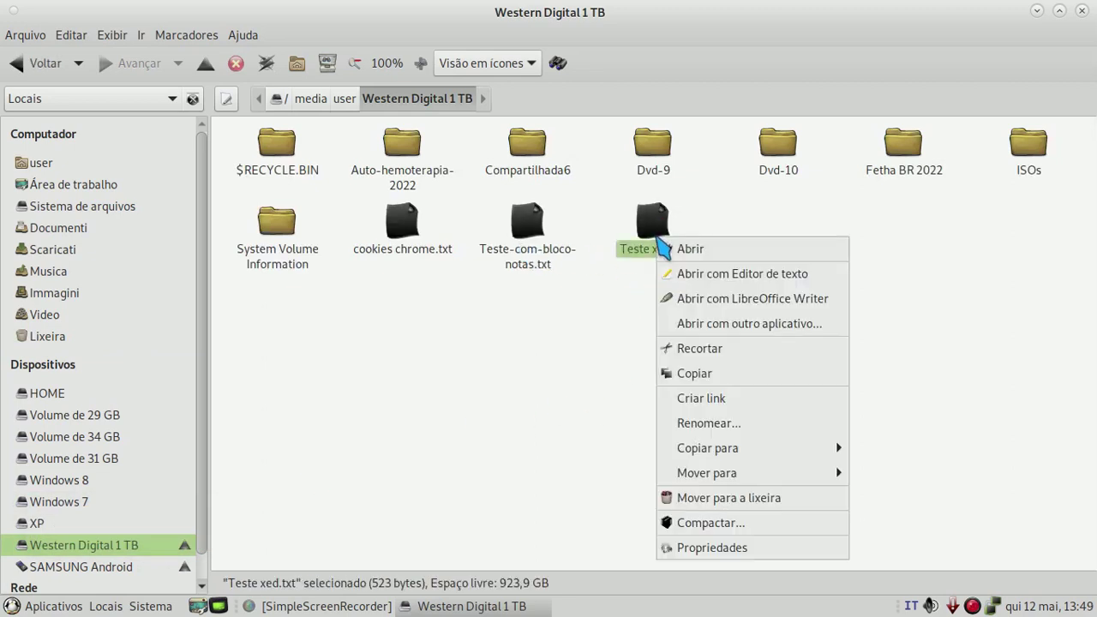
left_click(743, 274)
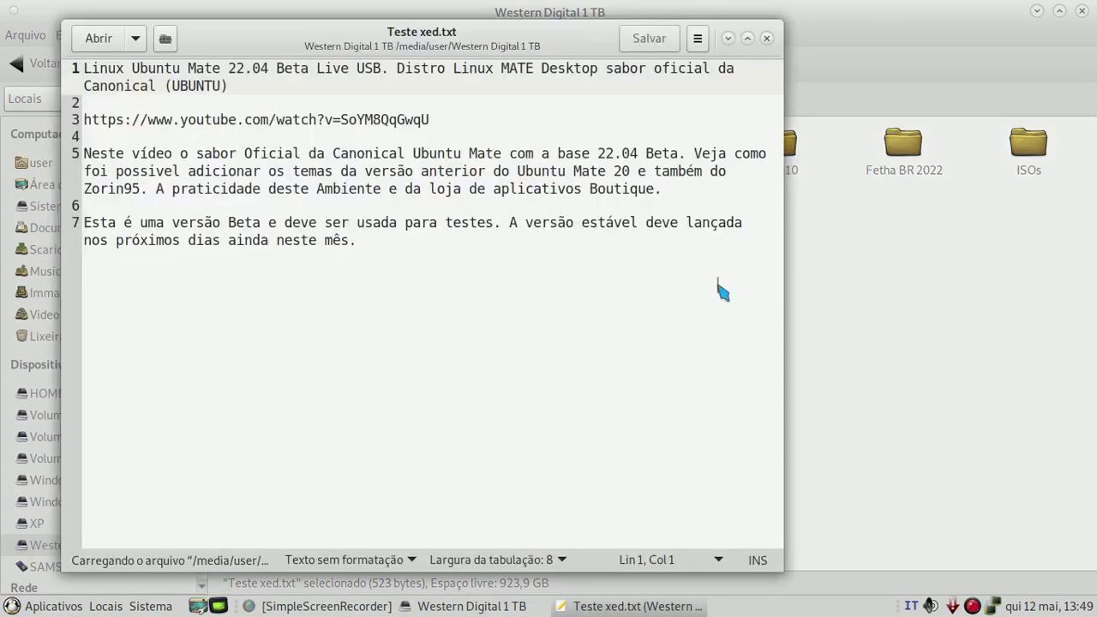
left_click(768, 39)
- Open Teste xed.txt in its default application, choosing to display its contents, and close it
right_click(638, 238)
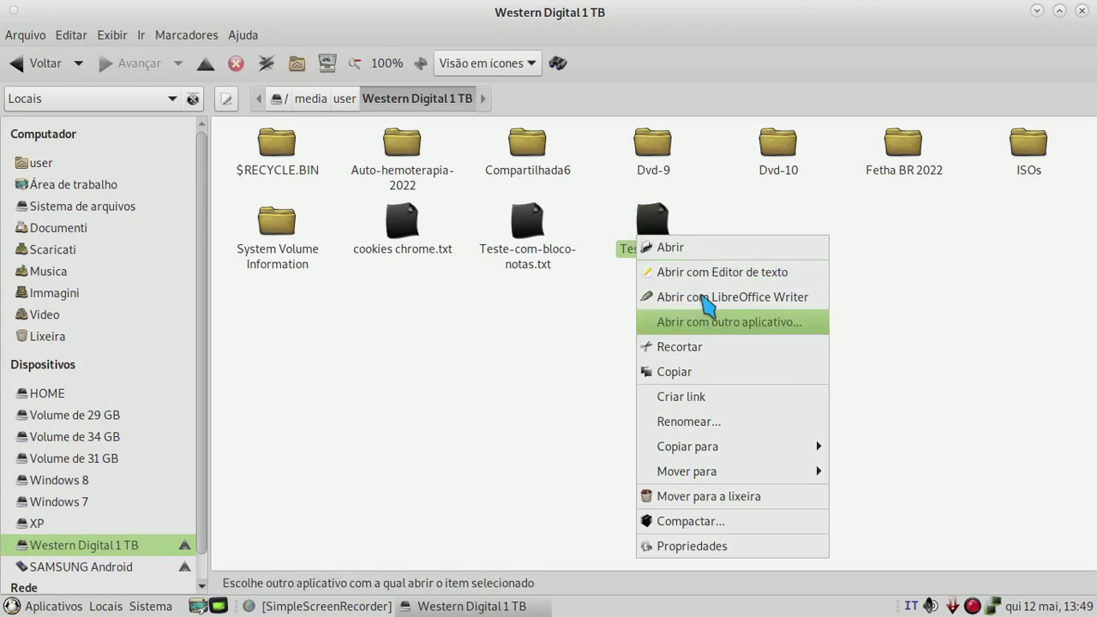
left_click(701, 249)
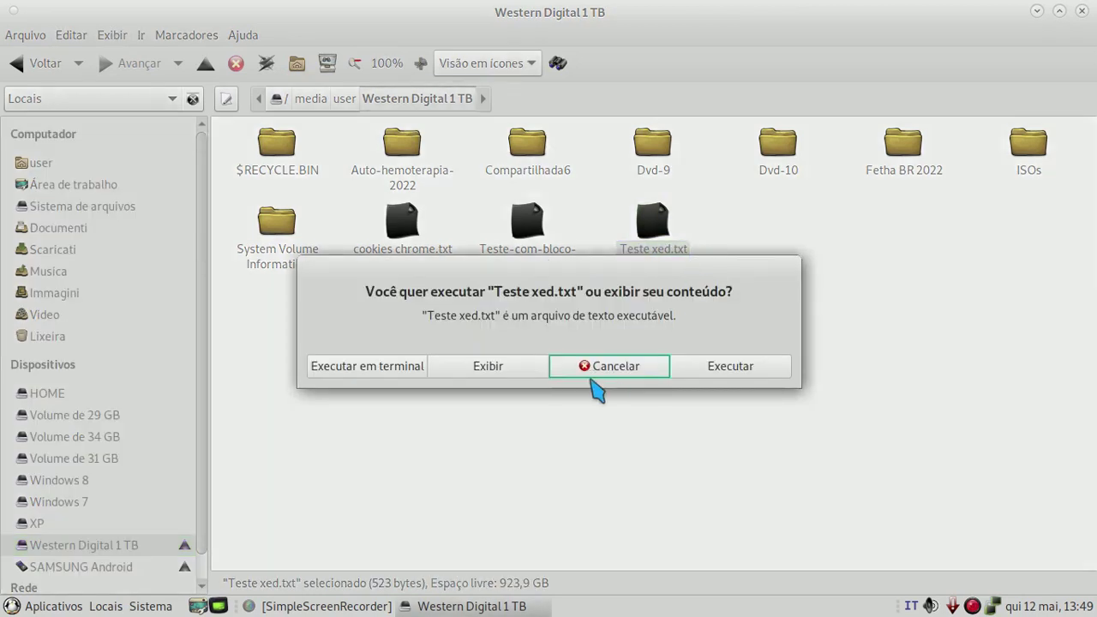
left_click(490, 367)
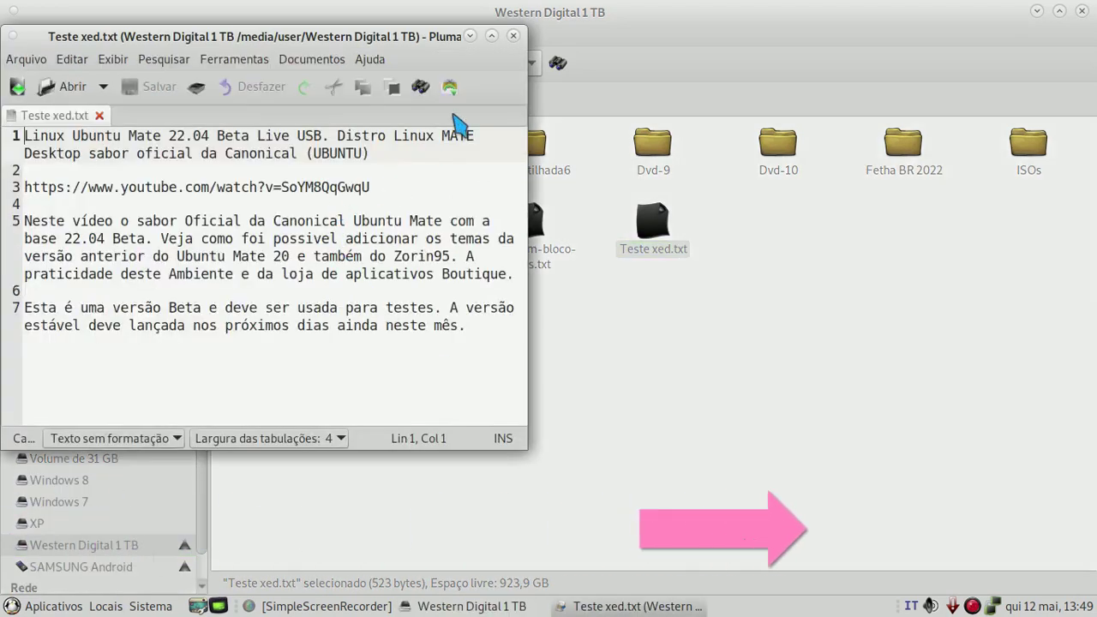
left_click(513, 36)
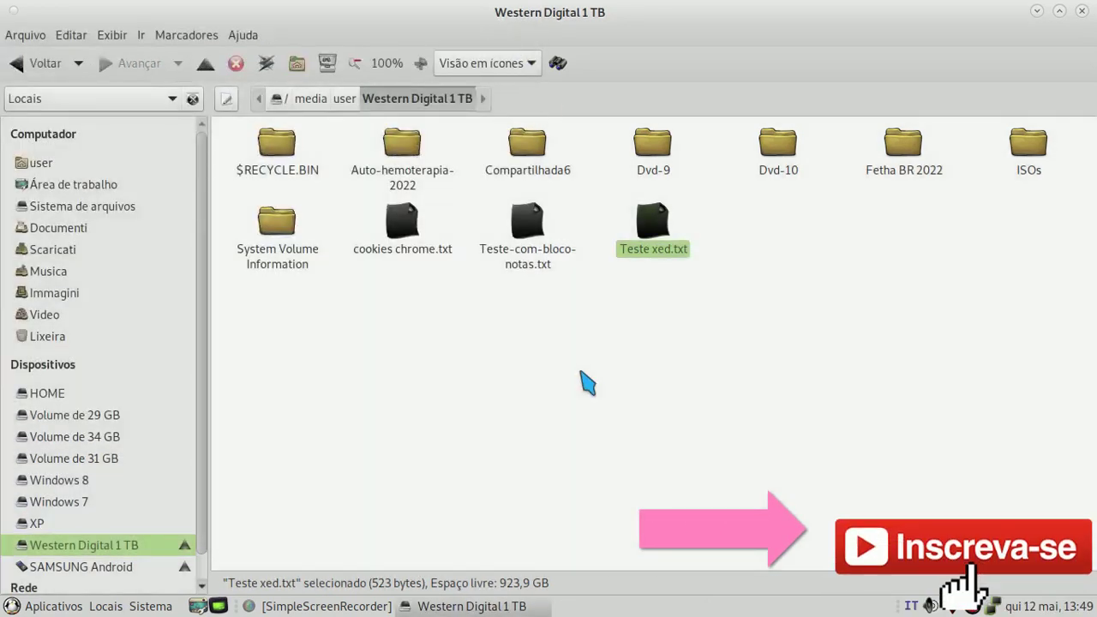
- Browse through Fetha BR 2022, Shorts and Publicados no Youtube to the AzRecorder 22 04 2022 folder
double_click(900, 166)
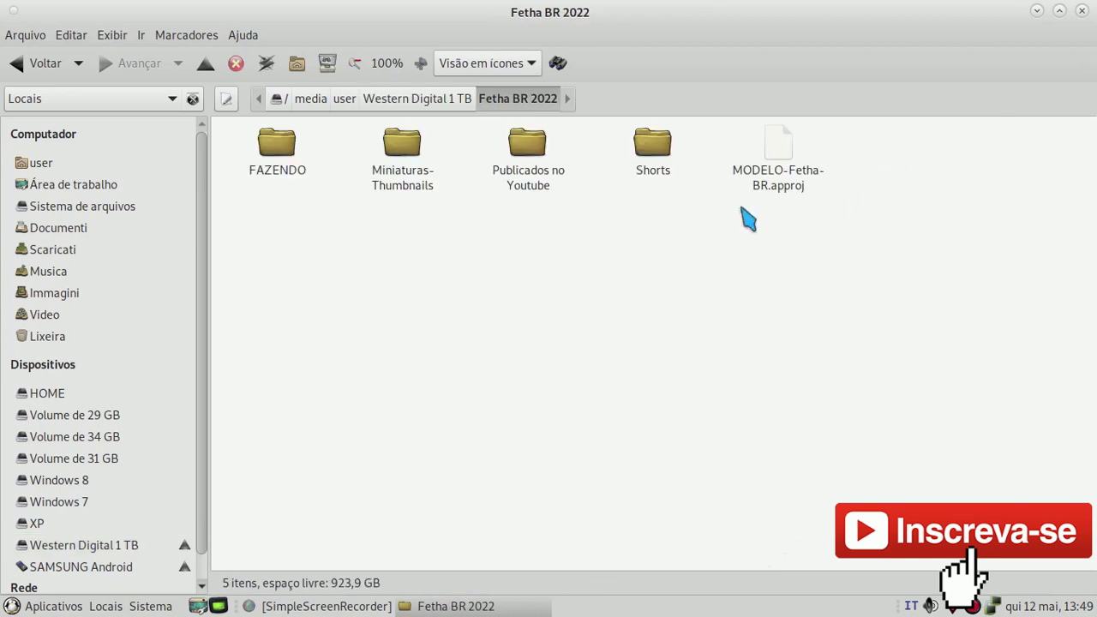
left_click(660, 156)
double_click(657, 154)
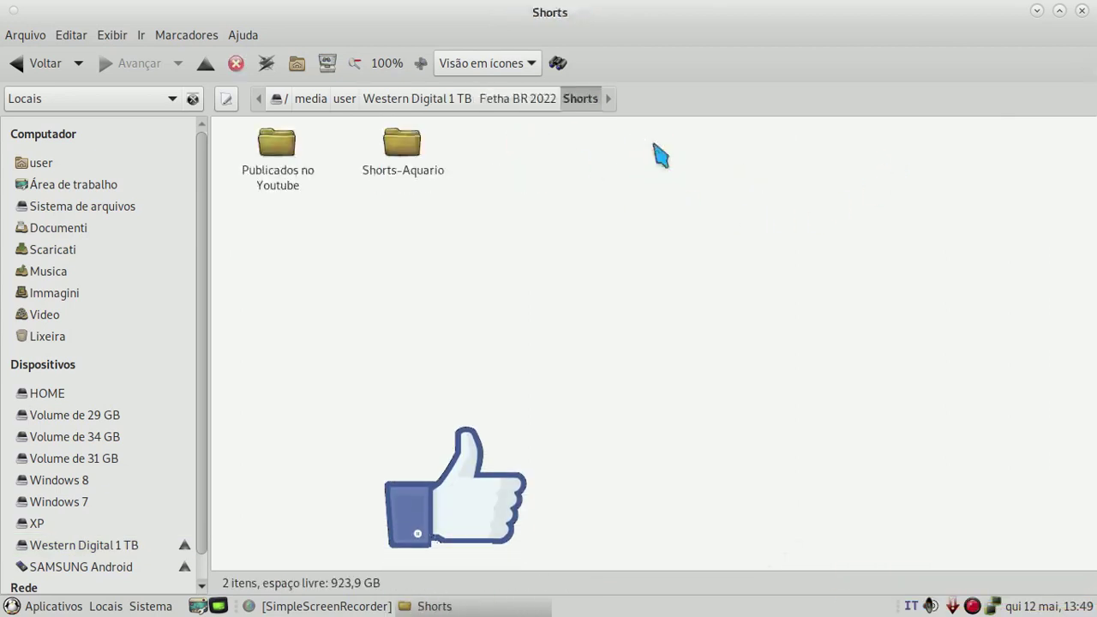
left_click(286, 161)
double_click(285, 161)
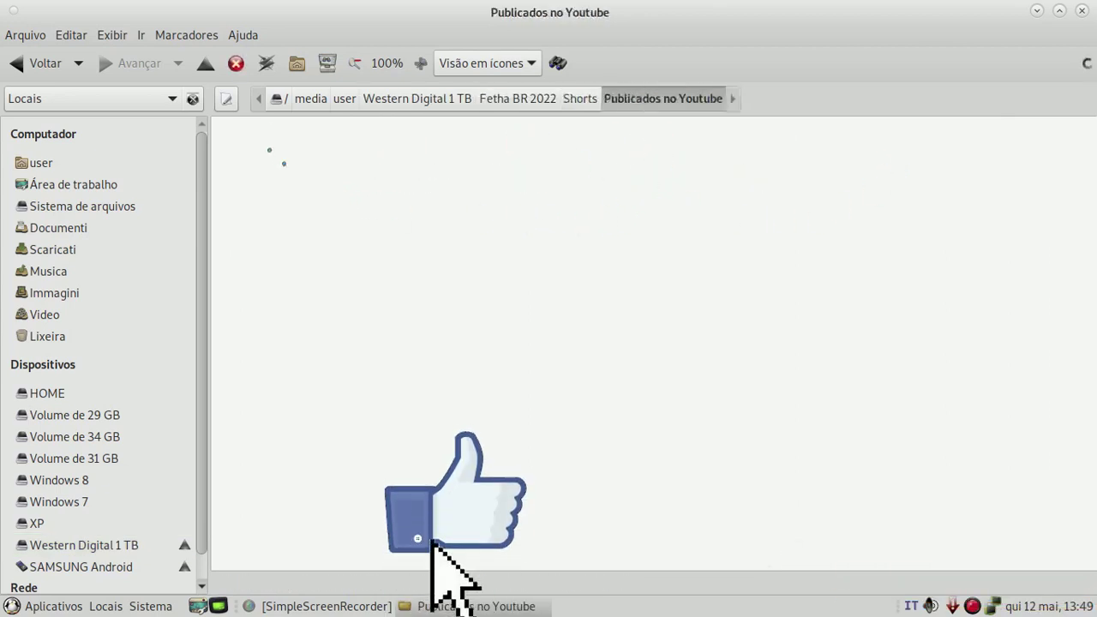
left_click(399, 147)
double_click(399, 150)
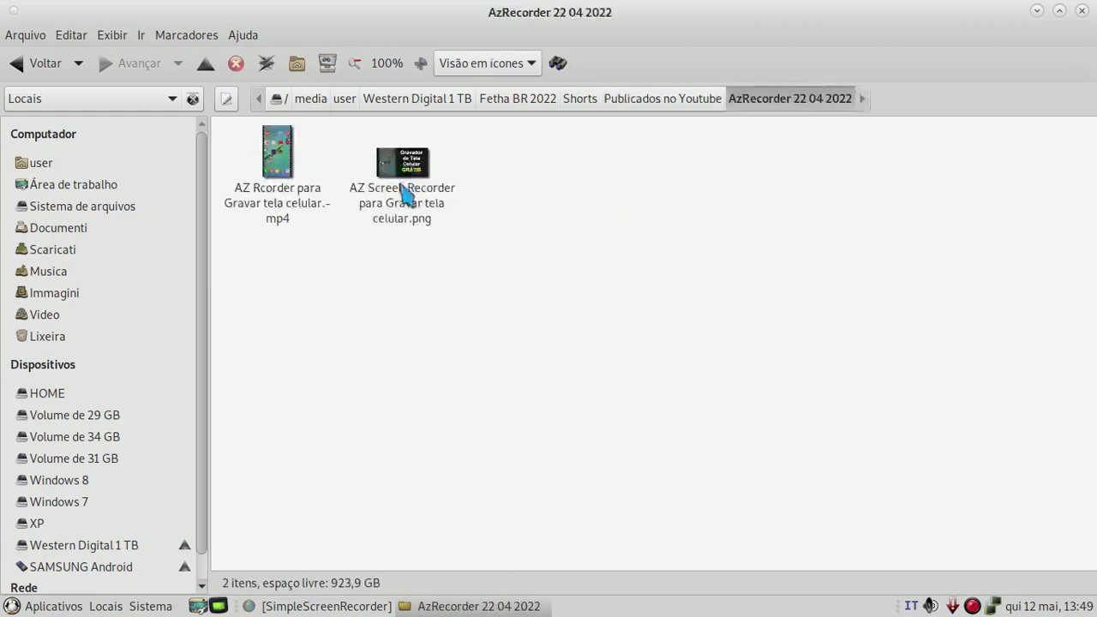
- Play the video AZ Rcorder para Gravar tela celular.mp4 with VLC and close the player
right_click(281, 155)
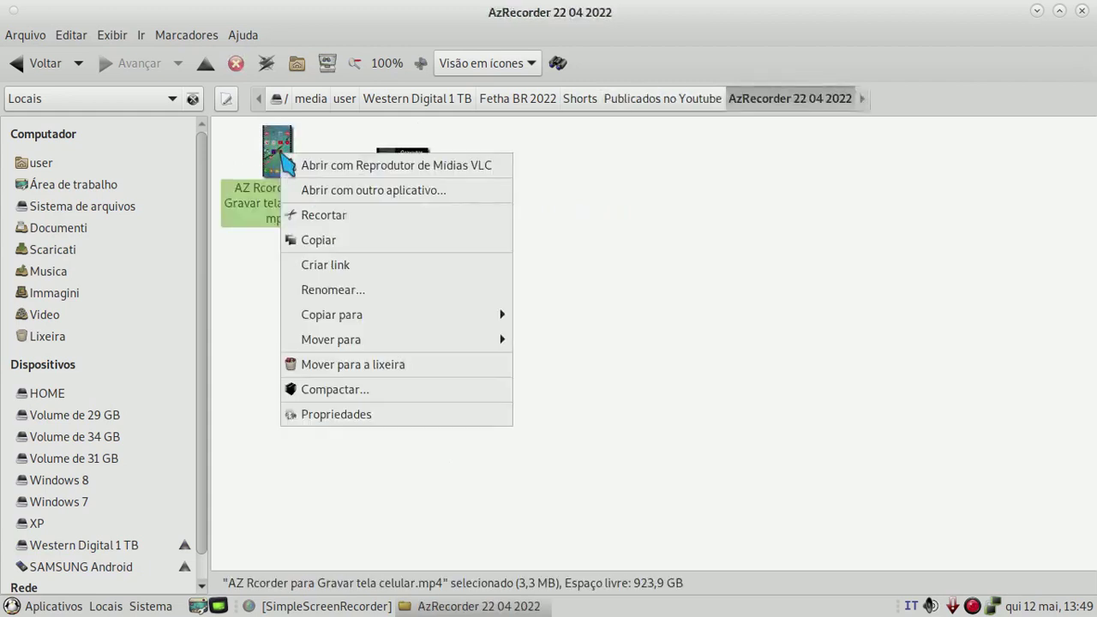
left_click(342, 165)
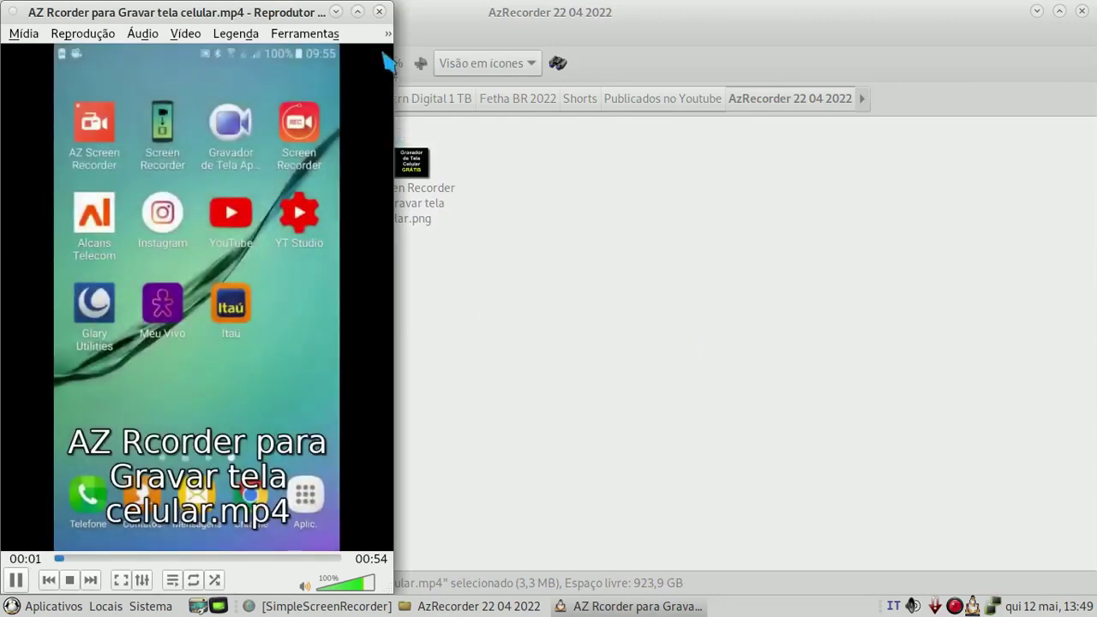
left_click(380, 12)
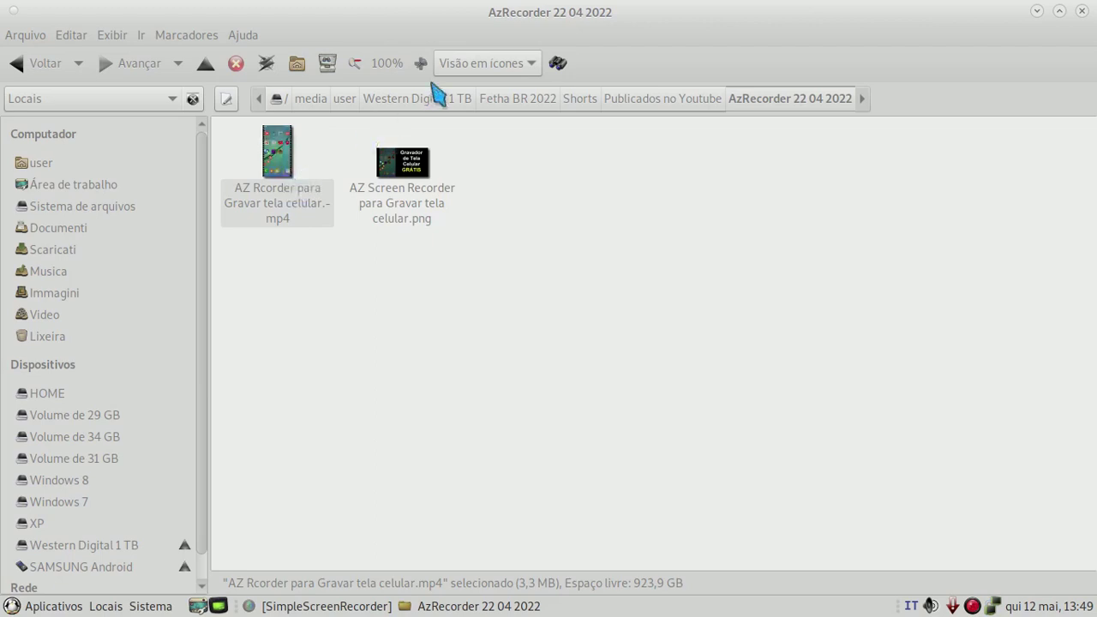
- Return to the Western Digital 1 TB drive and open the Programas Linux 2022 folder inside Dvd-9
left_click(390, 100)
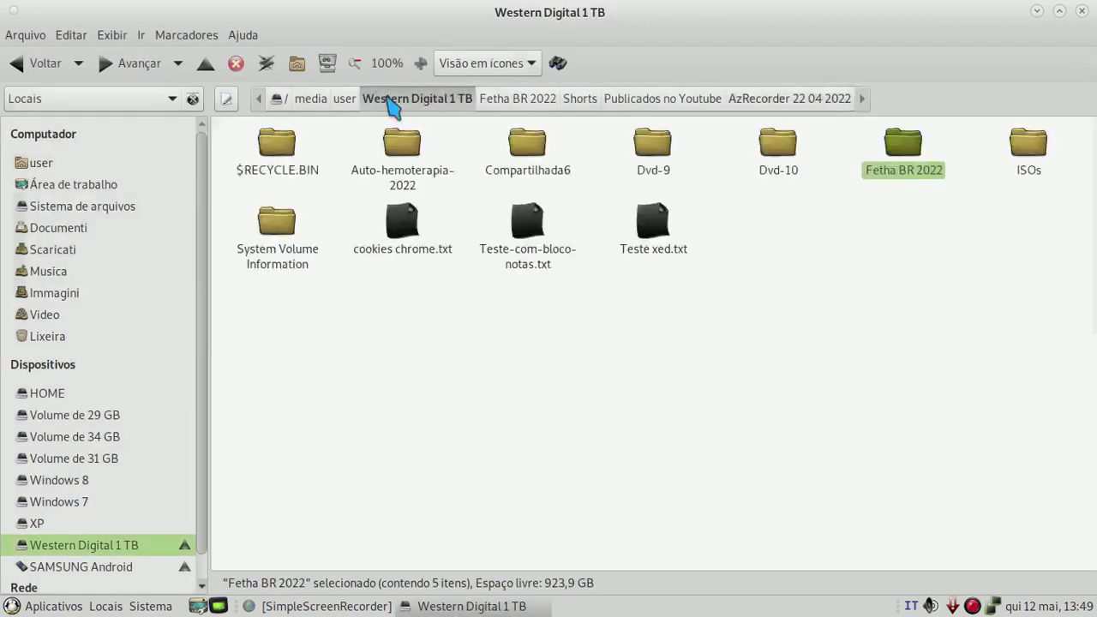
double_click(651, 154)
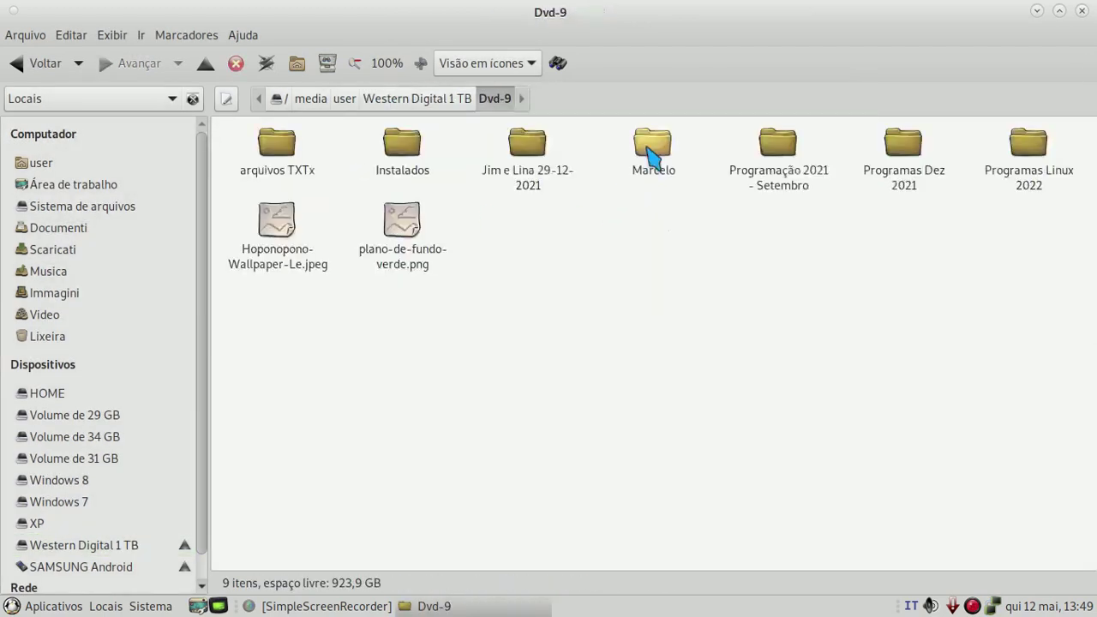
double_click(1036, 150)
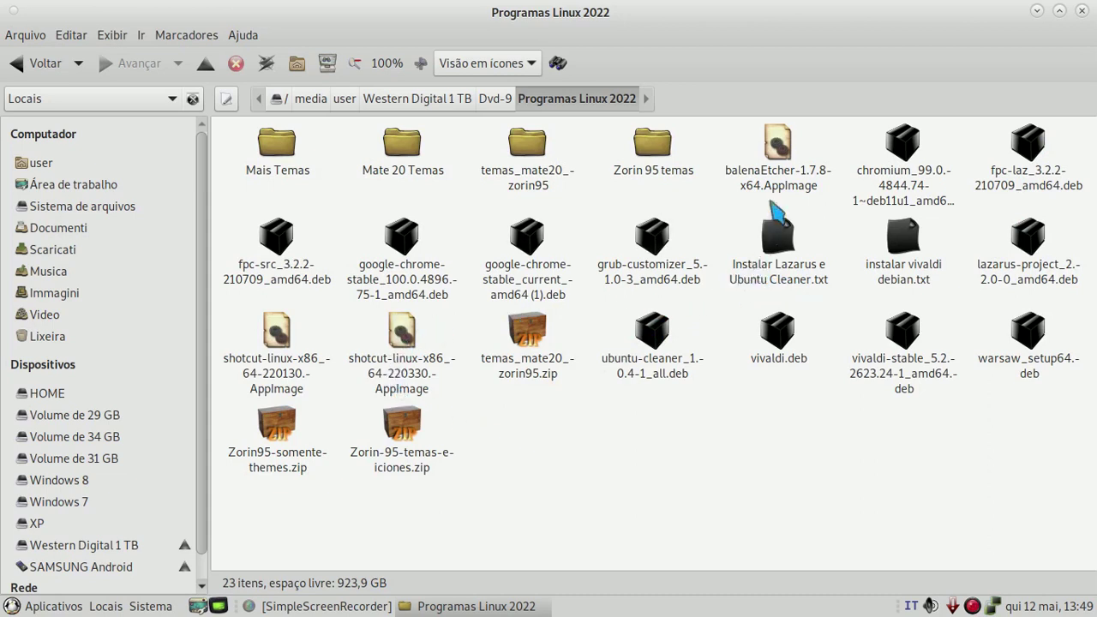
- Run balenaEtcher-1.7.8-x64.AppImage, and close both it and the file manager
right_click(780, 171)
left_click(810, 175)
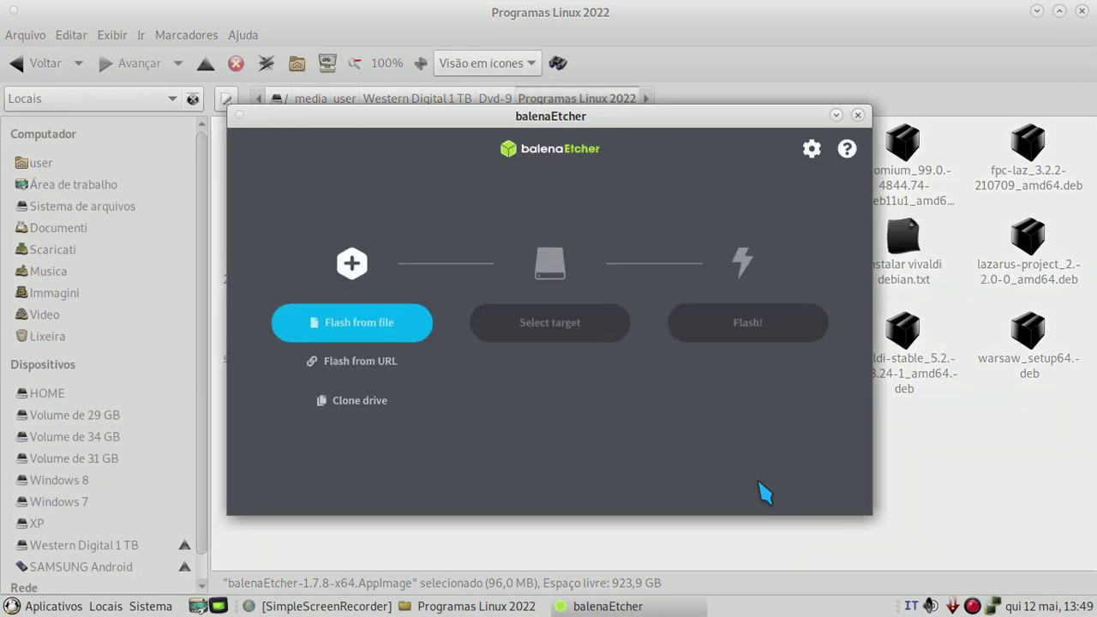
left_click(857, 115)
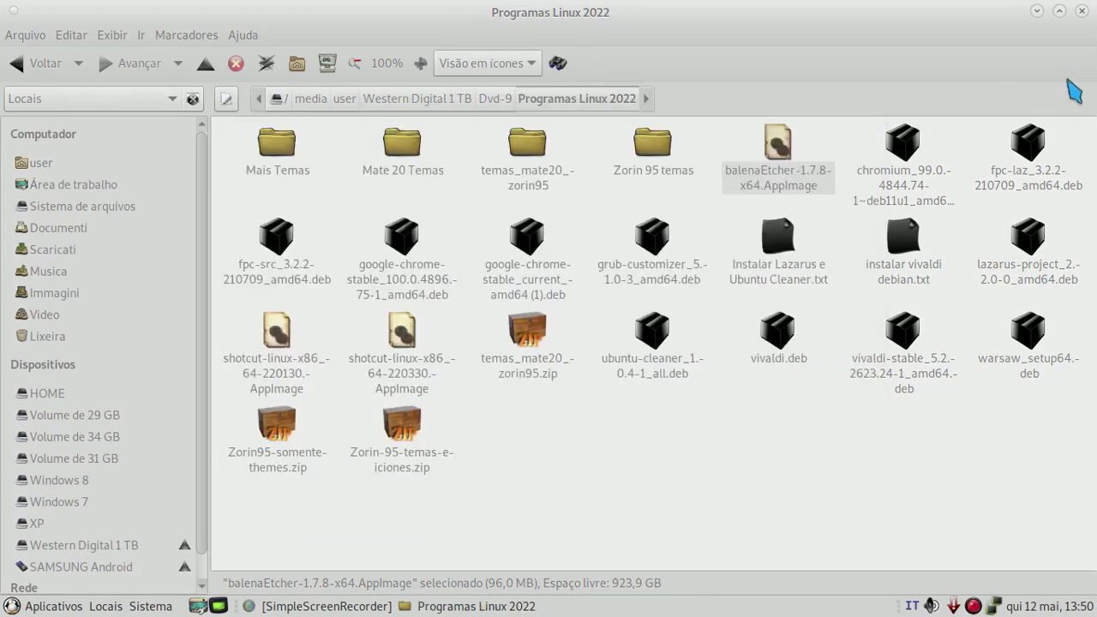
left_click(1082, 11)
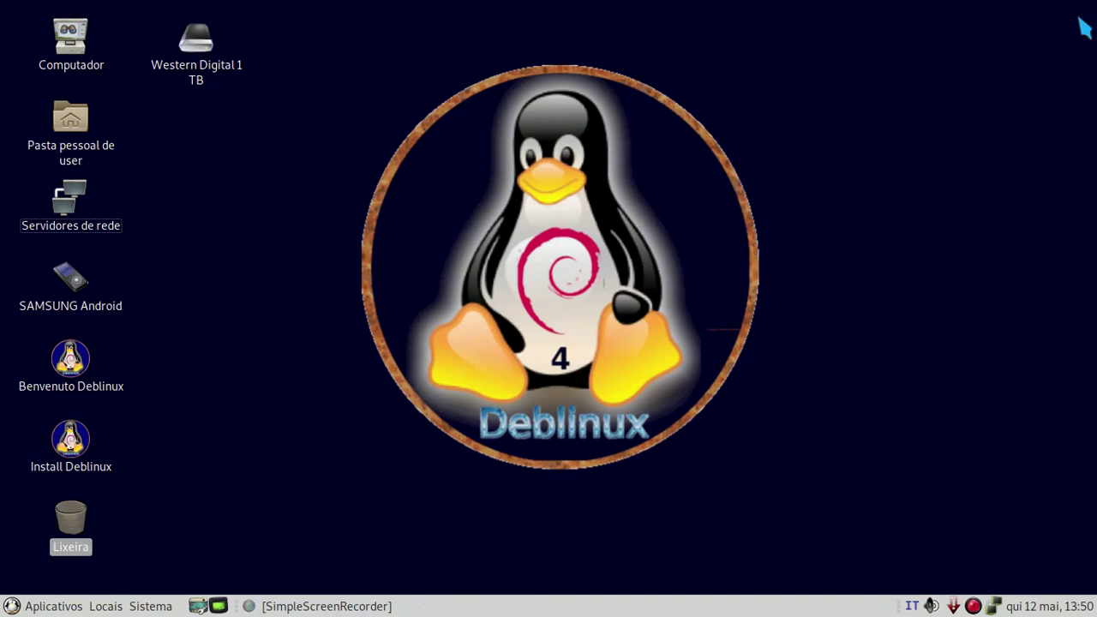
- Look through the Acessibilidade, Acessórios, Escritório and Ferramentas do sistema applications, and launch Programas
left_click(43, 602)
mouse_move(76, 435)
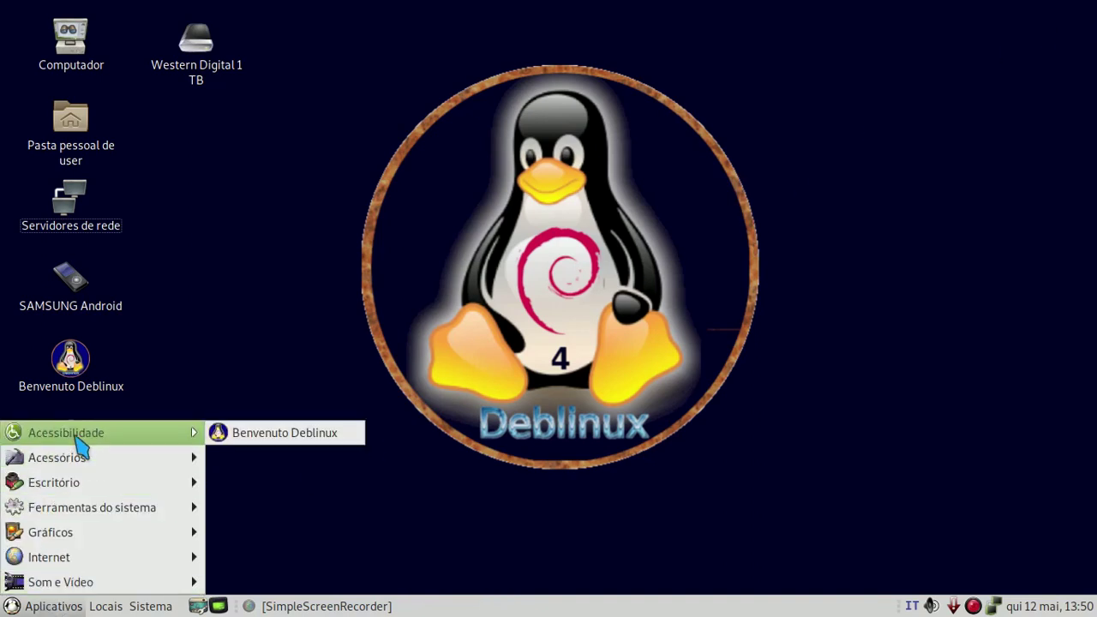
mouse_move(147, 454)
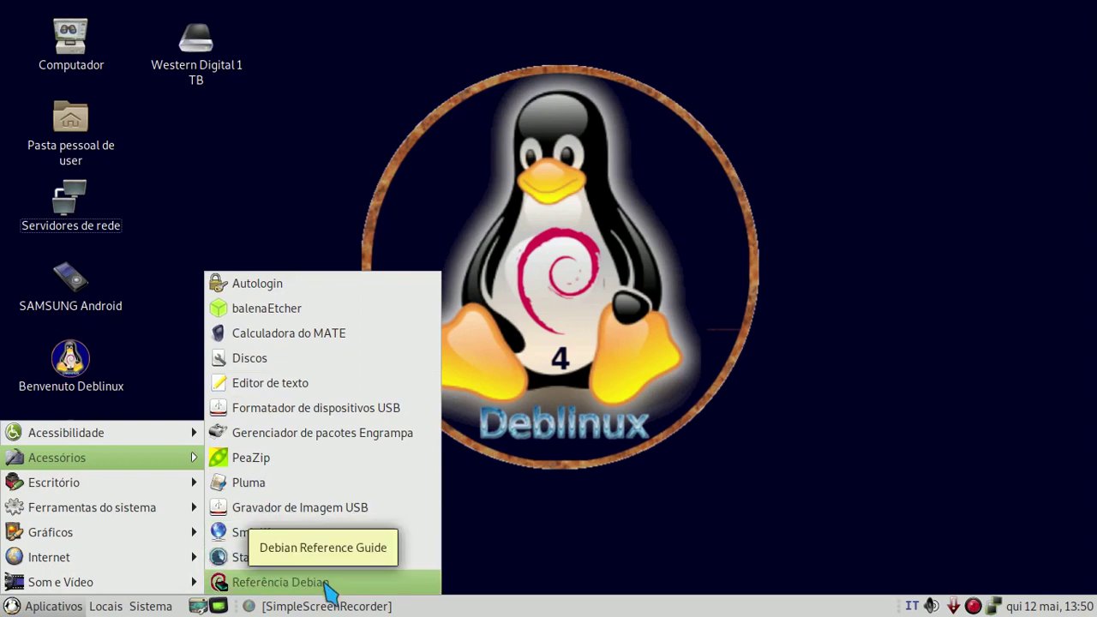
mouse_move(155, 485)
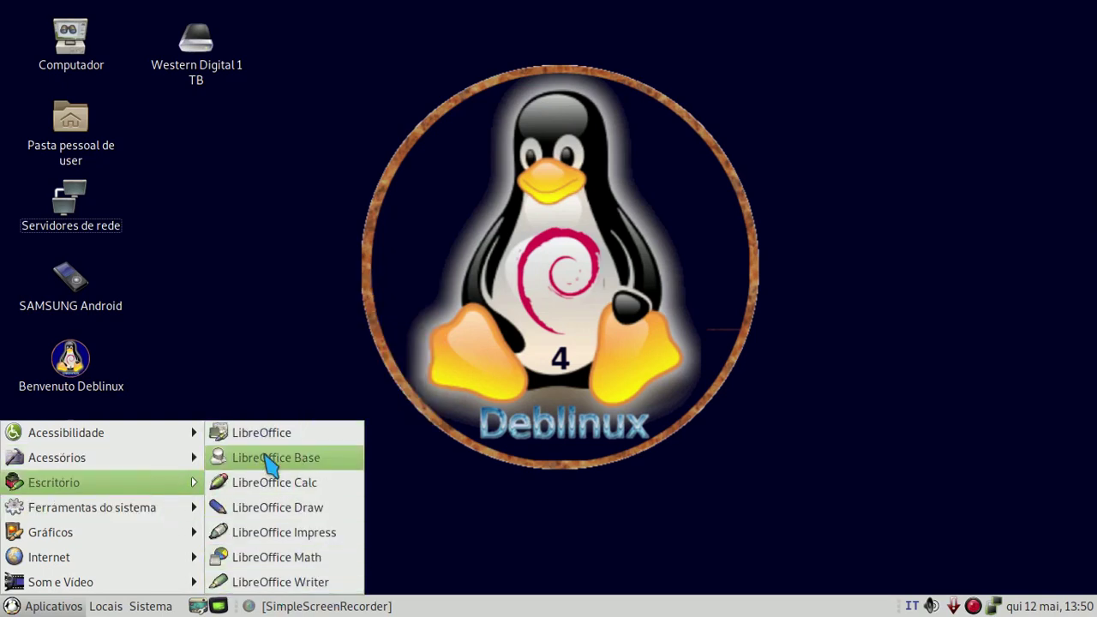
mouse_move(154, 512)
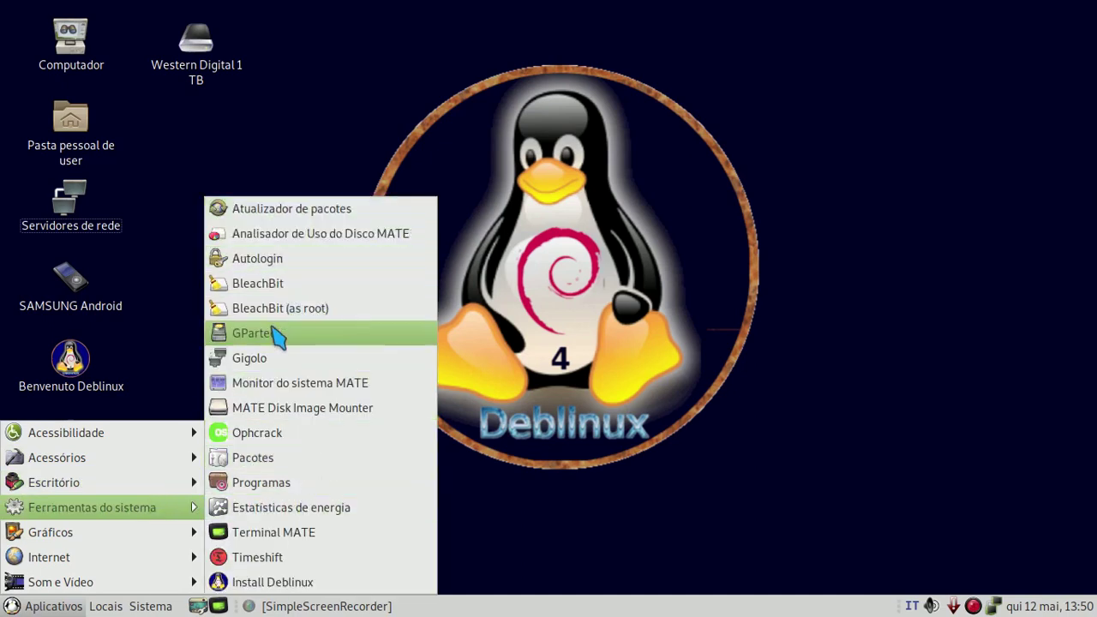
left_click(290, 485)
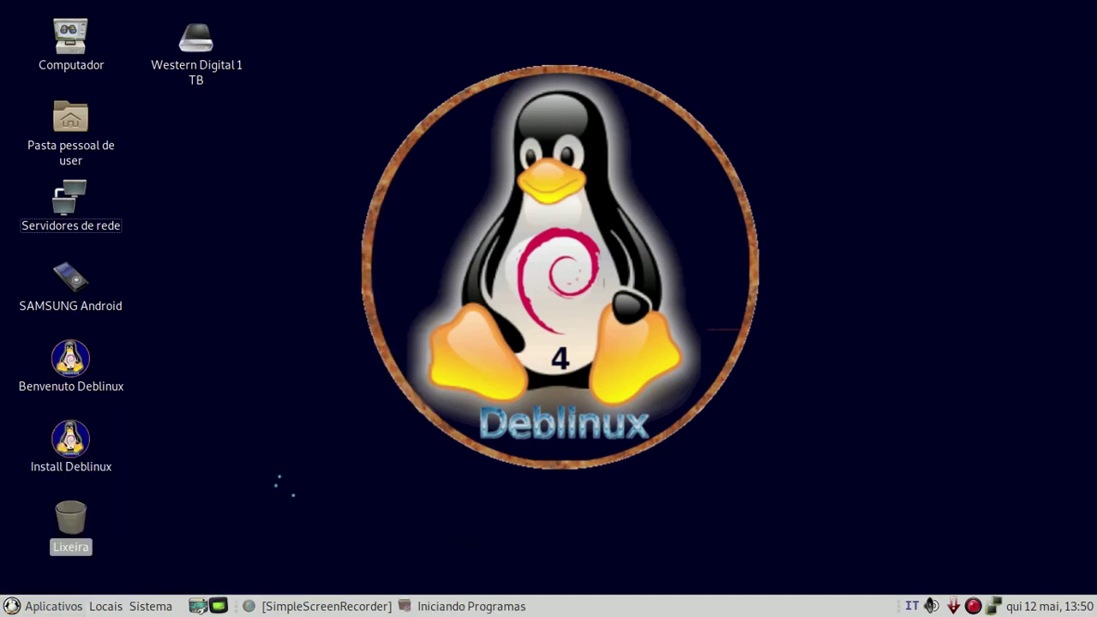
- Look through the Internet and Som e Vídeo applications, and continue past the welcome message of Programas
left_click(19, 606)
mouse_move(86, 550)
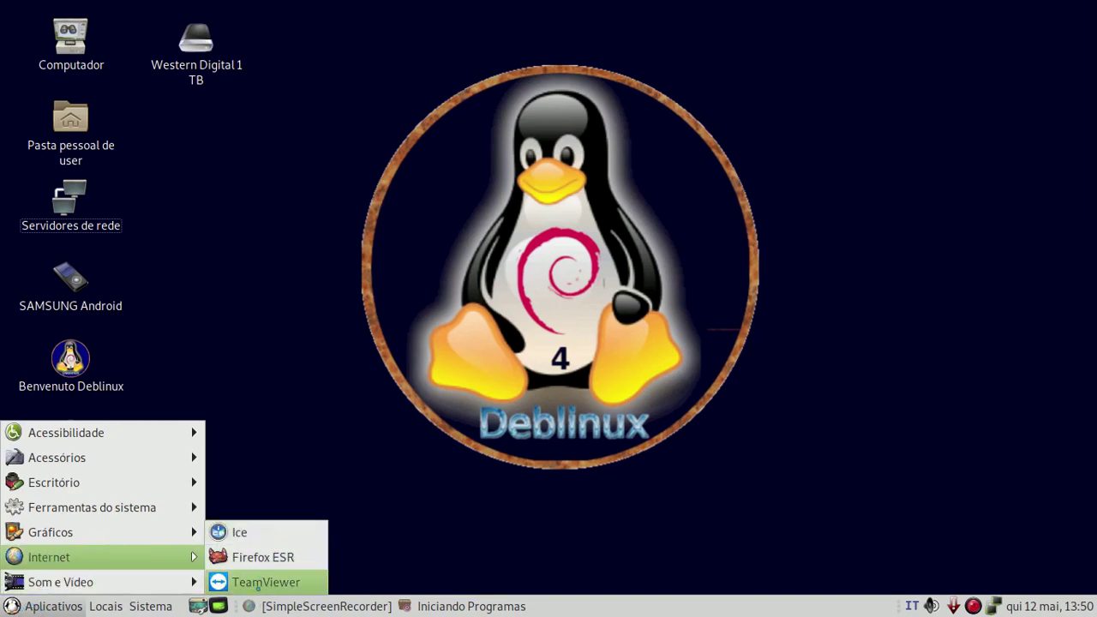
mouse_move(154, 586)
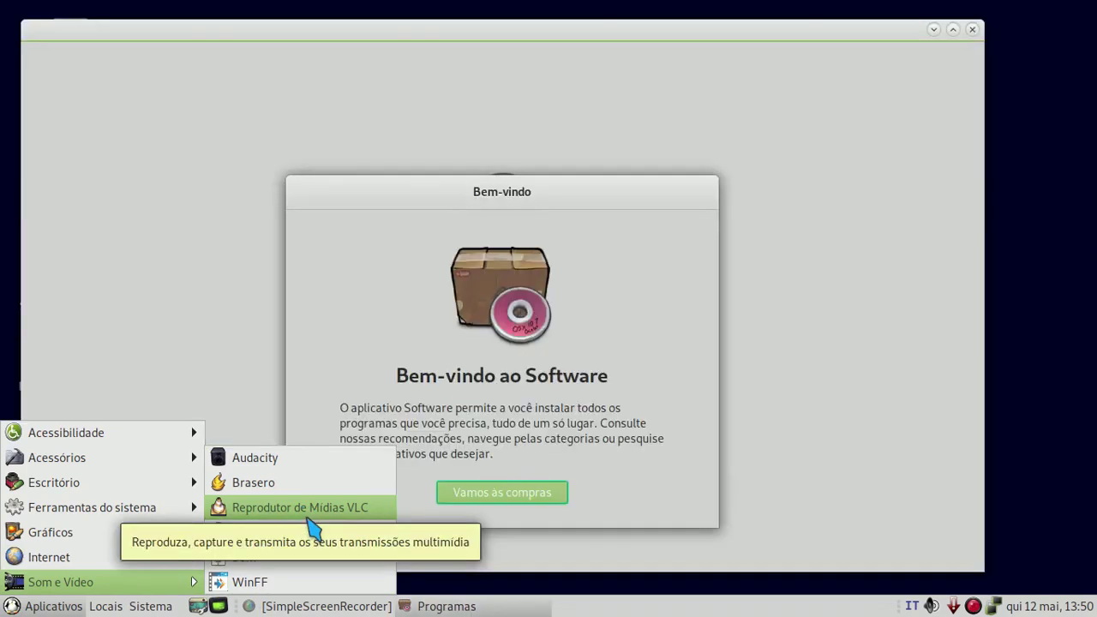
left_click(524, 504)
left_click(525, 501)
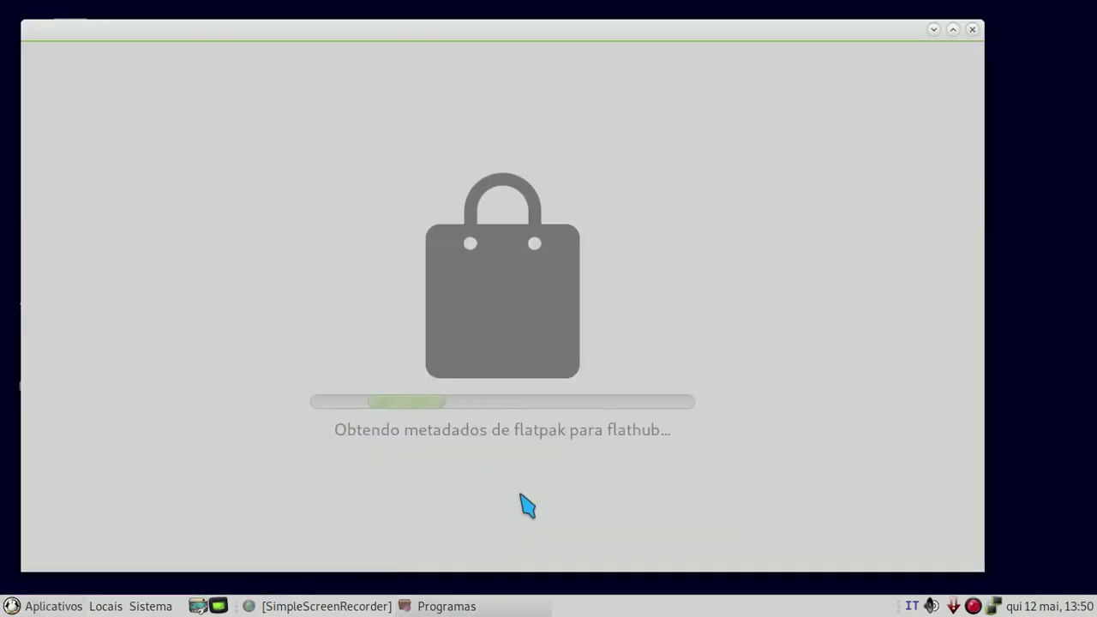
- Look through the applications under Gráficos and Acessórios while Programas loads
left_click(43, 607)
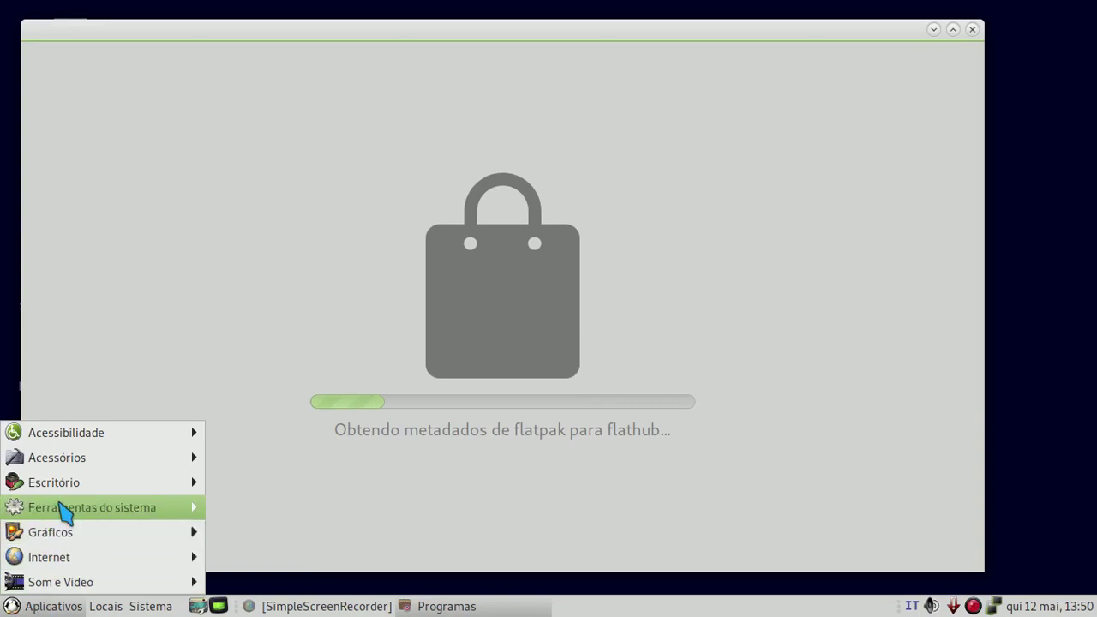
mouse_move(60, 507)
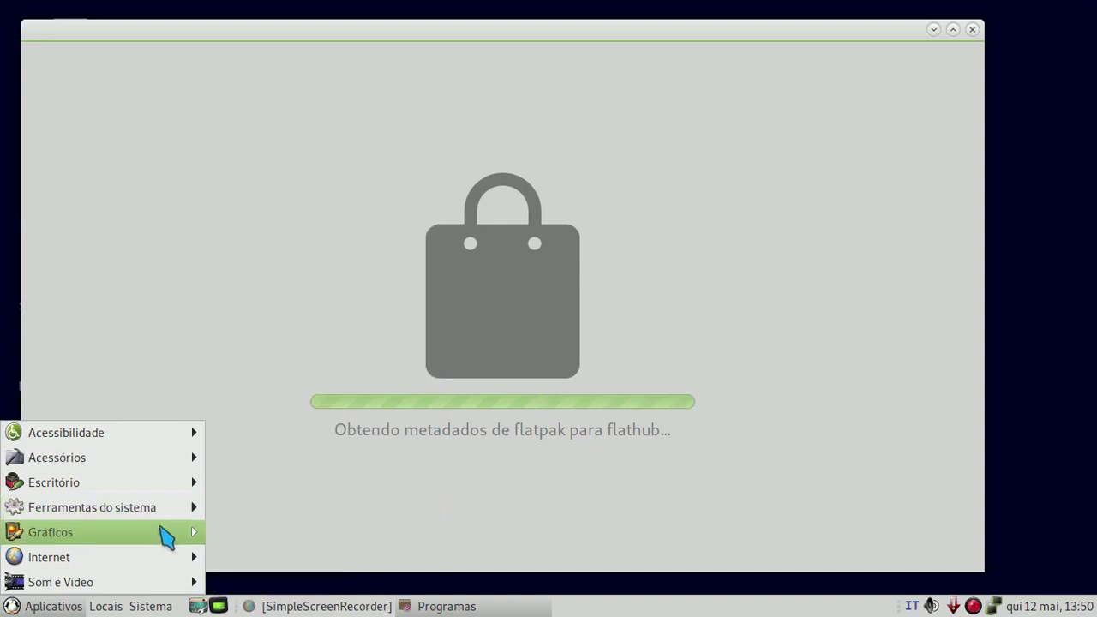
mouse_move(142, 532)
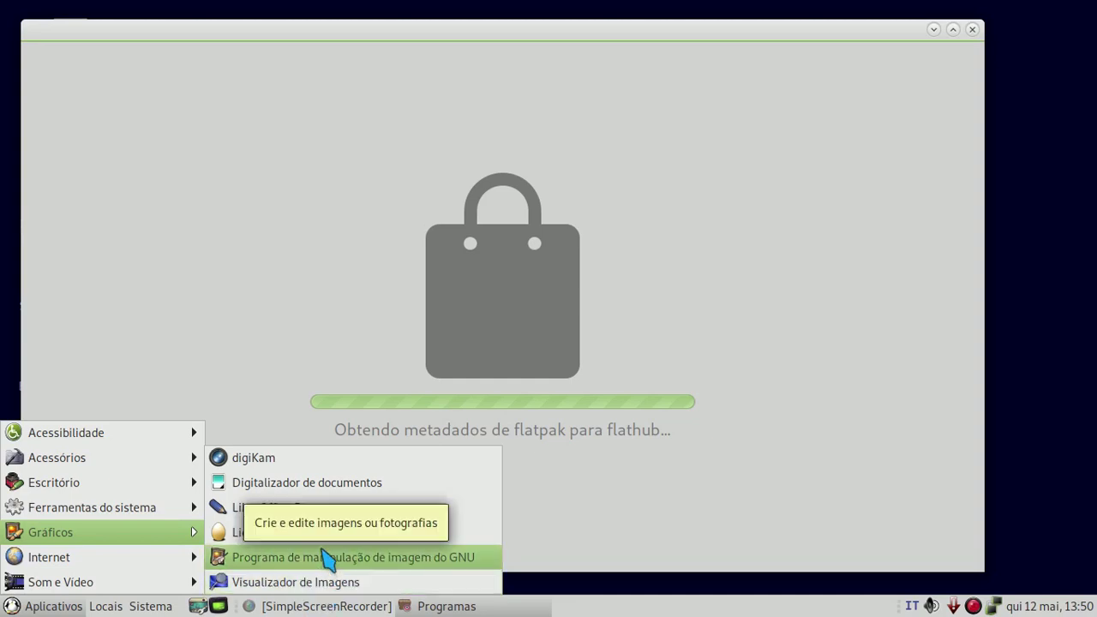
mouse_move(147, 558)
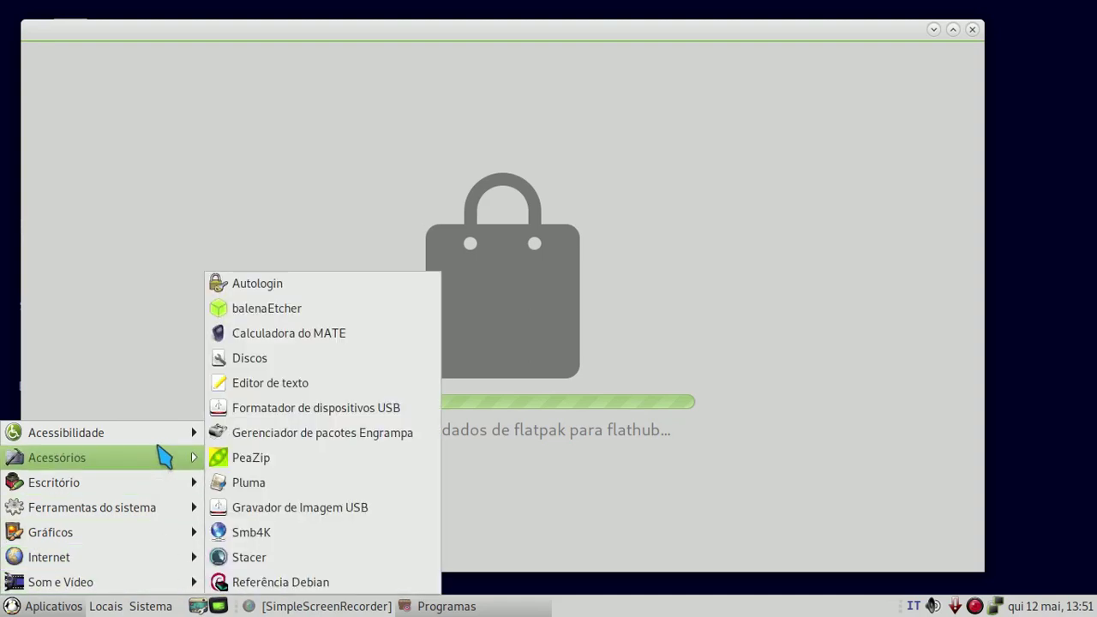
left_click(807, 293)
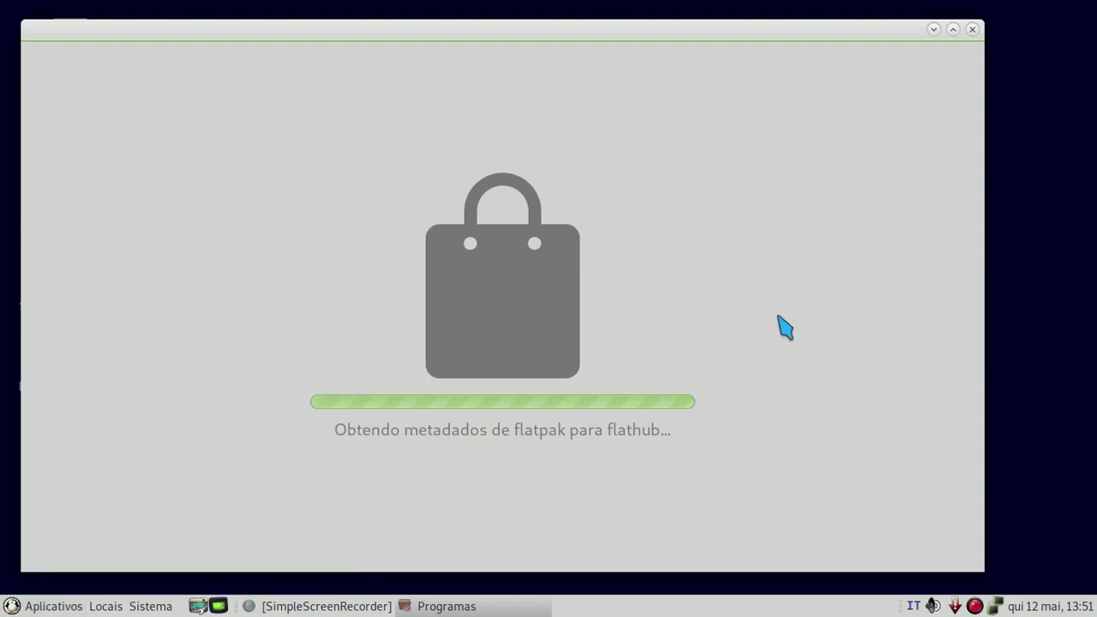
- Put the Programas window away and open Install Deblinux from the desktop
left_click_drag(722, 34, 797, 35)
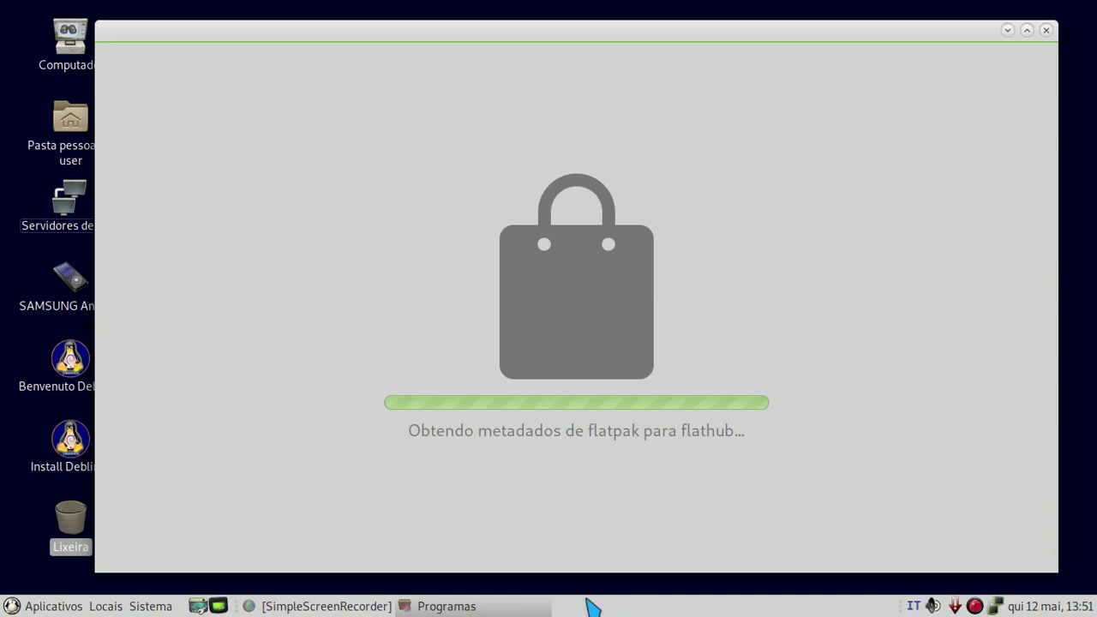
left_click(1007, 30)
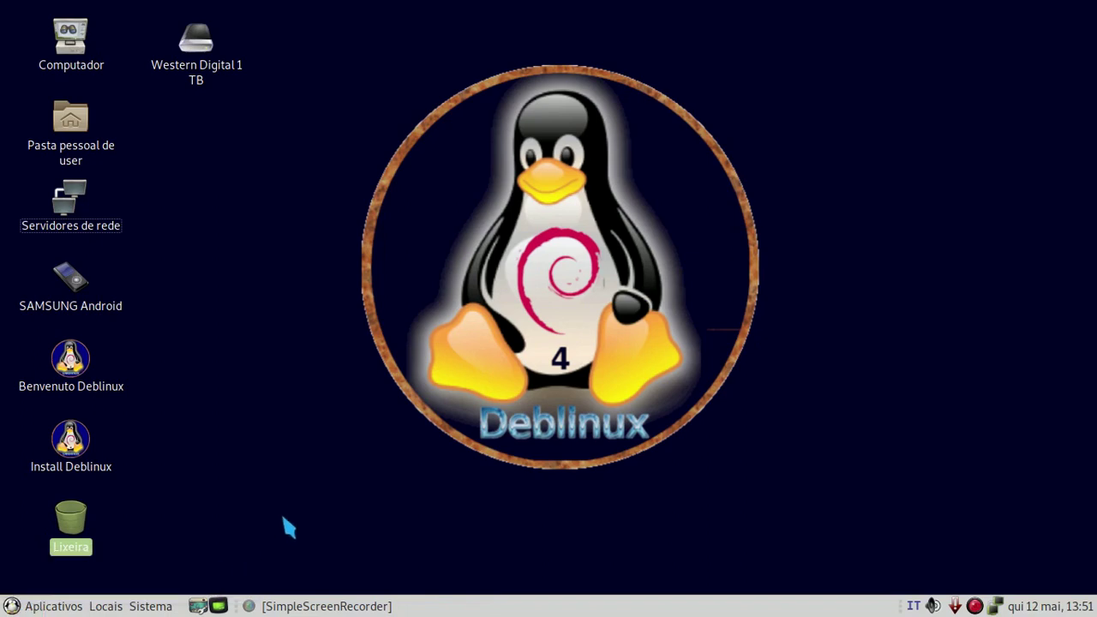
right_click(70, 440)
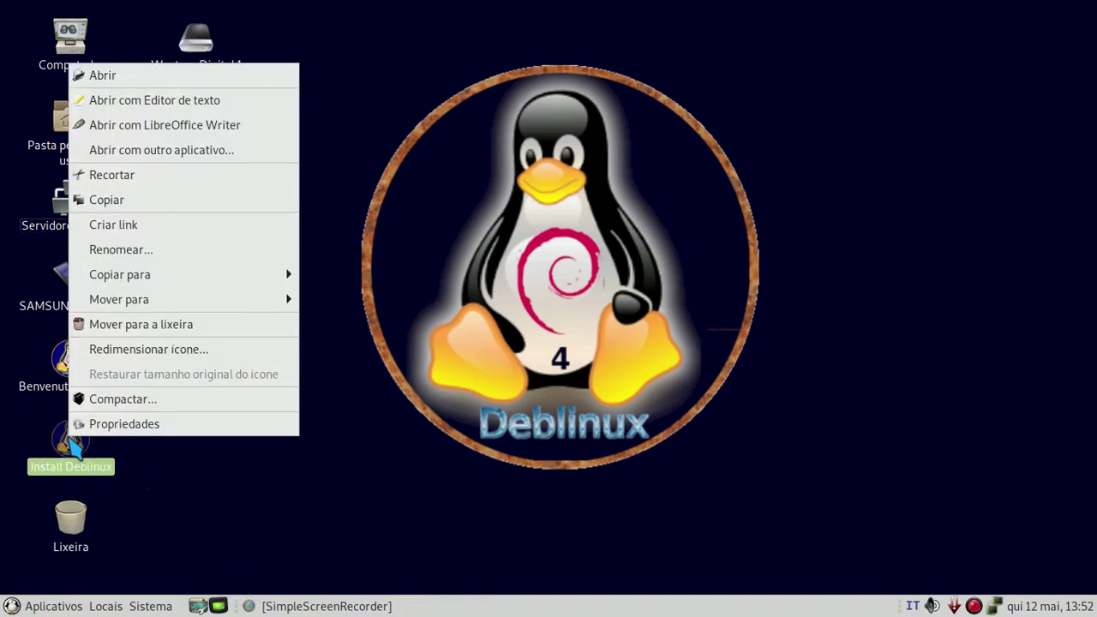
left_click(199, 79)
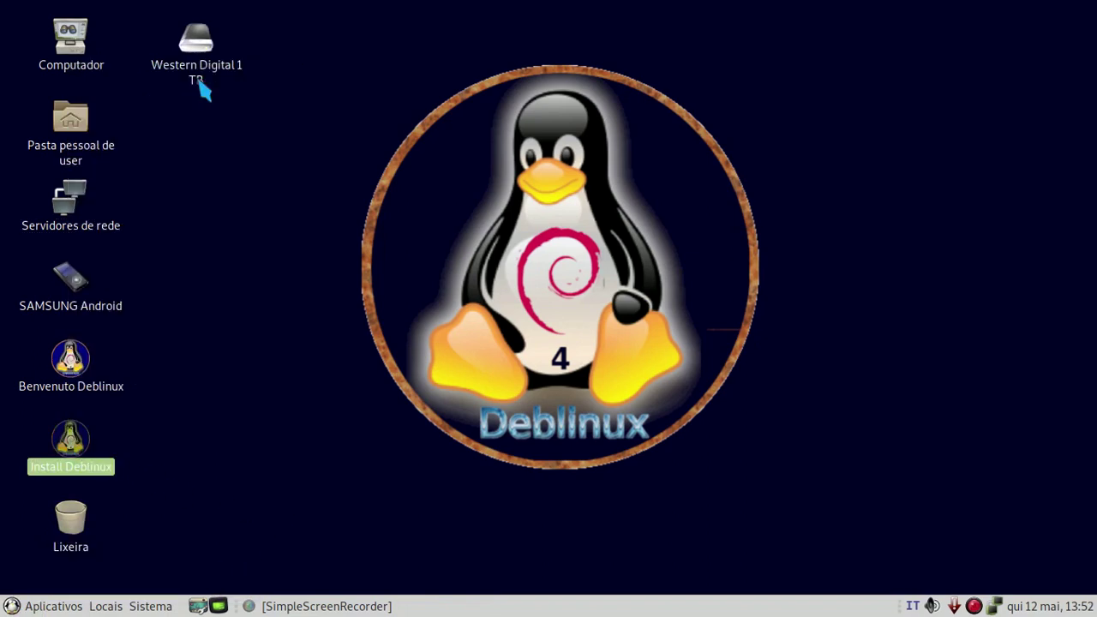
- Launch Programas from the Ferramentas do sistema applications again and maximize its window
left_click(26, 607)
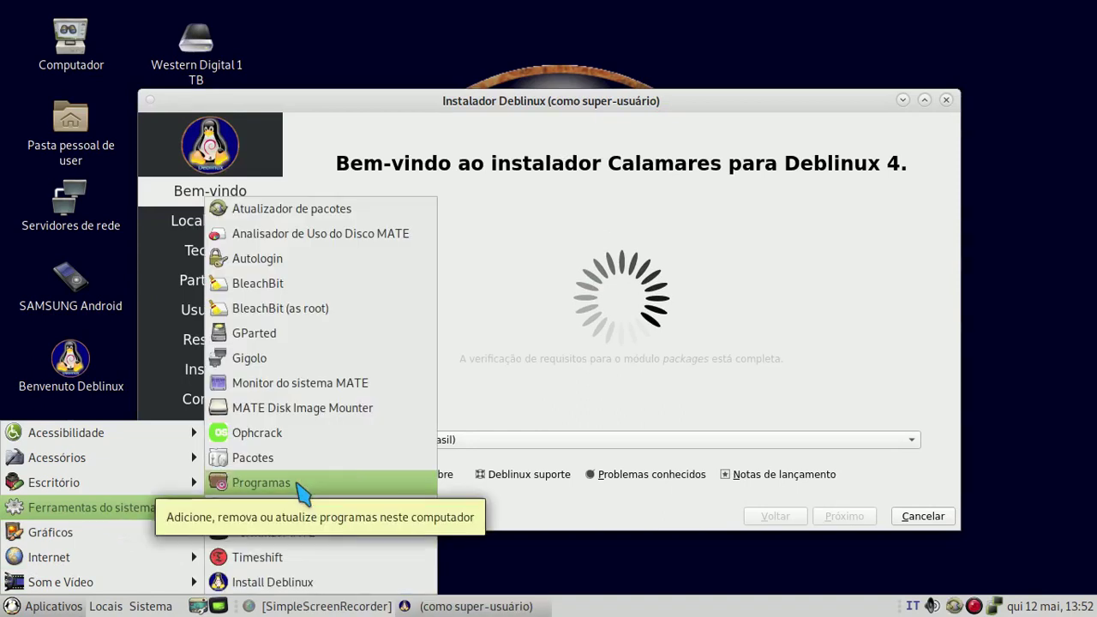
left_click(299, 485)
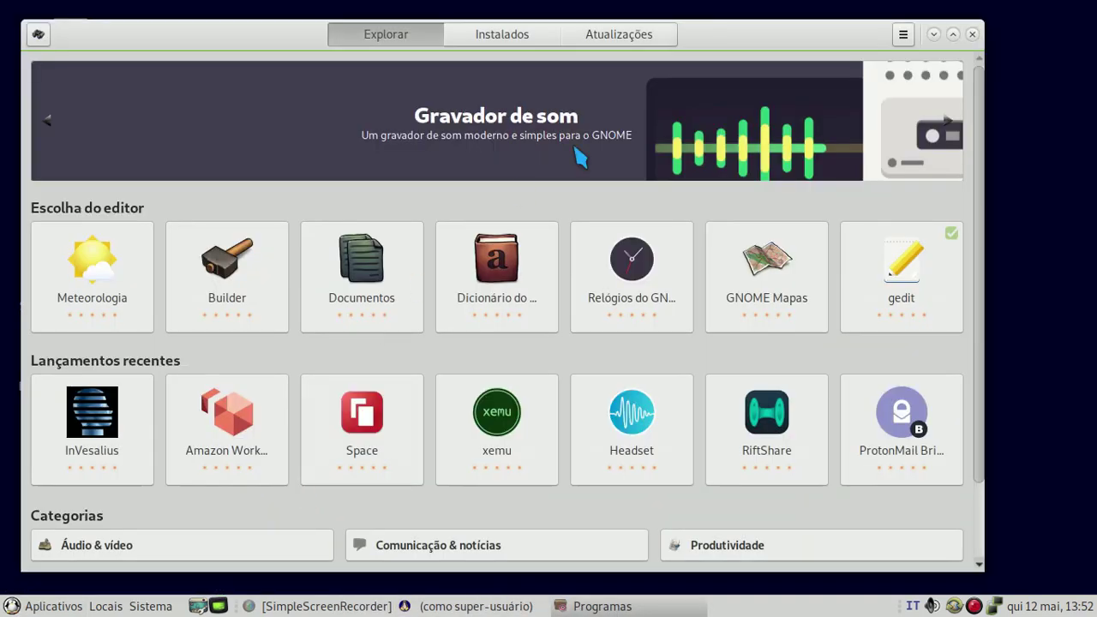
left_click(954, 33)
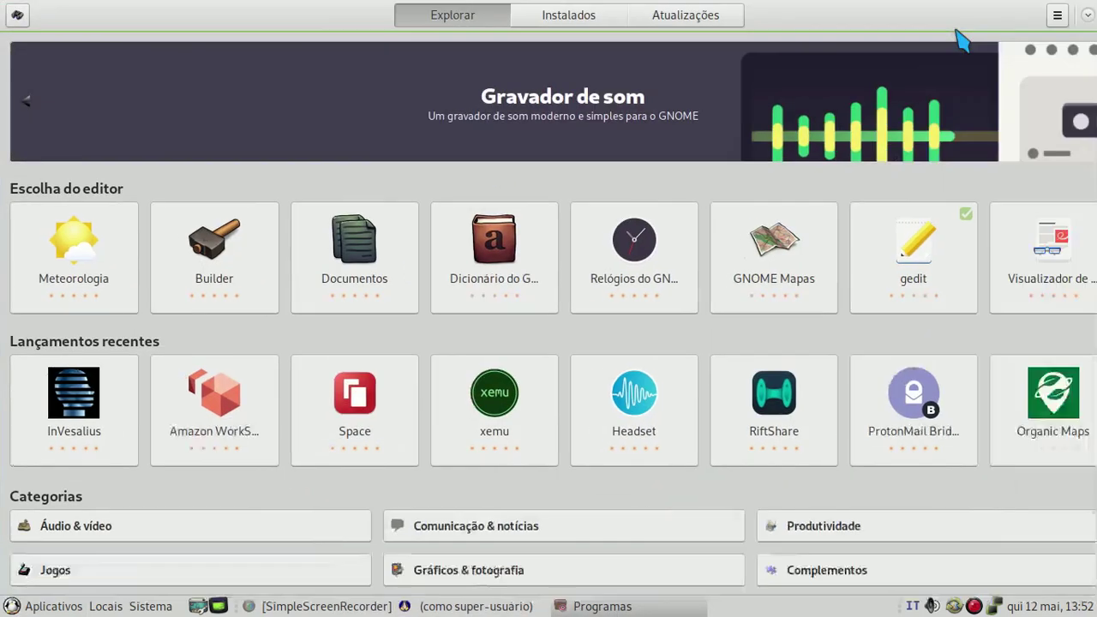
- Look through the Explorar page of the store, check Instalados, and return to the Explorar categories
scroll(823, 362, "down", 1)
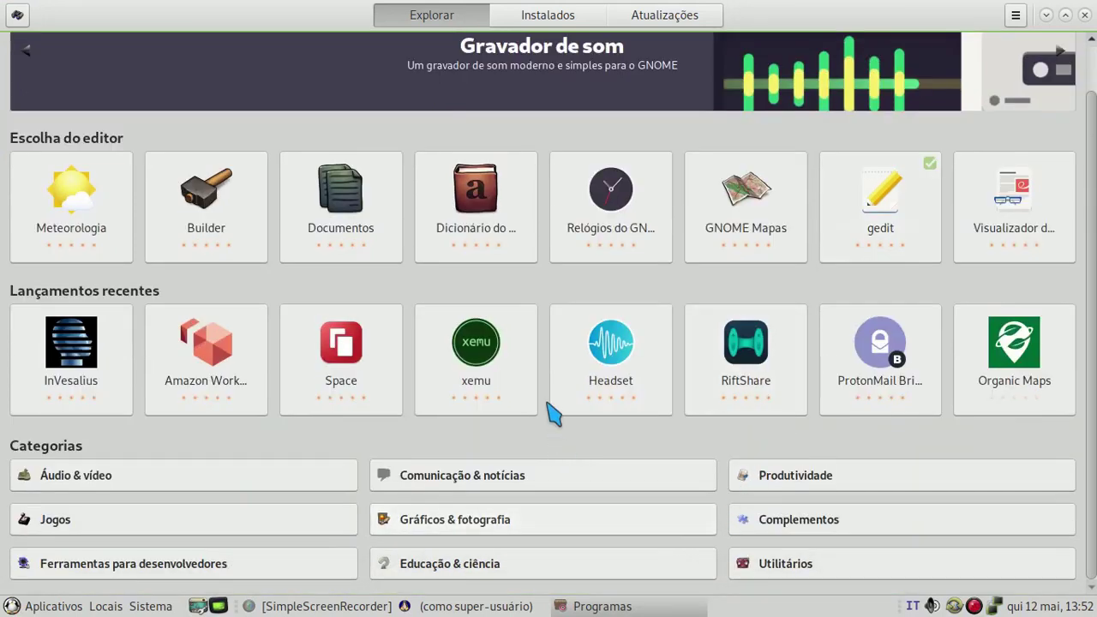
scroll(563, 365, "up", 1)
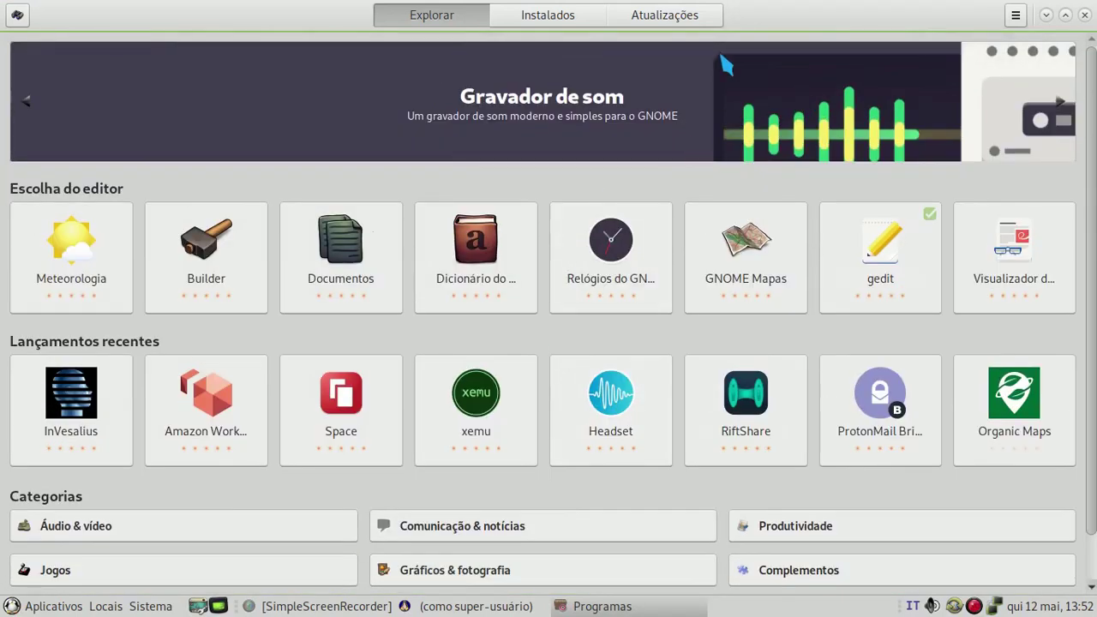
left_click(534, 26)
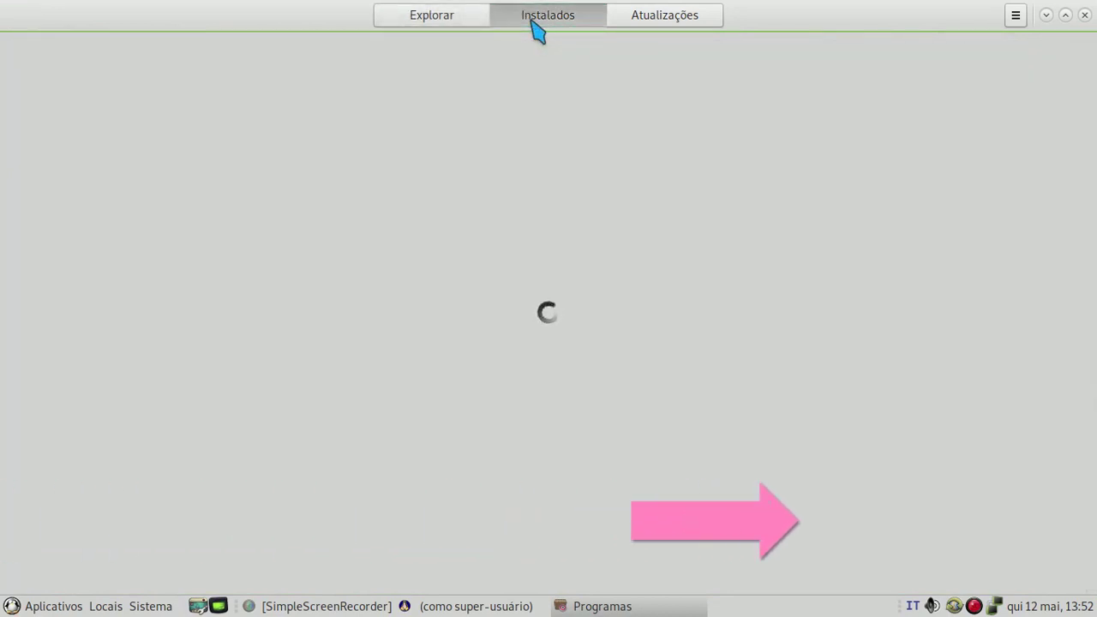
left_click(459, 19)
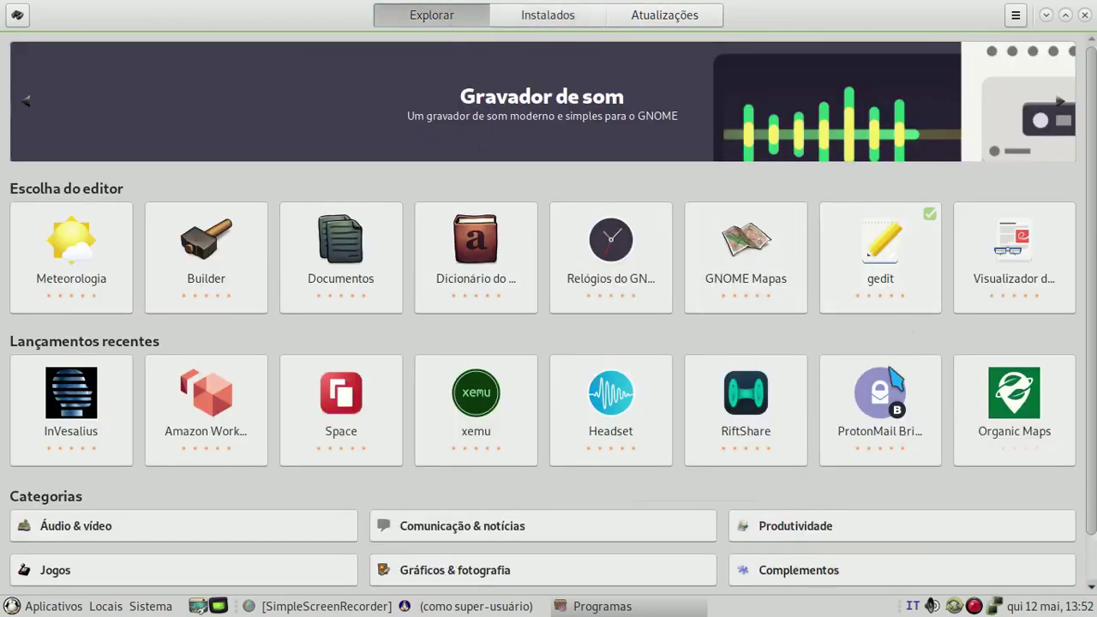
scroll(891, 373, "down", 1)
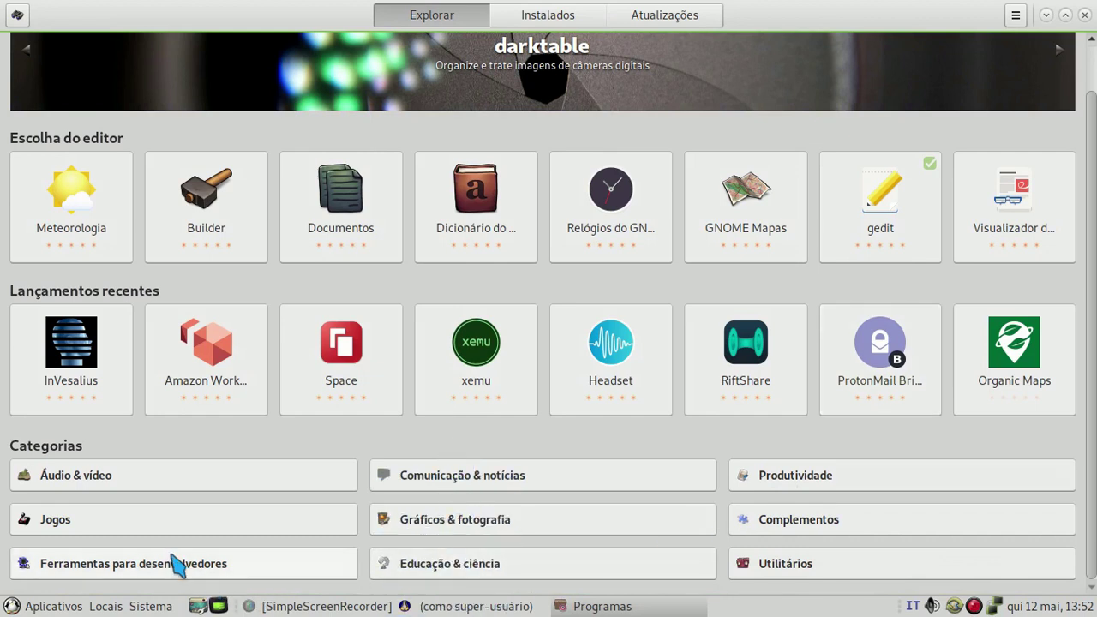
- Open the Comunicação & notícias category and show only Navegadores web
left_click(512, 480)
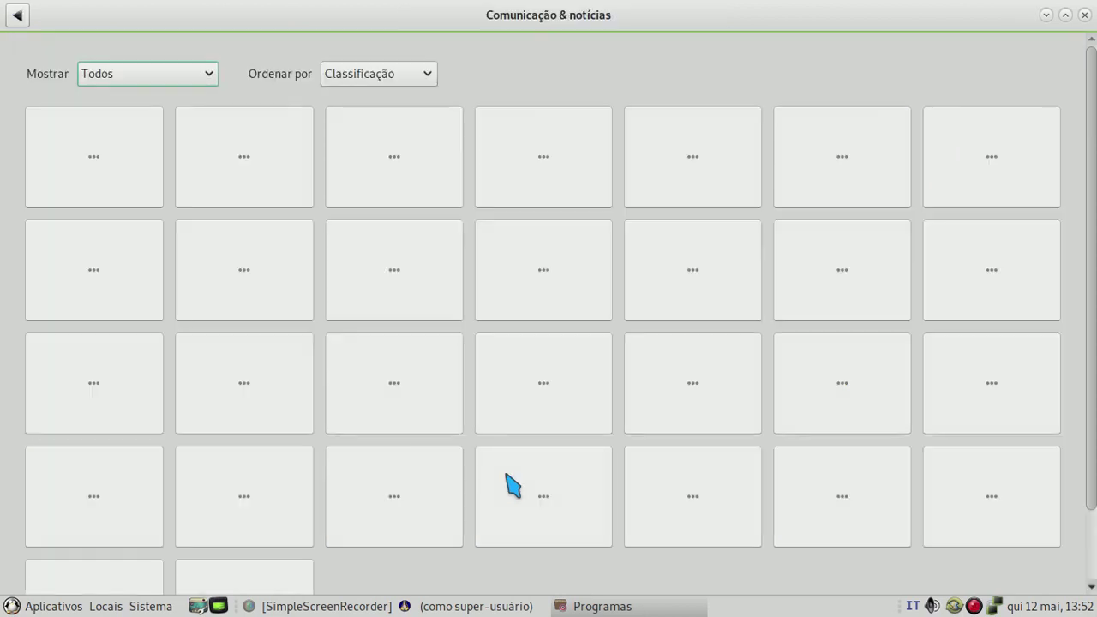
left_click(212, 76)
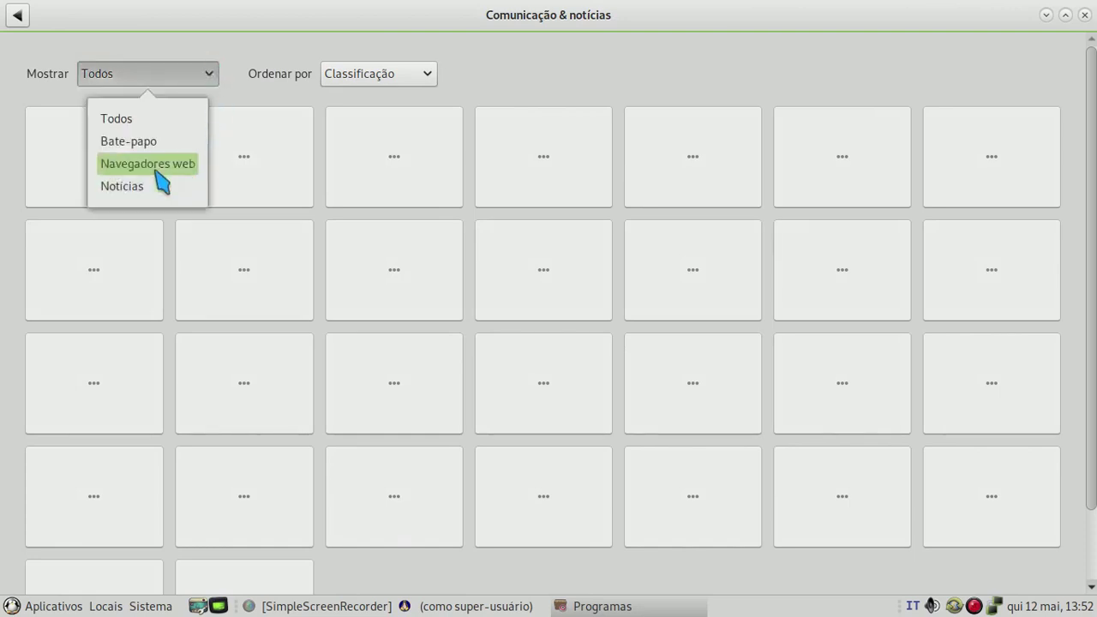
left_click(148, 164)
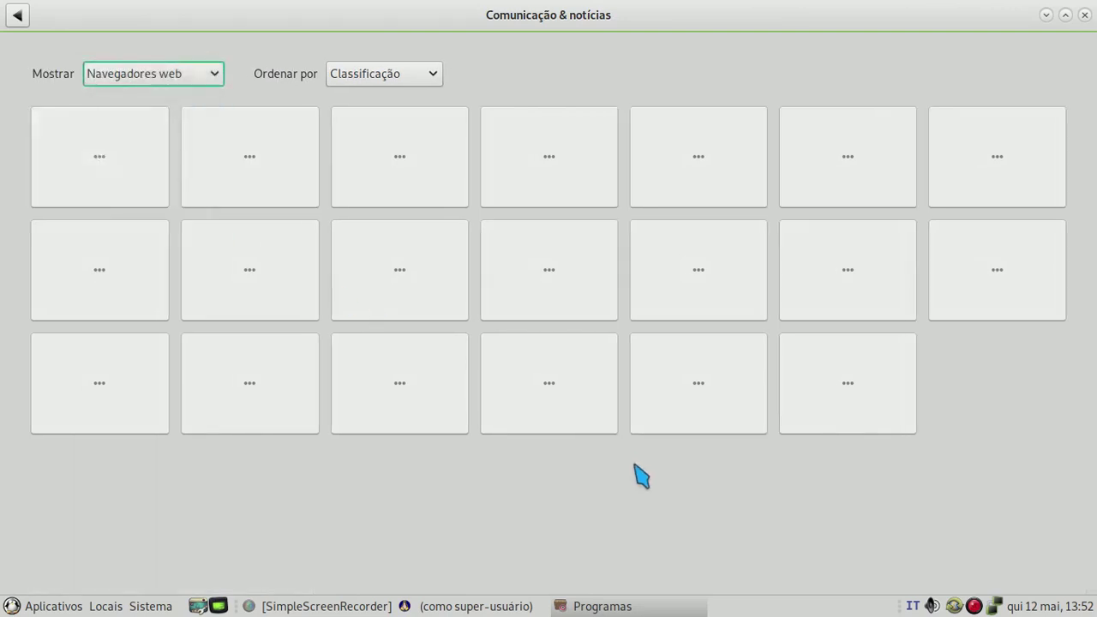
- Restore and minimize the Programas window, and dismiss the software update notification
left_click(1065, 15)
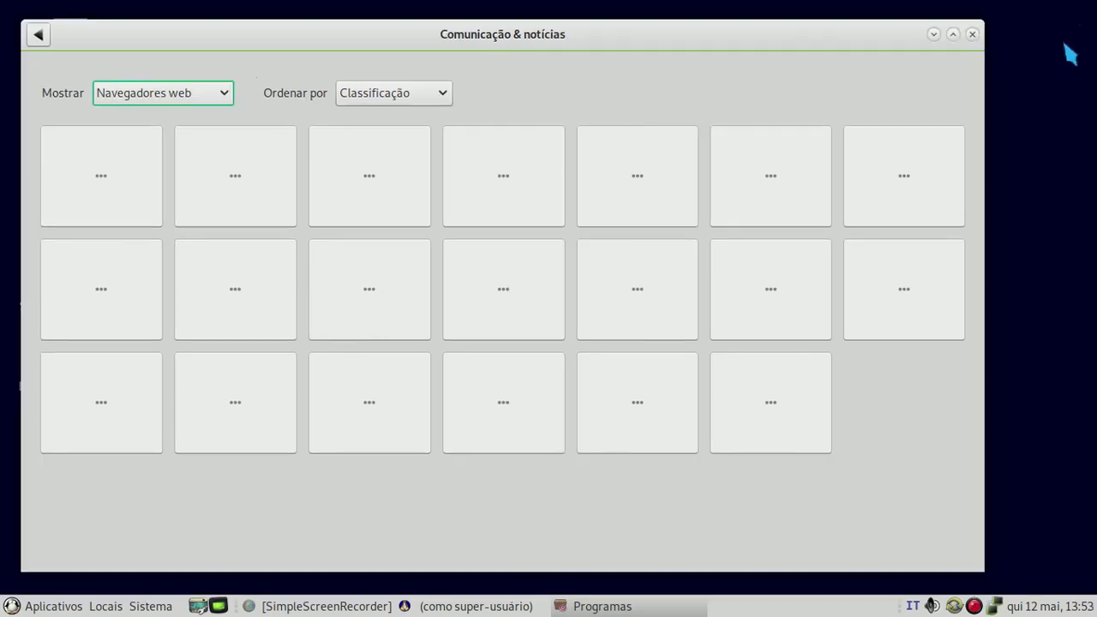
left_click(934, 35)
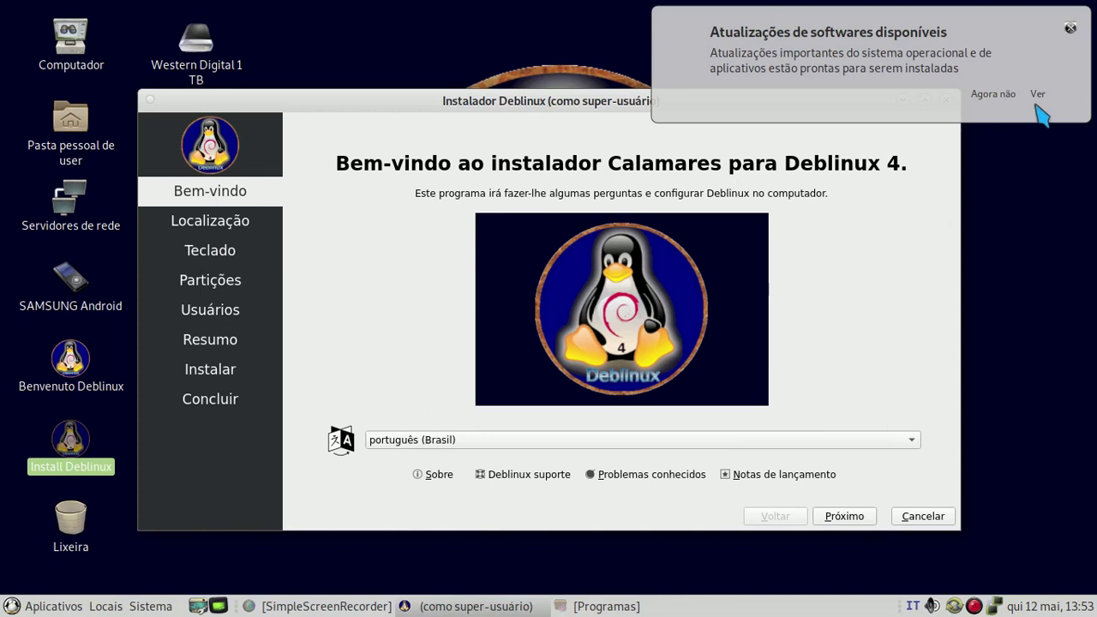
left_click(1070, 27)
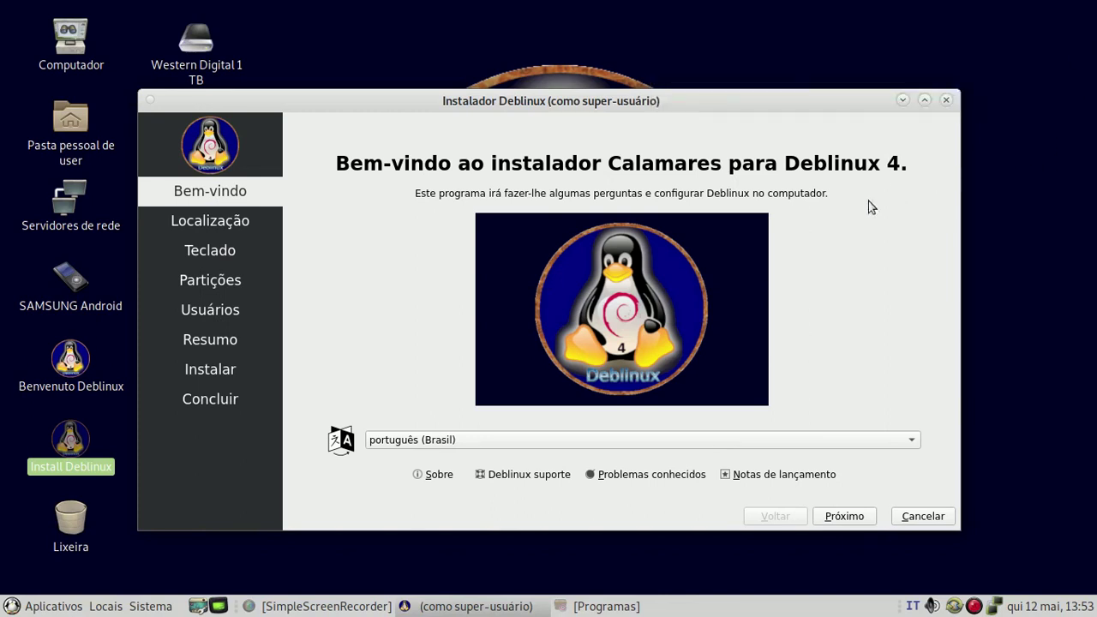
- Set the Deblinux installer's location to Sao Paulo and accept the Portuguese (Brazil) keyboard with the Padrão variant
left_click(844, 517)
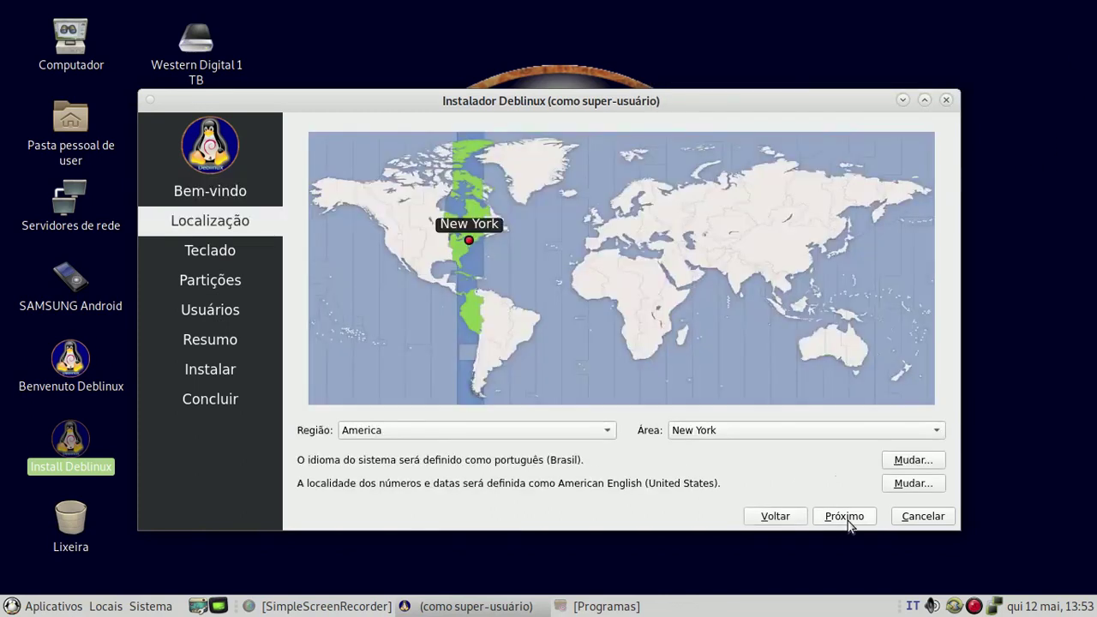
left_click(510, 351)
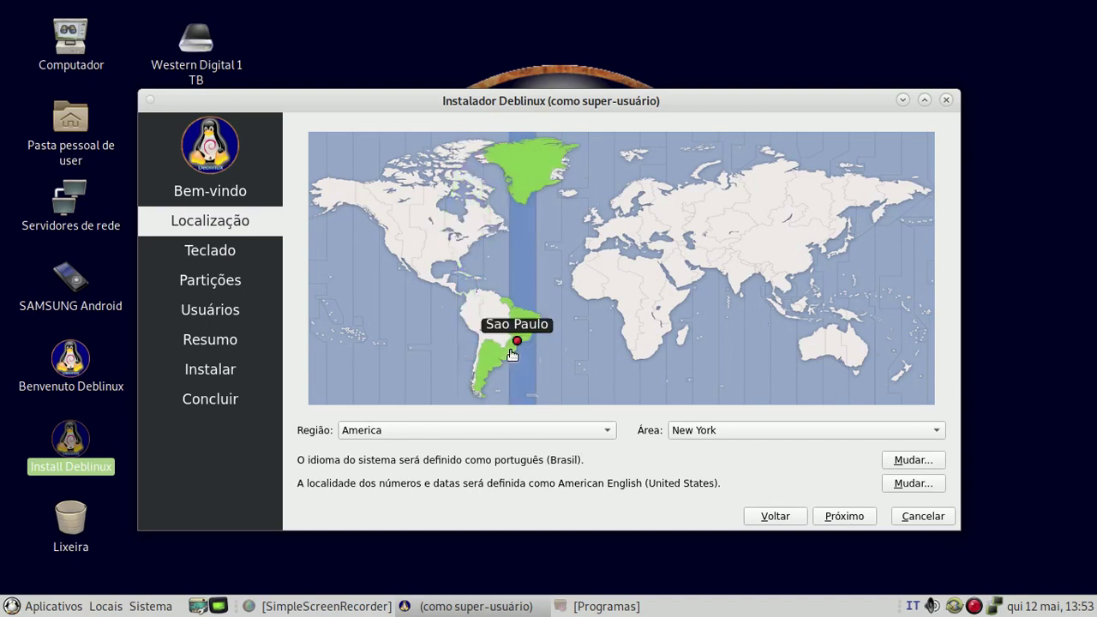
left_click(845, 516)
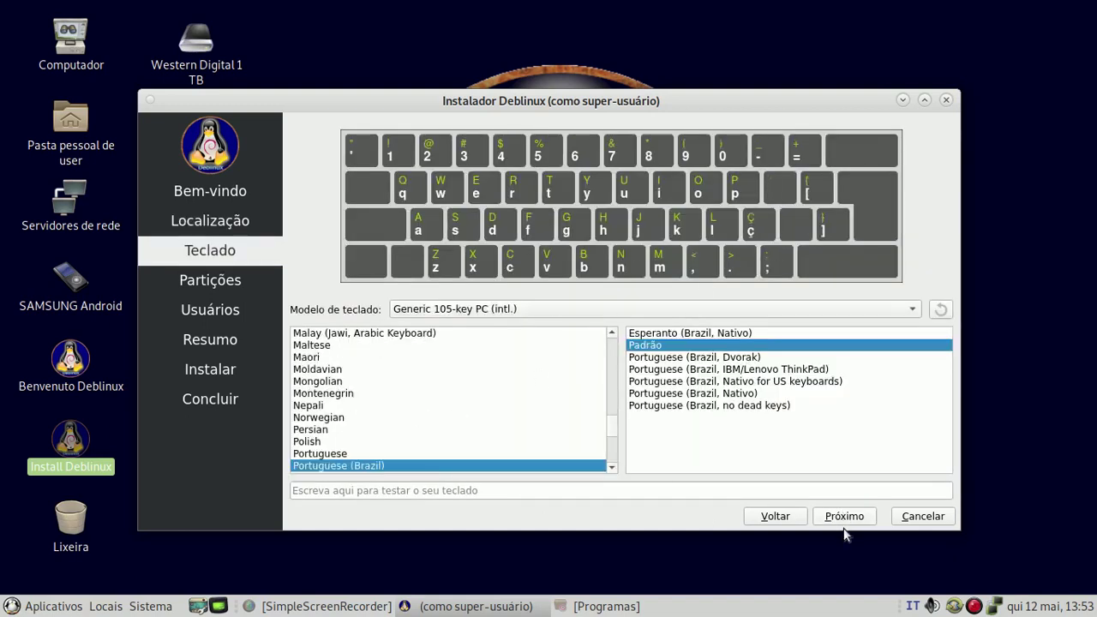
left_click(843, 518)
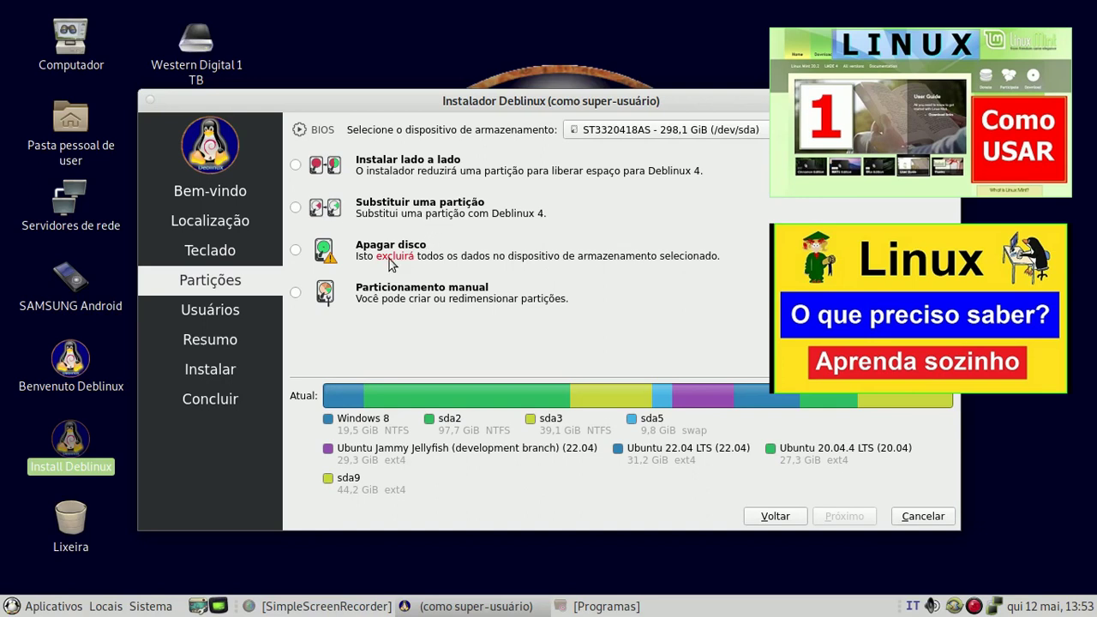
- Choose Particionamento manual and go through the partitions of the ST3320418AS disk as far as /dev/sda6
left_click(296, 293)
left_click(843, 516)
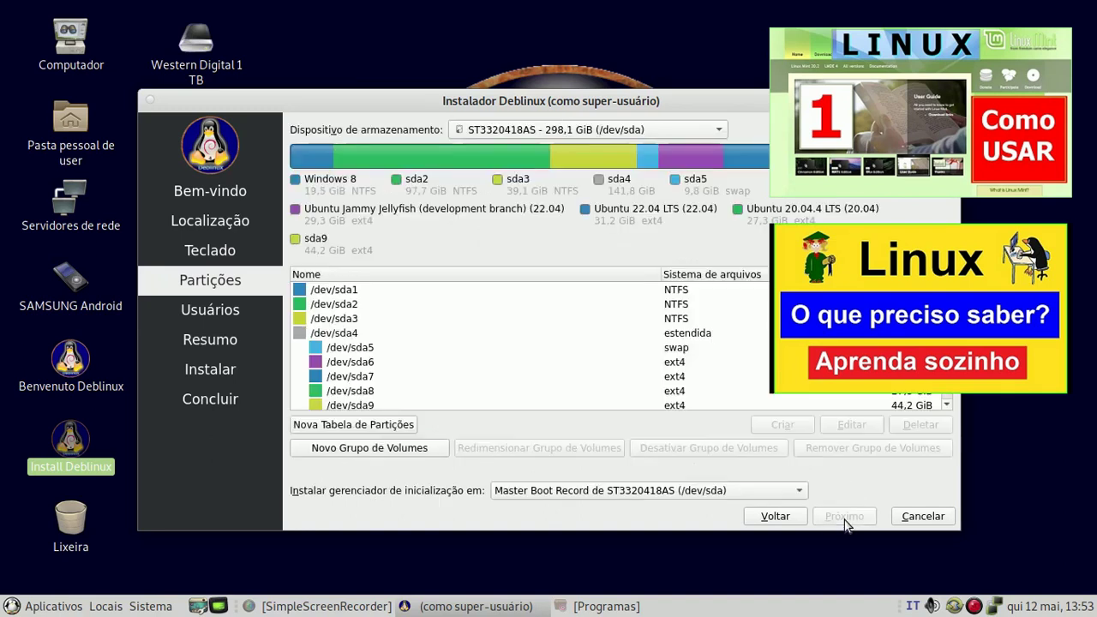
left_click(365, 292)
left_click(373, 316)
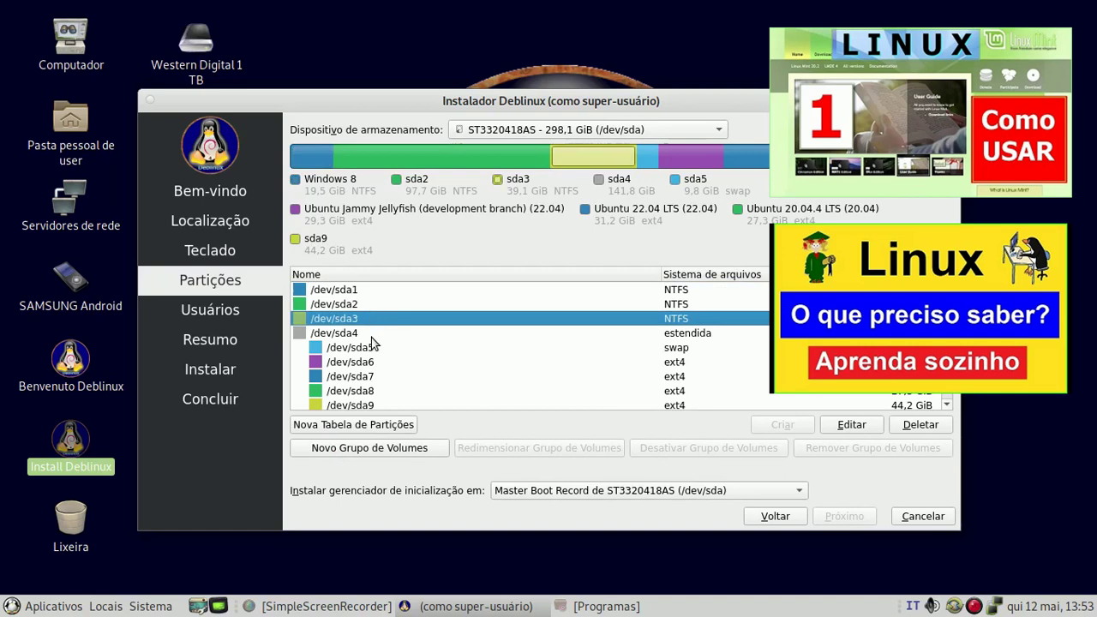
left_click(373, 336)
left_click(377, 347)
scroll(454, 352, "down", 1)
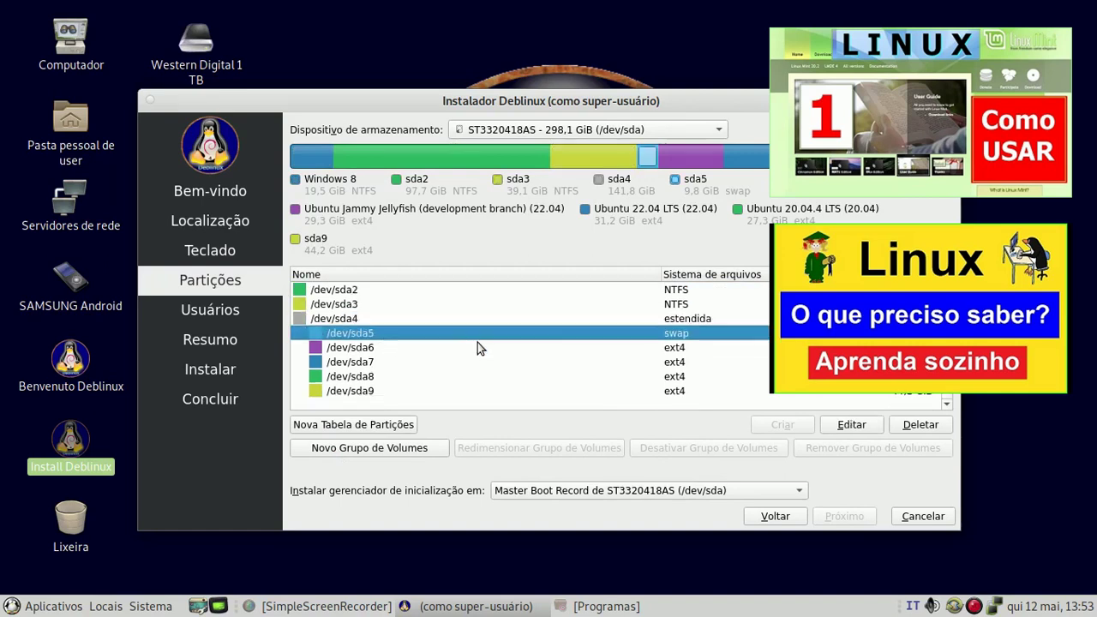
left_click(380, 348)
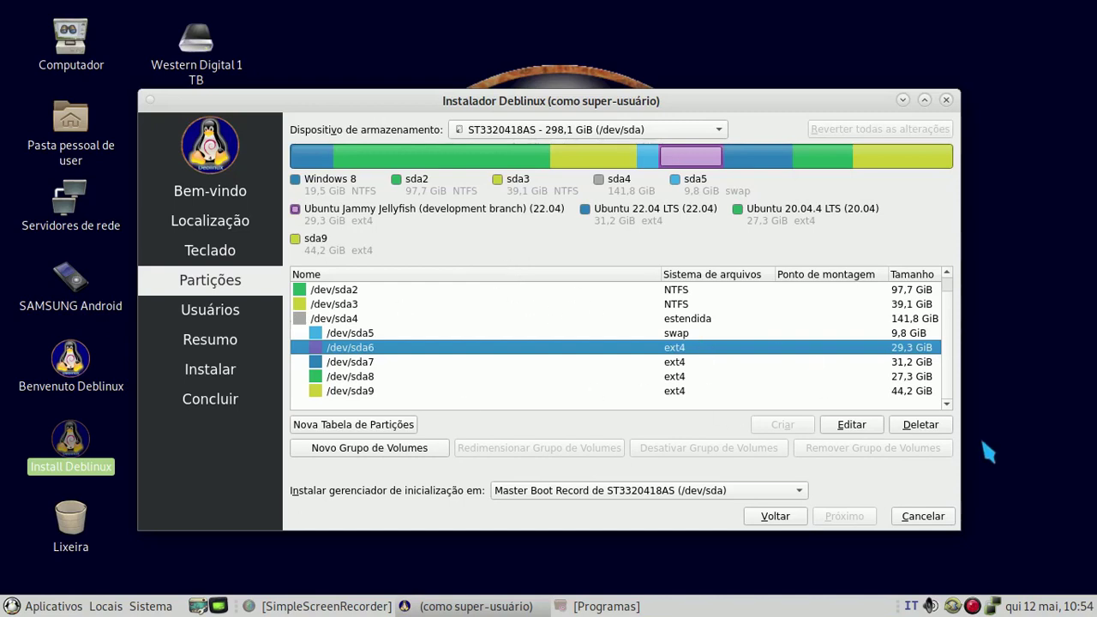
- Cancel the Deblinux installation, and return to Programas to look through the Navegadores web list
left_click(923, 516)
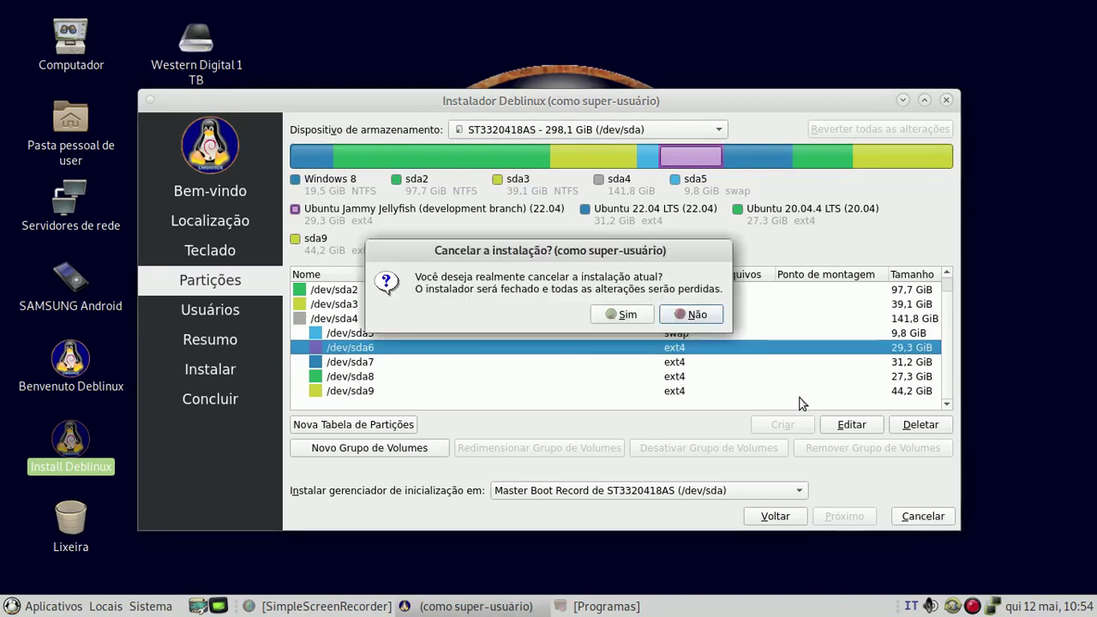
left_click(625, 315)
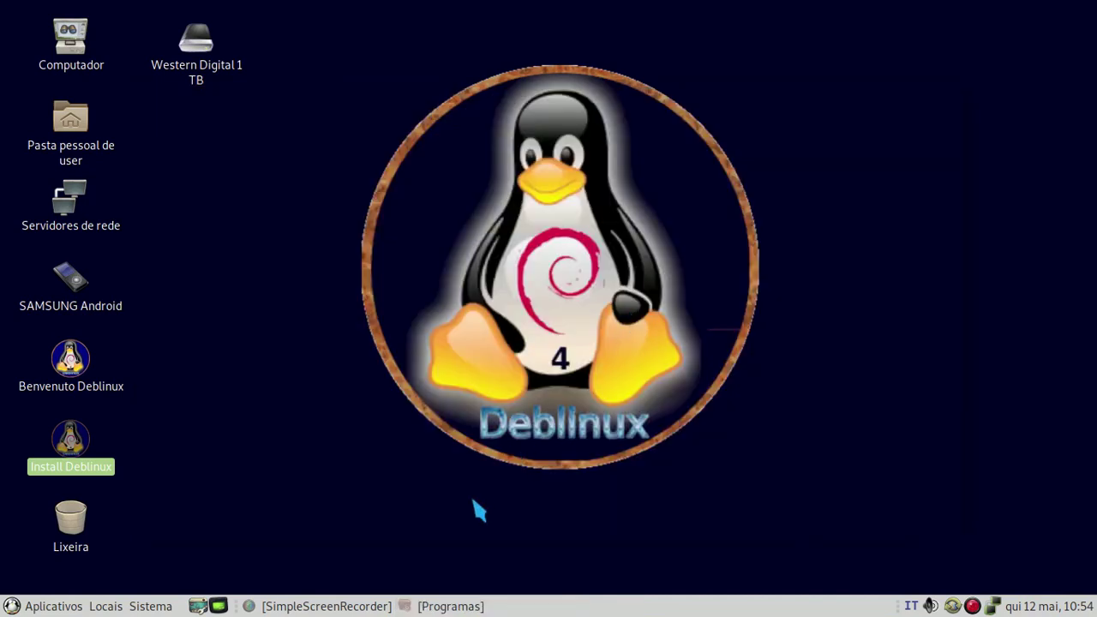
left_click(470, 606)
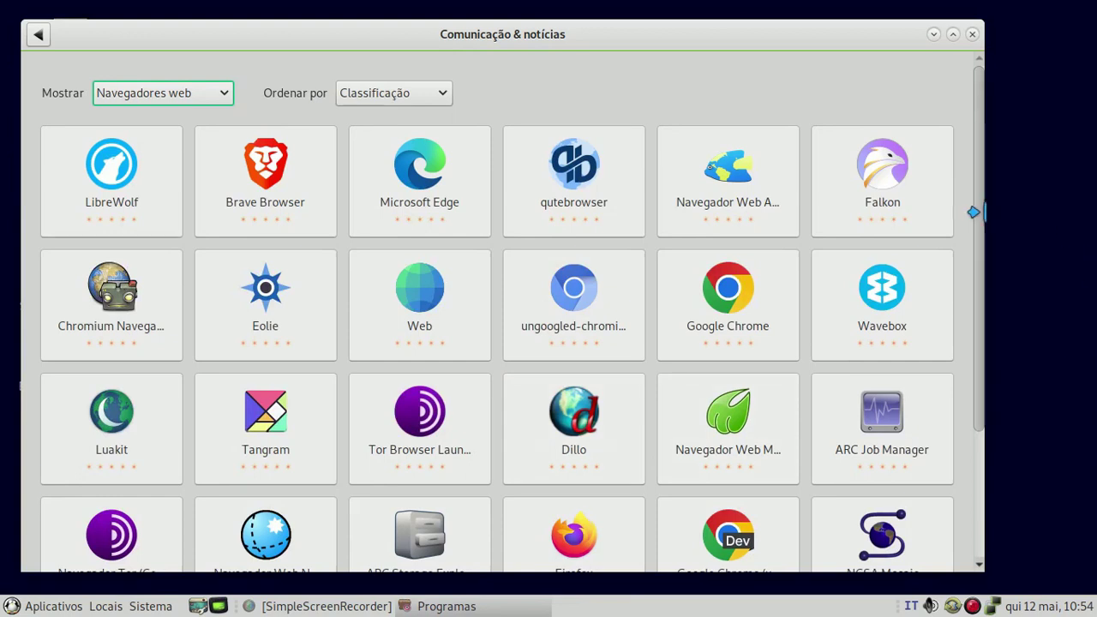
left_click_drag(984, 216, 984, 230)
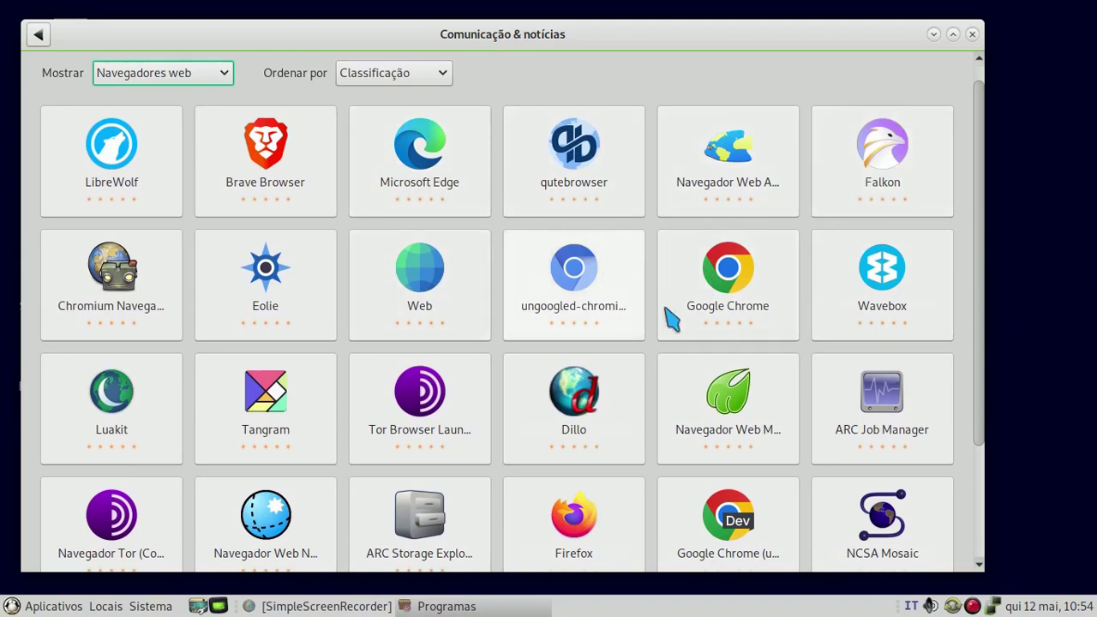
- Review the rest of the Navegadores web list down to Vieb, and close the Programas window
scroll(446, 412, "down", 3)
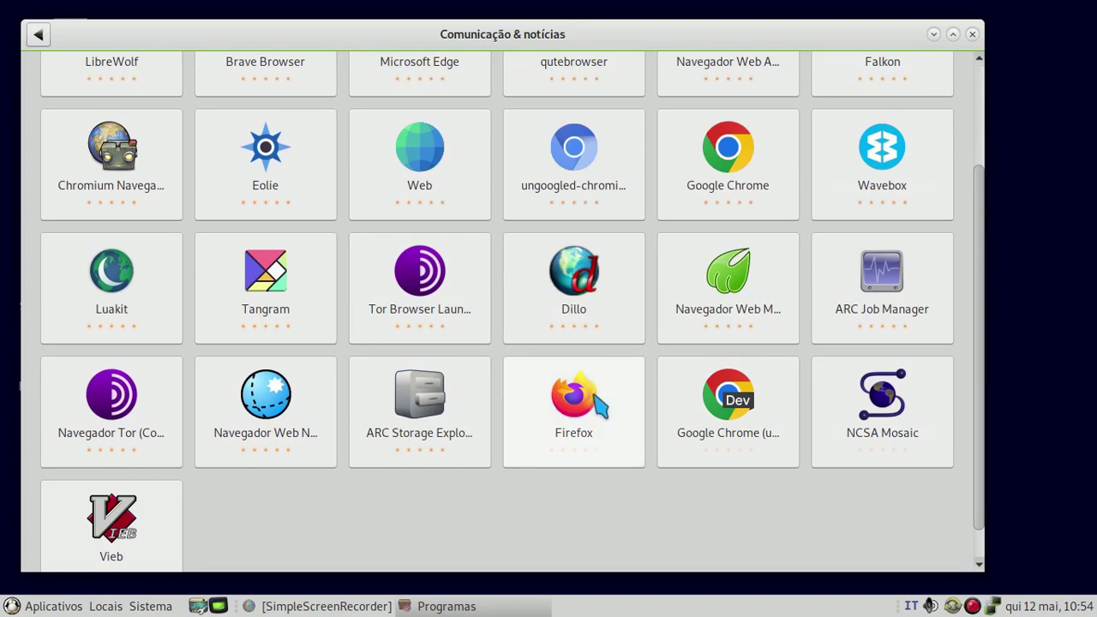
scroll(599, 407, "up", 3)
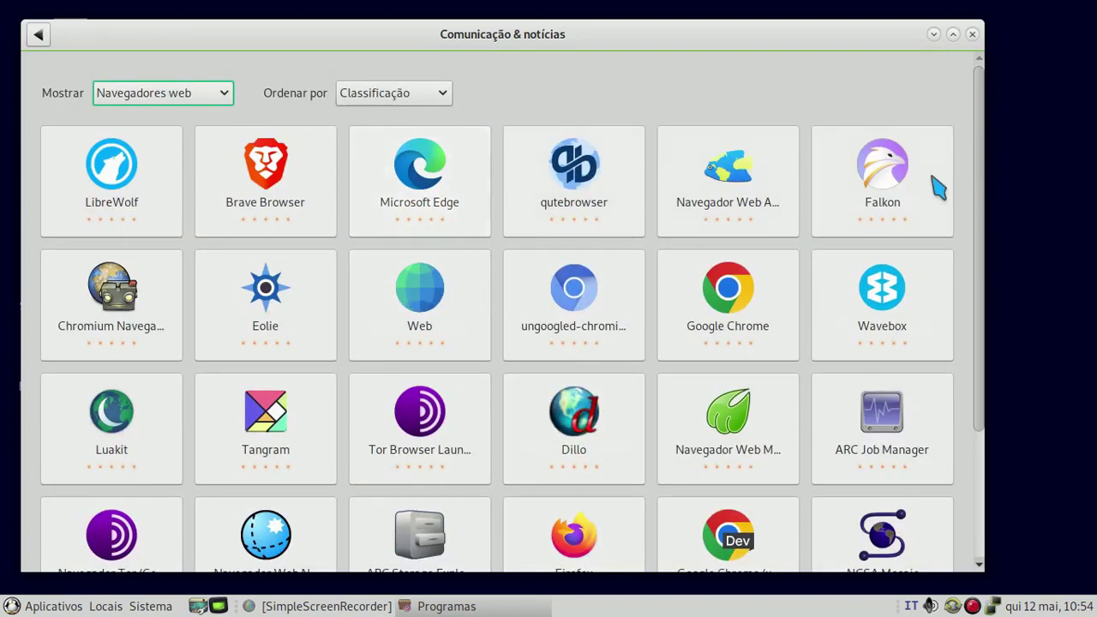
left_click(974, 35)
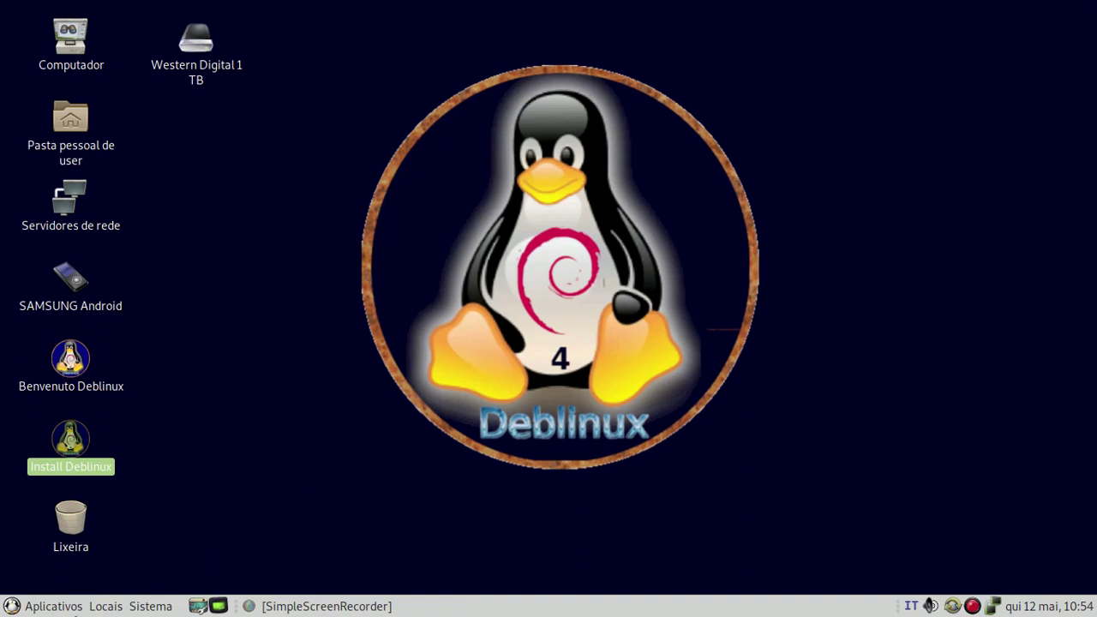
- Look over the applications under Escritório and Ferramentas do sistema, and bring up the SimpleScreenRecorder window
left_click(54, 606)
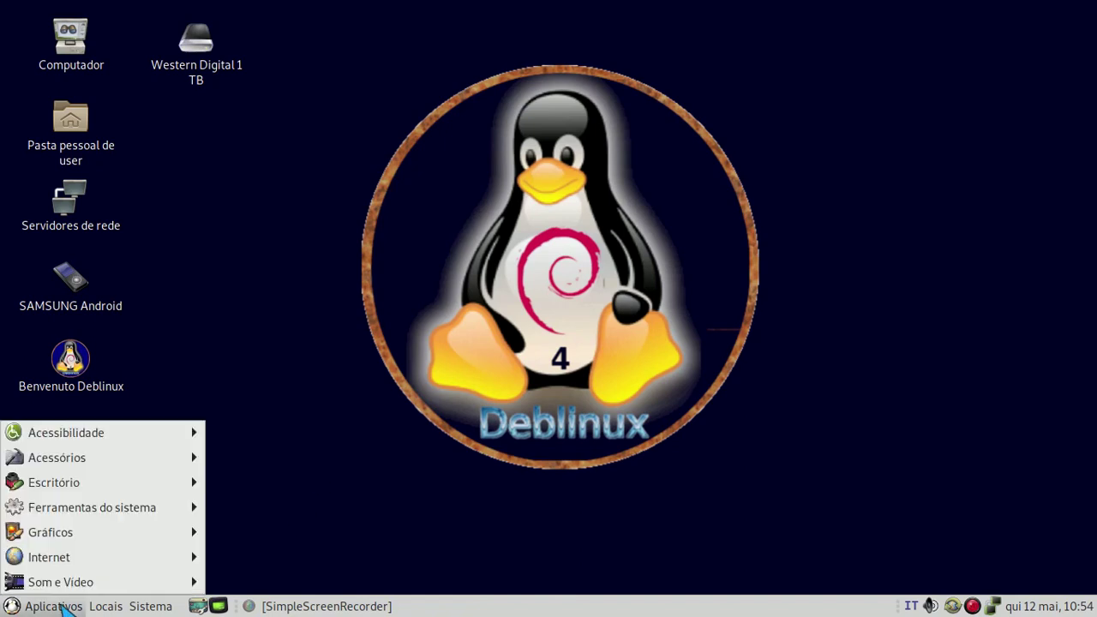
left_click(62, 603)
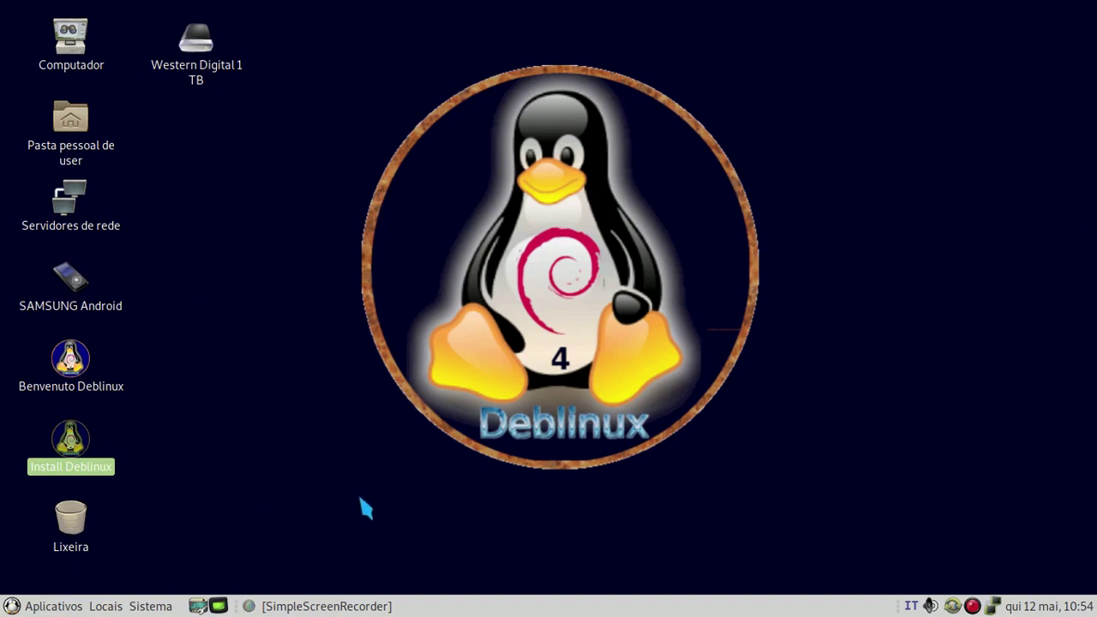
left_click(69, 606)
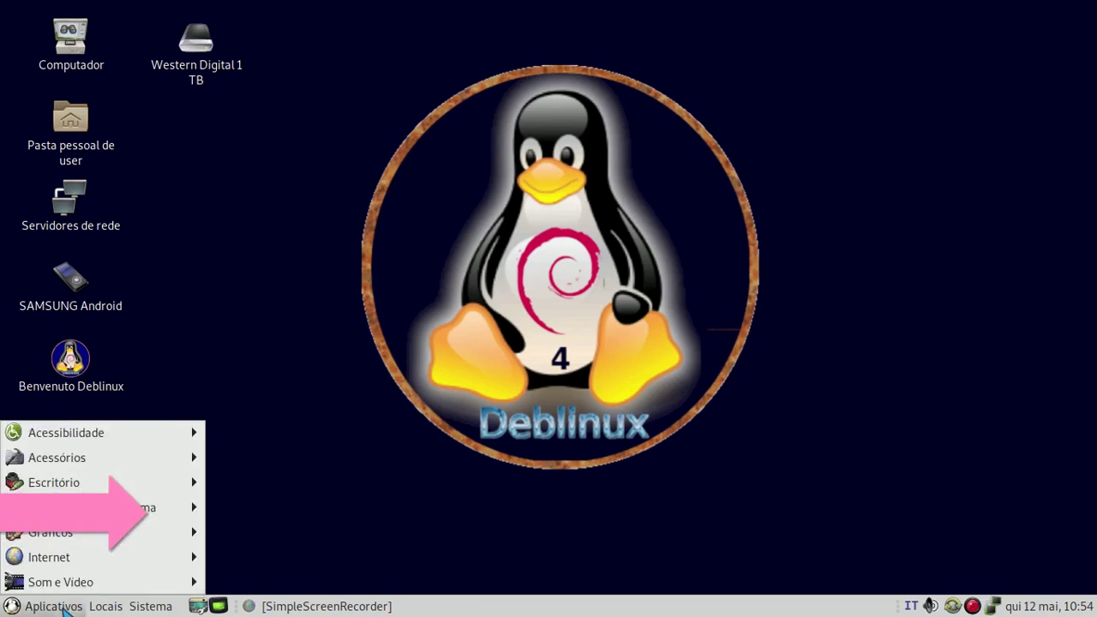
mouse_move(106, 490)
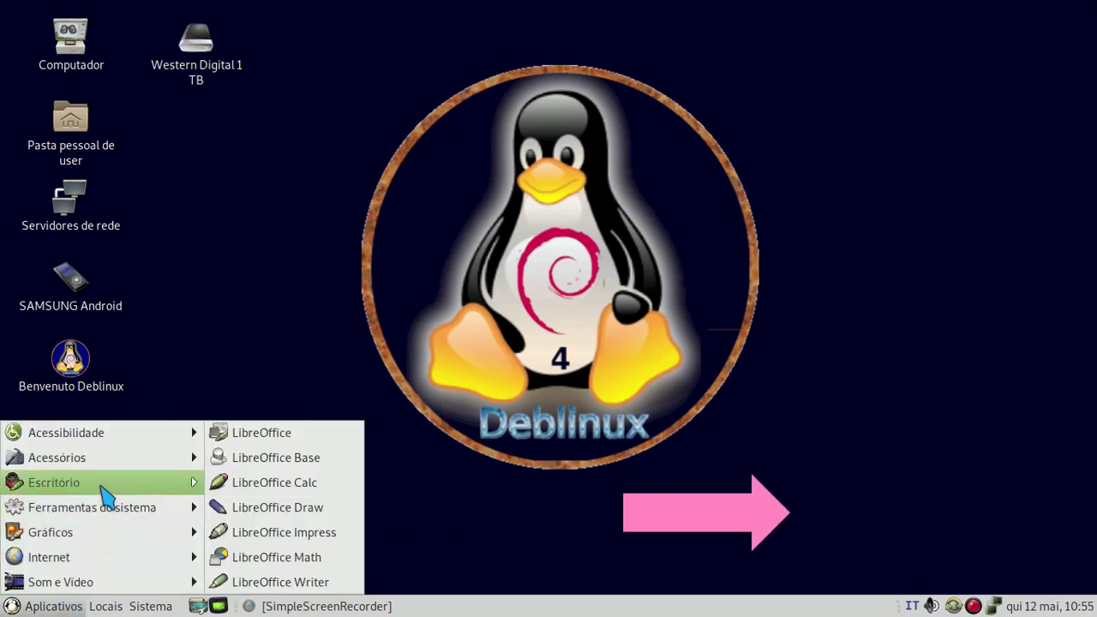
mouse_move(162, 505)
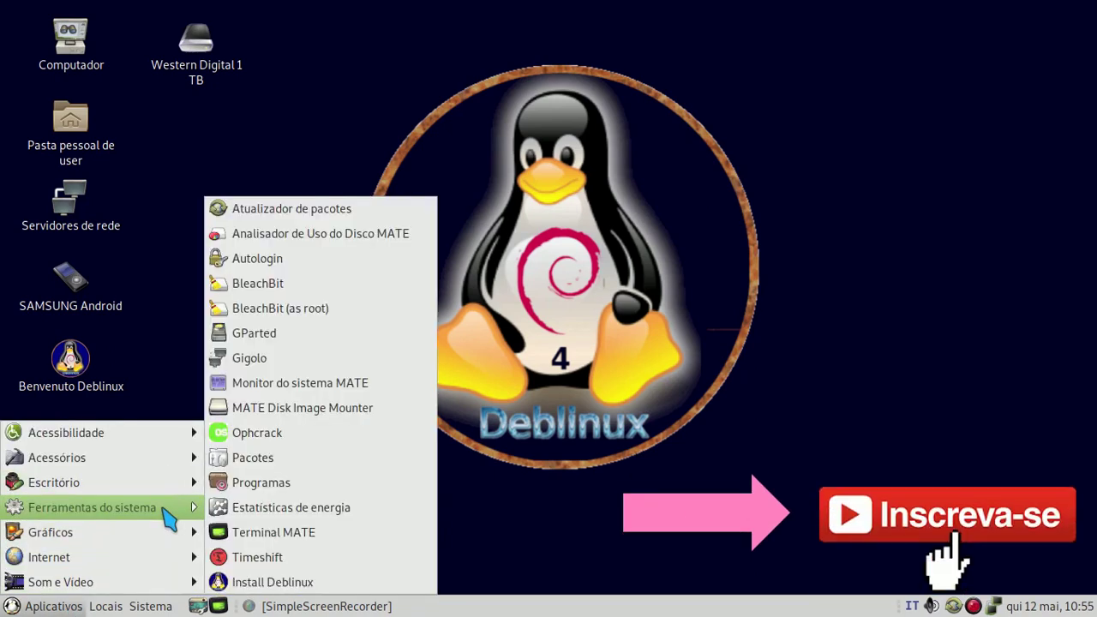
left_click_drag(273, 582, 570, 522)
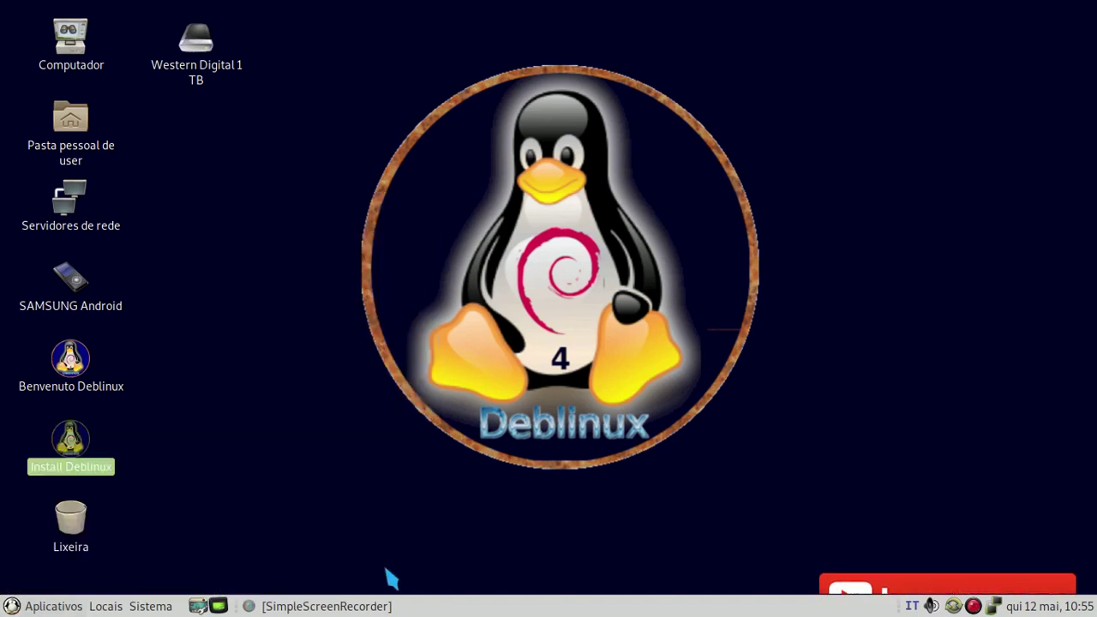
left_click(342, 606)
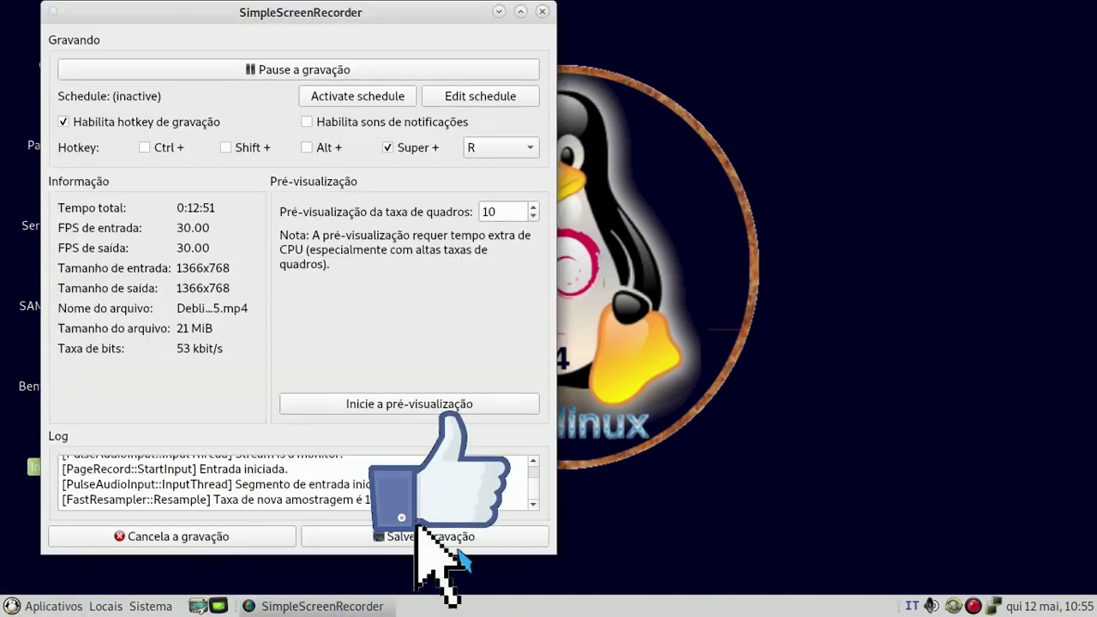